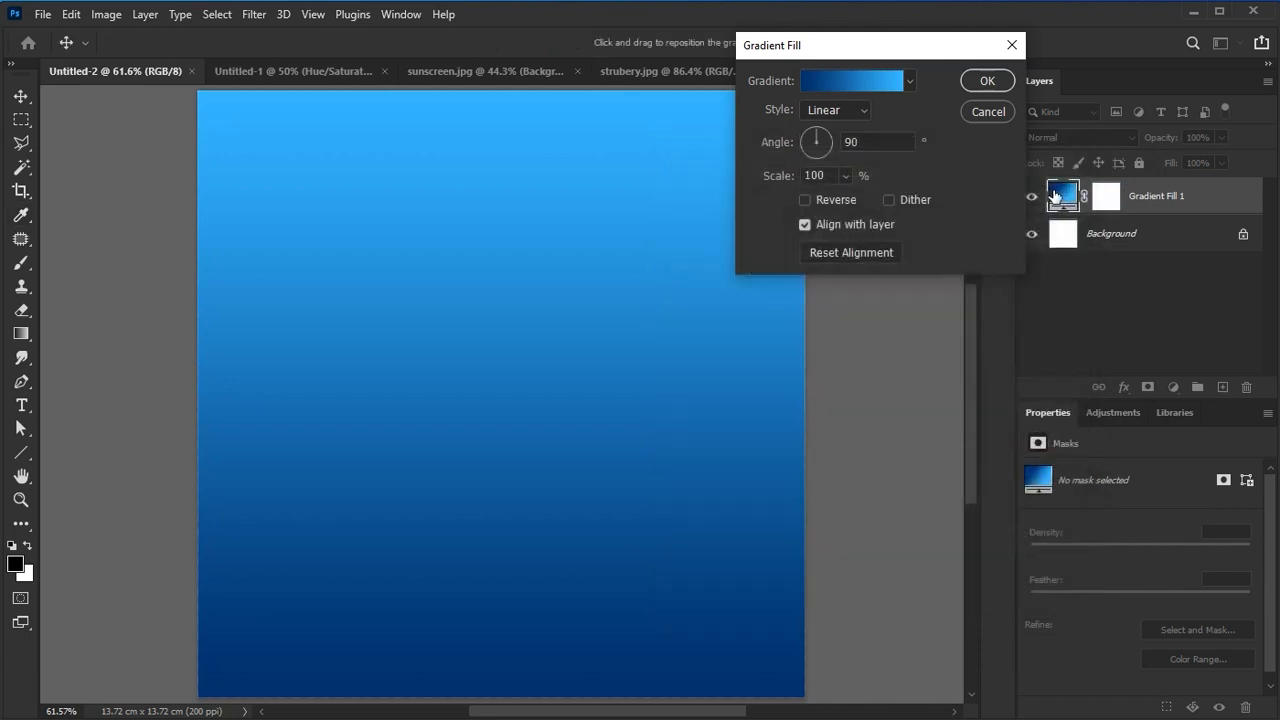
Set the gradient fill's style to Radial, reverse its colours and apply it
{"action": "left_click", "coordinate": [836, 122]}
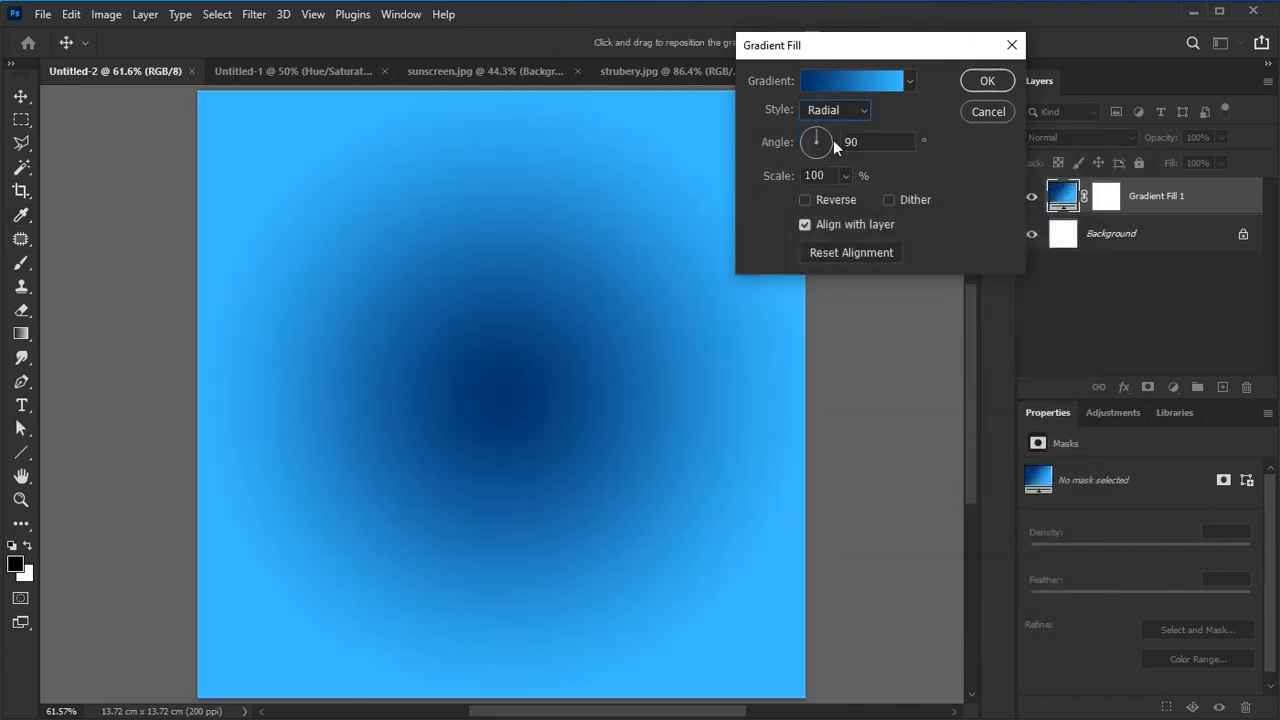
{"action": "left_click", "coordinate": [806, 200]}
{"action": "left_click", "coordinate": [974, 83]}
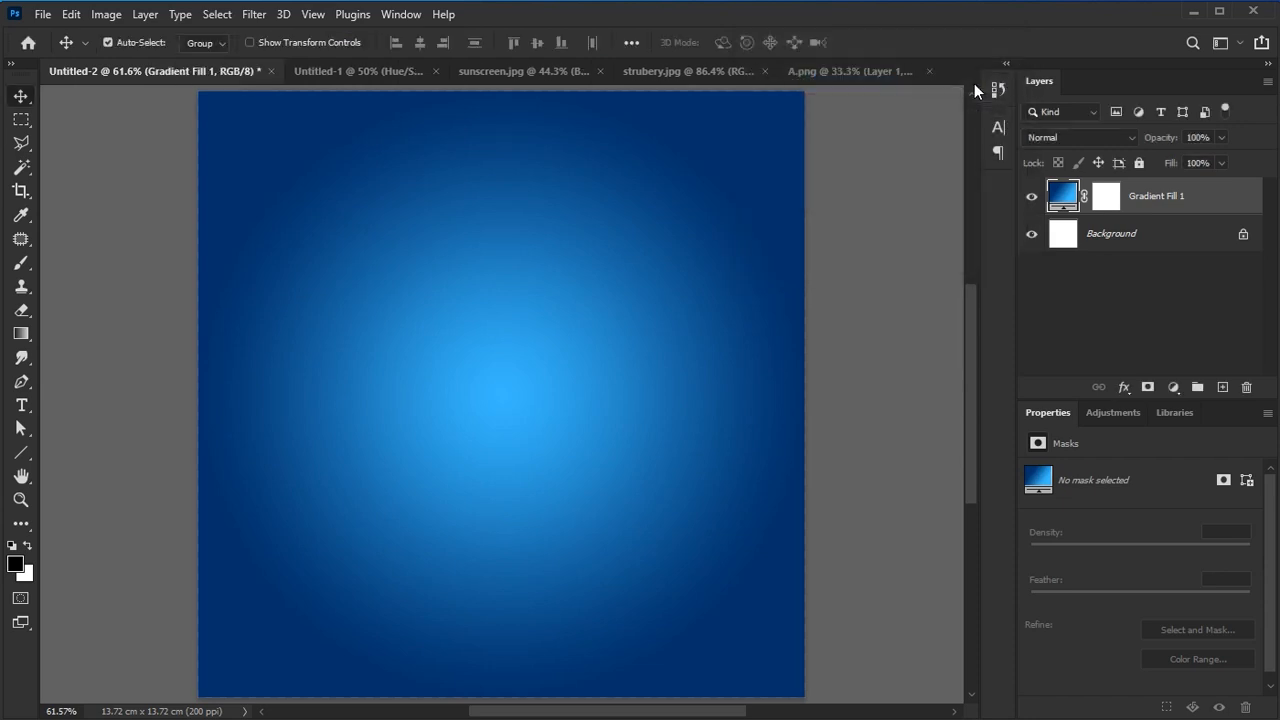
In sunscreen.jpg, start a Pen tool outline at the tube's upper right corner and trace the right edge down to just above the cap
{"action": "left_click", "coordinate": [528, 71]}
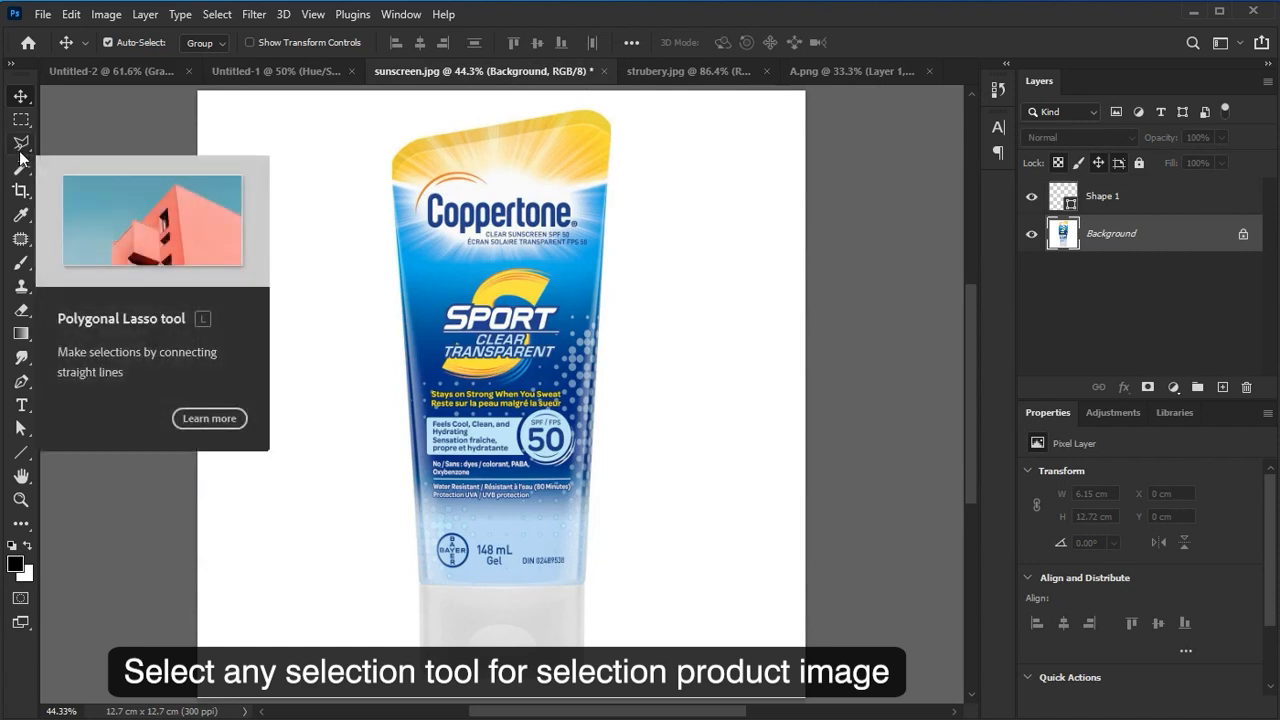
{"action": "key", "text": "p"}
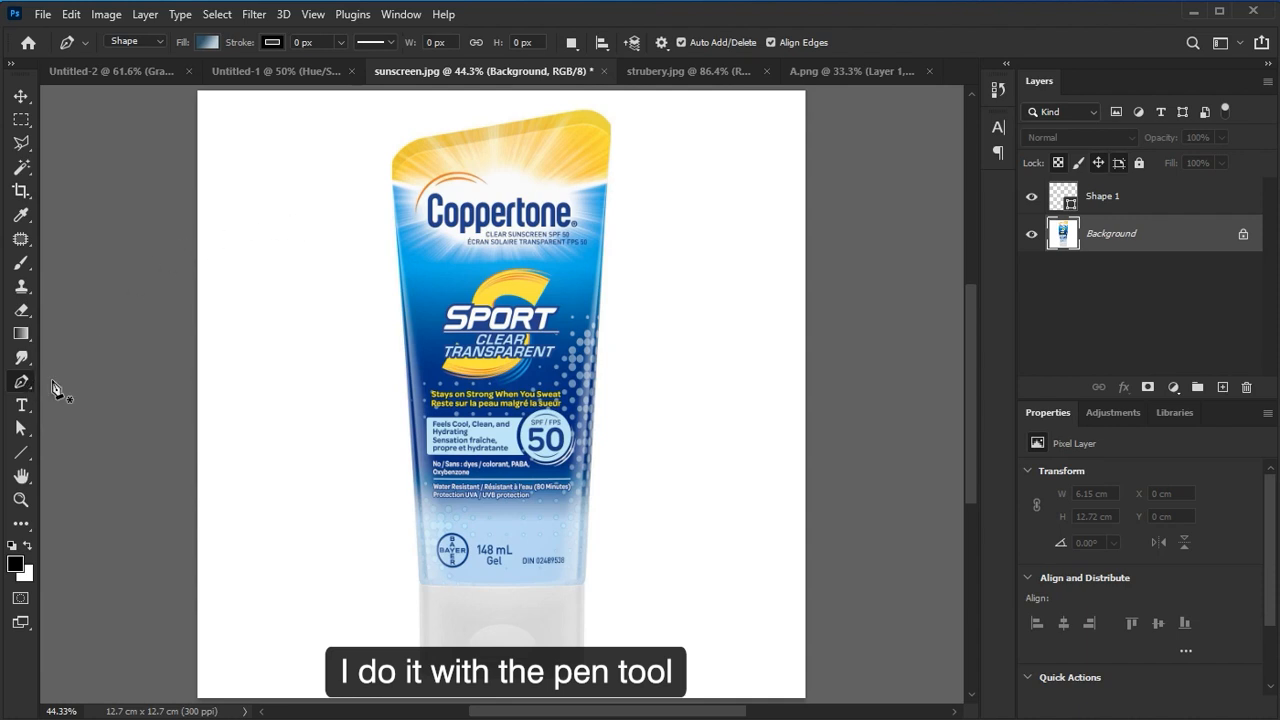
{"action": "left_click", "coordinate": [609, 127]}
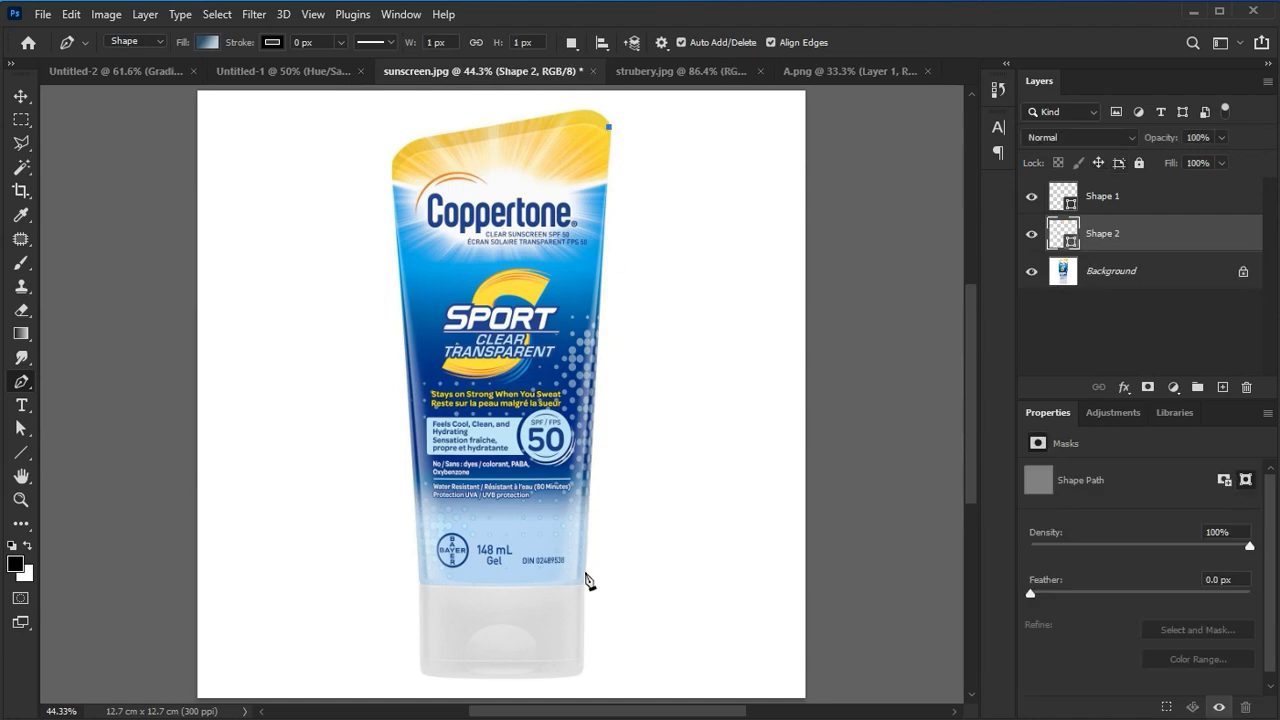
{"action": "left_click", "coordinate": [595, 391]}
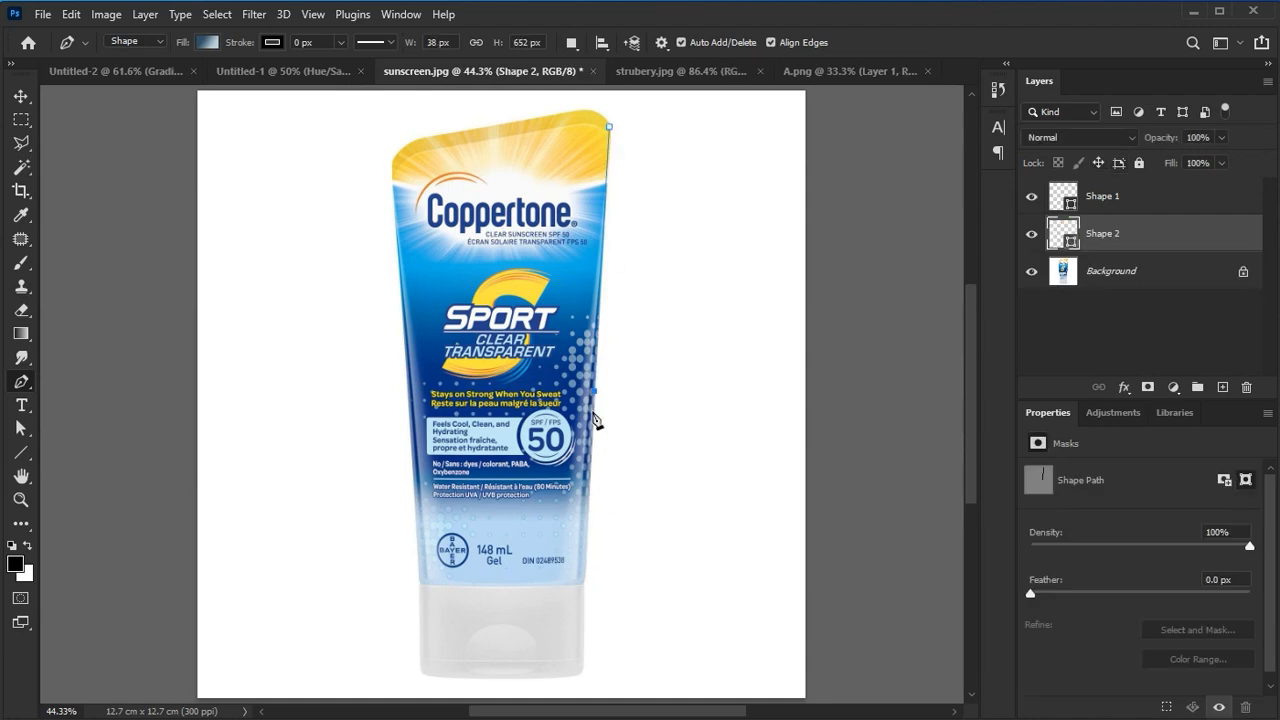
{"action": "left_click", "coordinate": [585, 577]}
Continue the Pen outline around the notch above the cap, down the cap's right side and around its rounded lower right corner
{"action": "key", "text": "ctrl+plus"}
{"action": "key", "text": "ctrl+plus"}
{"action": "key", "text": "ctrl+plus"}
{"action": "left_click_drag", "start_coordinate": [617, 597], "coordinate": [516, 211]}
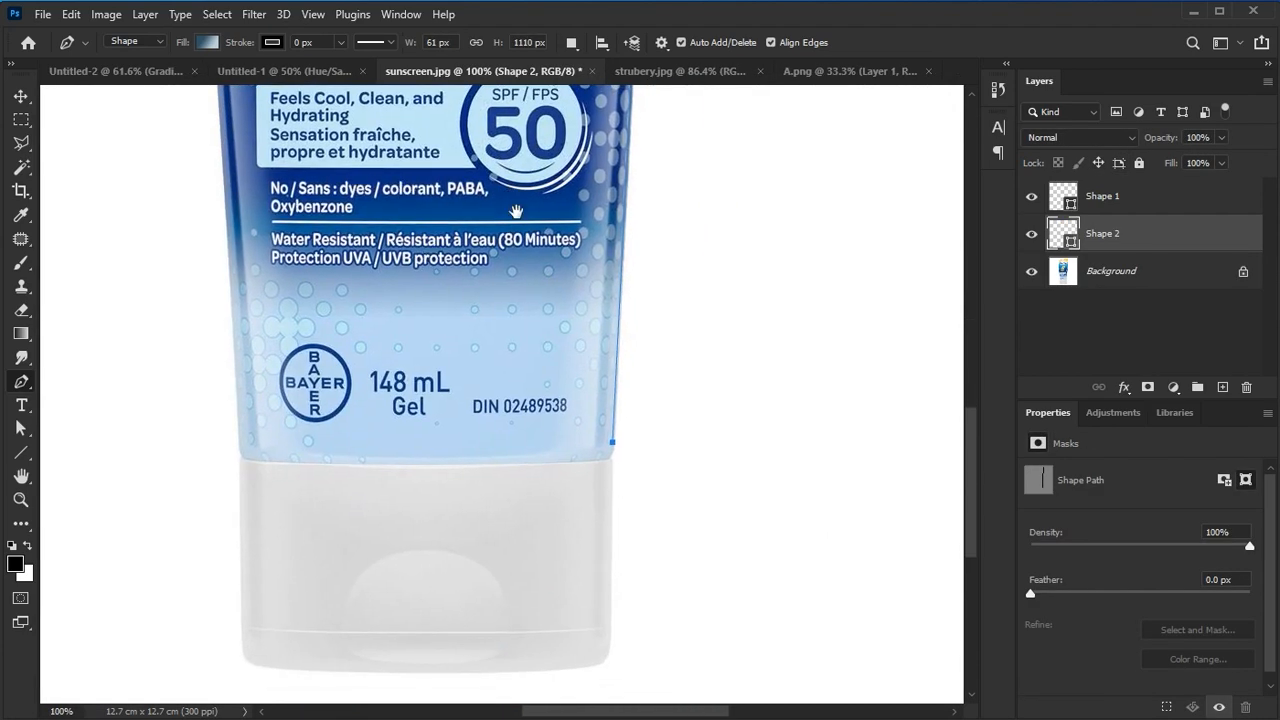
{"action": "left_click", "coordinate": [603, 459]}
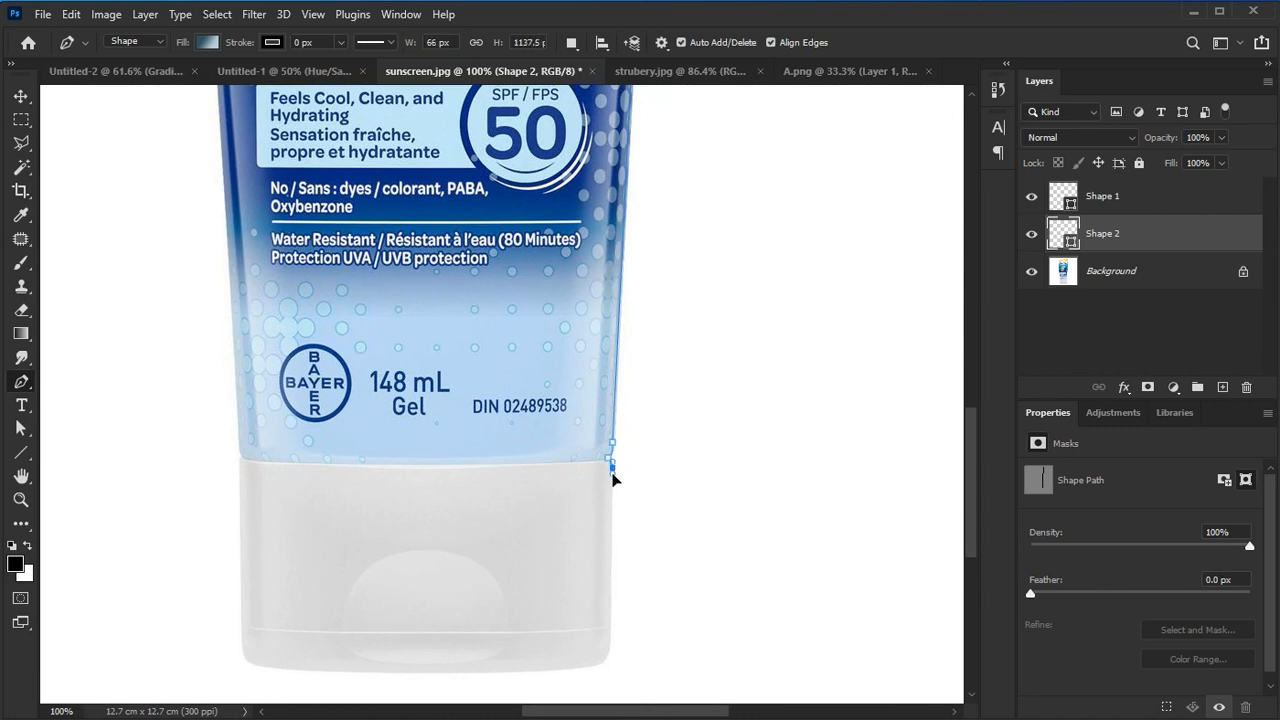
{"action": "left_click_drag", "start_coordinate": [612, 473], "coordinate": [611, 467]}
{"action": "left_click", "coordinate": [611, 641]}
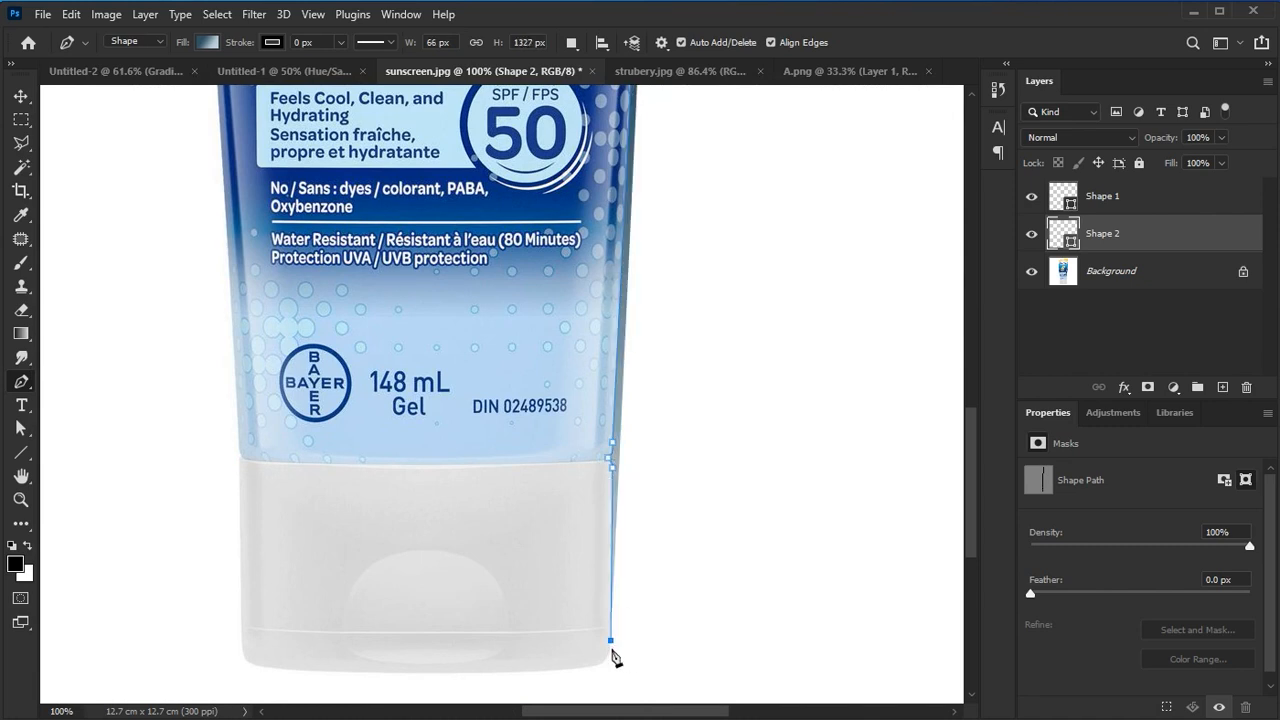
{"action": "left_click_drag", "start_coordinate": [588, 664], "coordinate": [563, 665]}
{"action": "left_click", "coordinate": [588, 664], "text": "alt"}
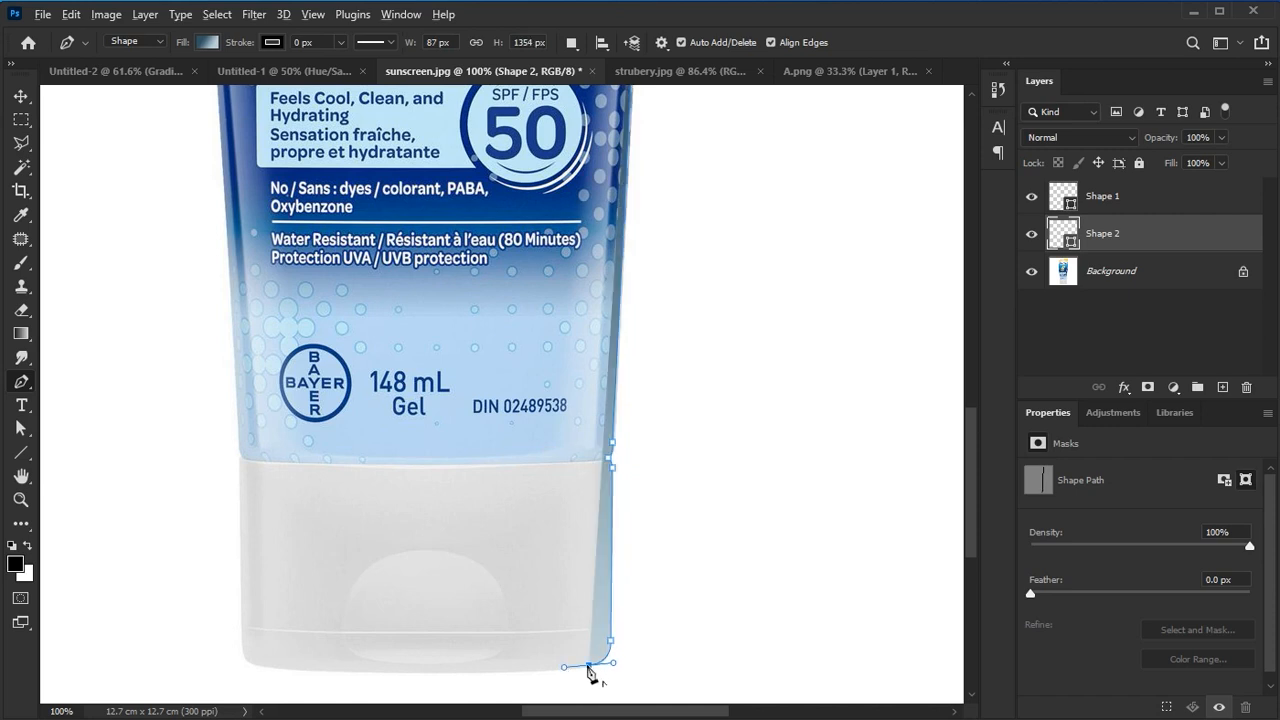
Extend the Pen outline along the cap's bottom edge and set the shape's fill to no colour
{"action": "left_click", "coordinate": [270, 666]}
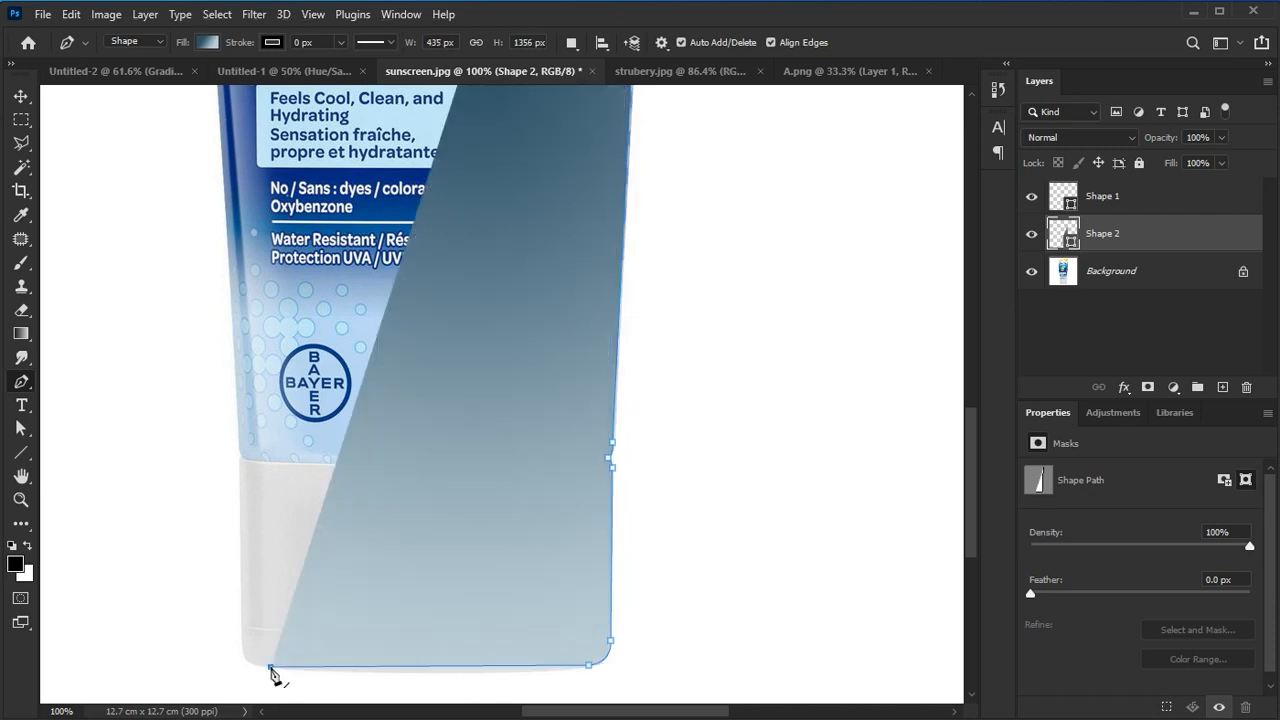
{"action": "left_click", "coordinate": [208, 42]}
{"action": "left_click", "coordinate": [100, 77]}
{"action": "left_click", "coordinate": [270, 676]}
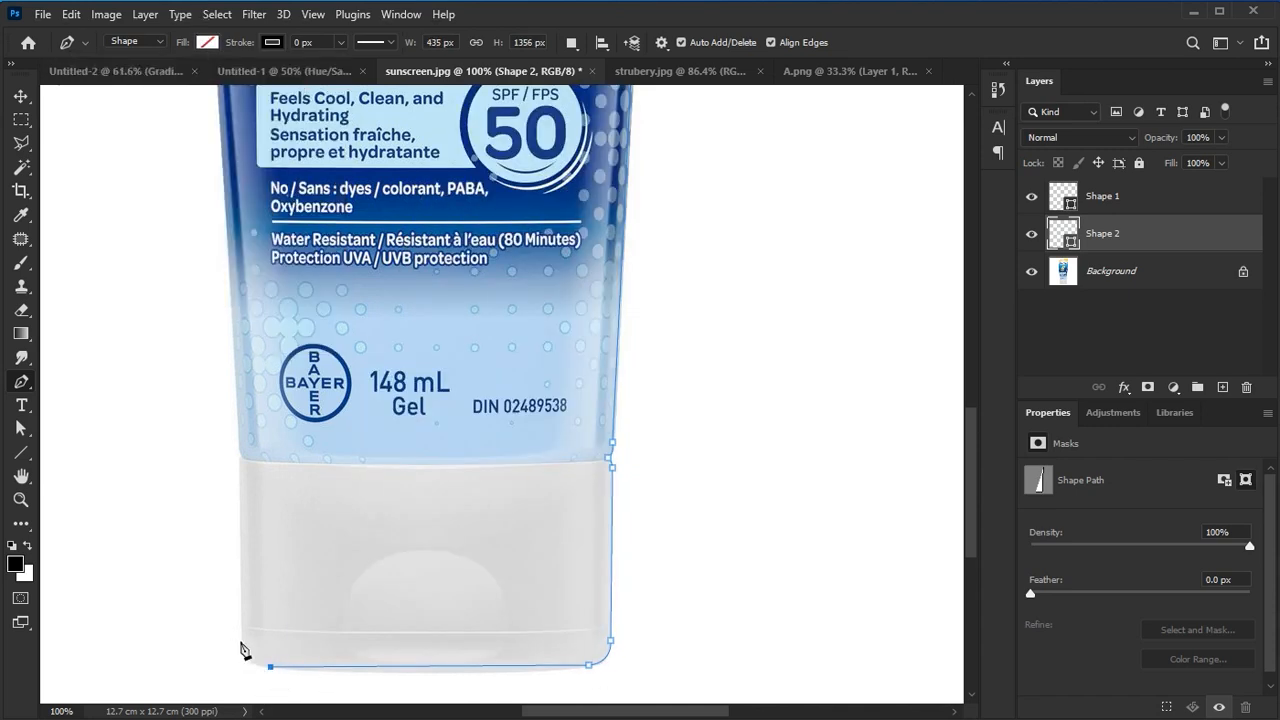
Curve the Pen outline around the cap's lower left corner and carry it up the cap's left side
{"action": "left_click_drag", "start_coordinate": [241, 637], "coordinate": [239, 604]}
{"action": "left_click", "coordinate": [240, 637], "text": "alt"}
{"action": "left_click", "coordinate": [241, 460]}
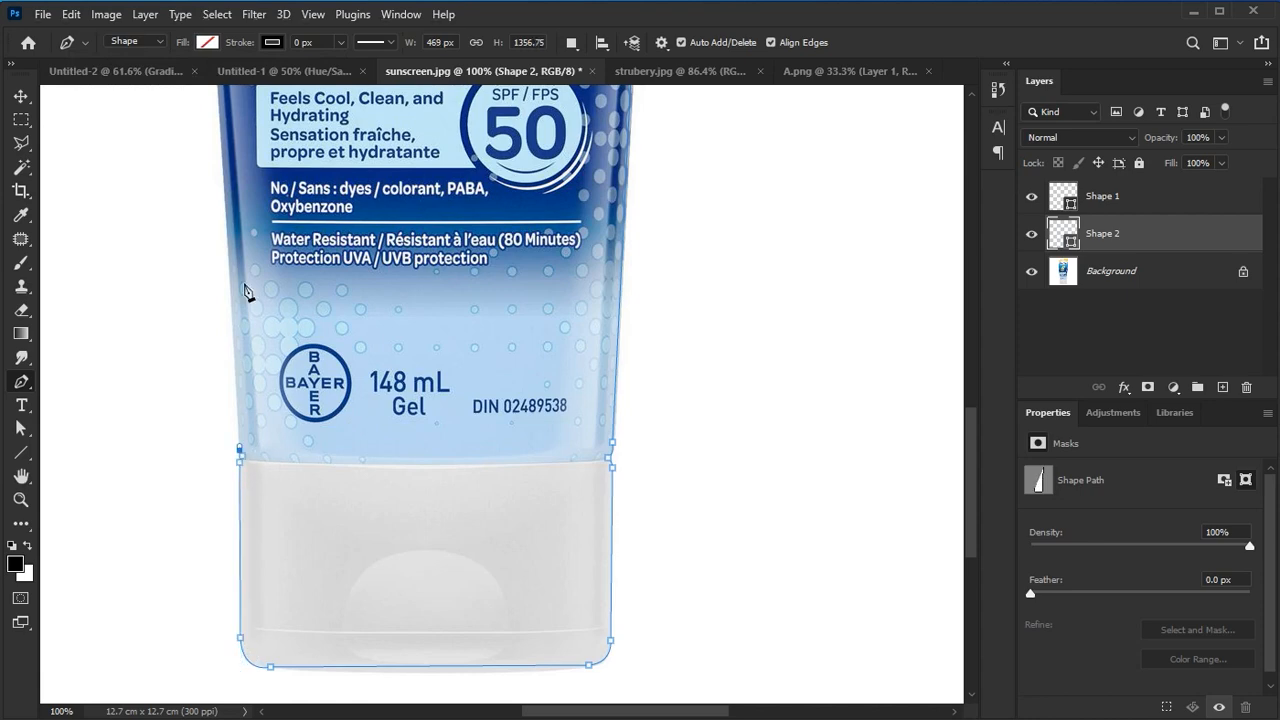
Trace the tube's left edge and slanted top with its rounded corners, closing the Pen outline at its starting point
{"action": "scroll", "coordinate": [250, 300], "scroll_direction": "up", "scroll_amount": 5}
{"action": "scroll", "coordinate": [251, 163], "scroll_direction": "up", "scroll_amount": 4}
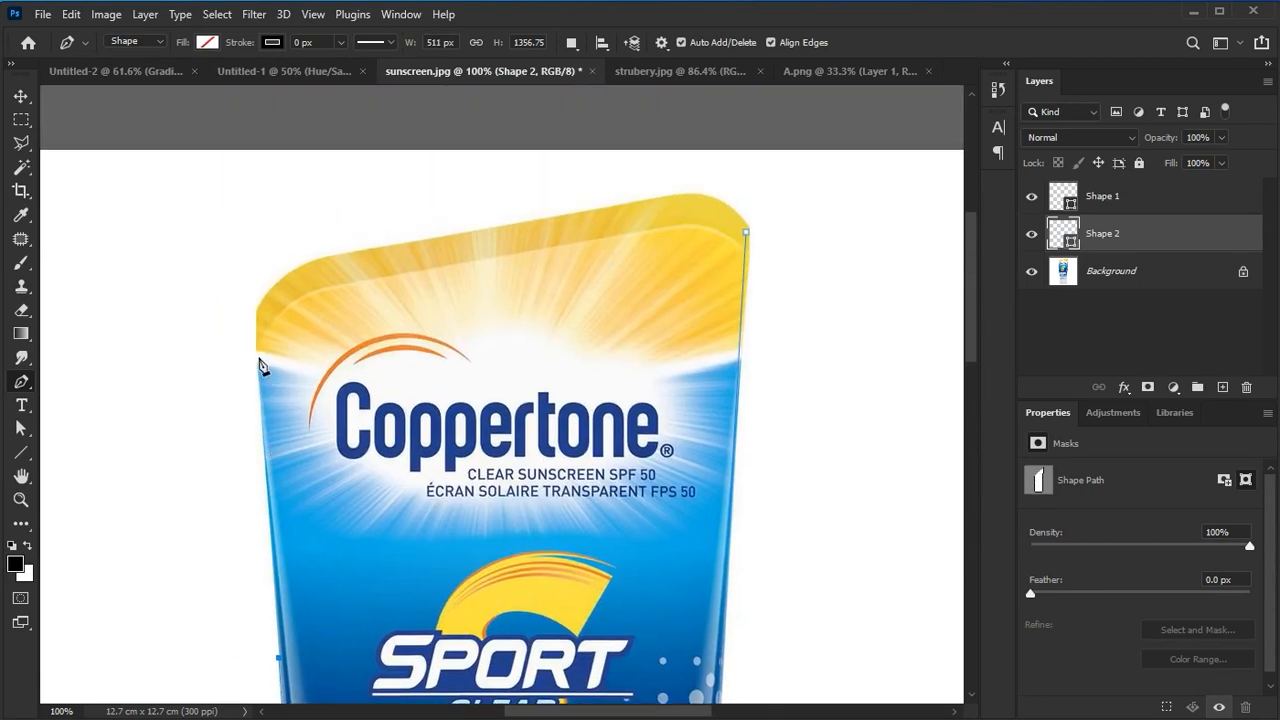
{"action": "left_click", "coordinate": [257, 349]}
{"action": "left_click_drag", "start_coordinate": [327, 258], "coordinate": [377, 253]}
{"action": "left_click", "coordinate": [677, 195]}
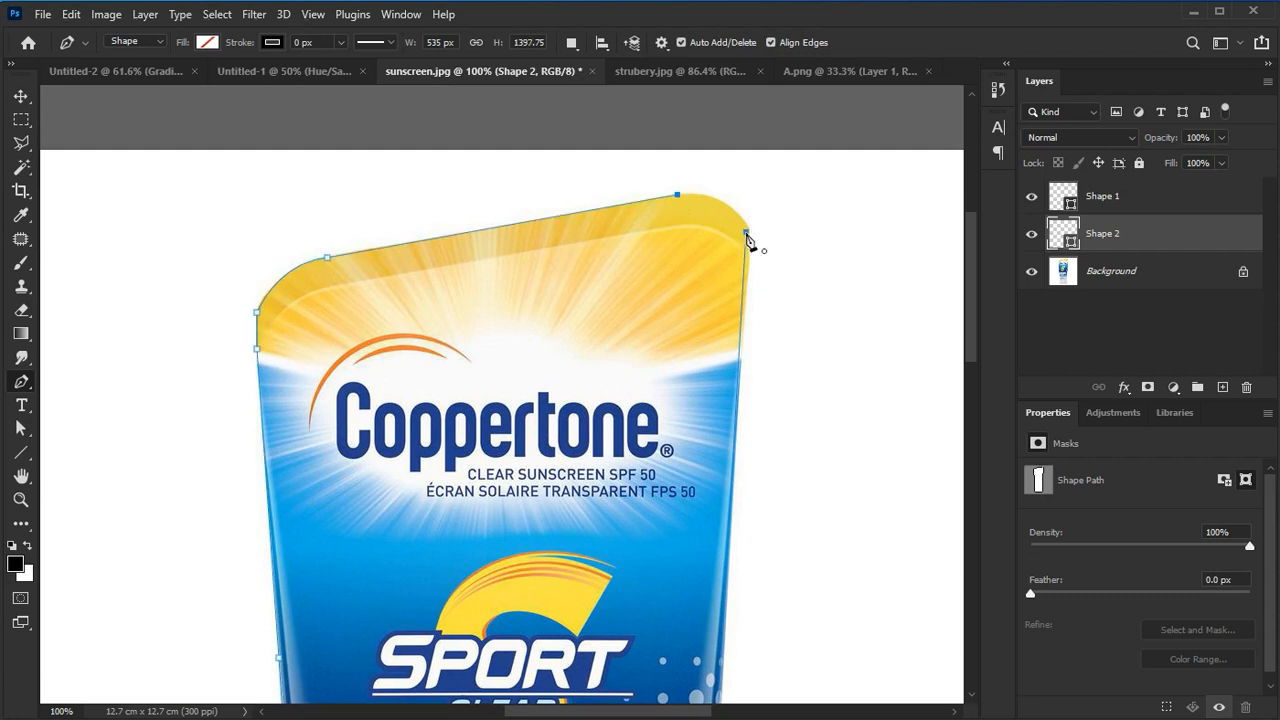
{"action": "mouse_move", "coordinate": [747, 233]}
{"action": "left_mouse_down"}
{"action": "mouse_move", "coordinate": [757, 280]}
{"action": "mouse_move", "coordinate": [748, 235]}
{"action": "left_mouse_up"}
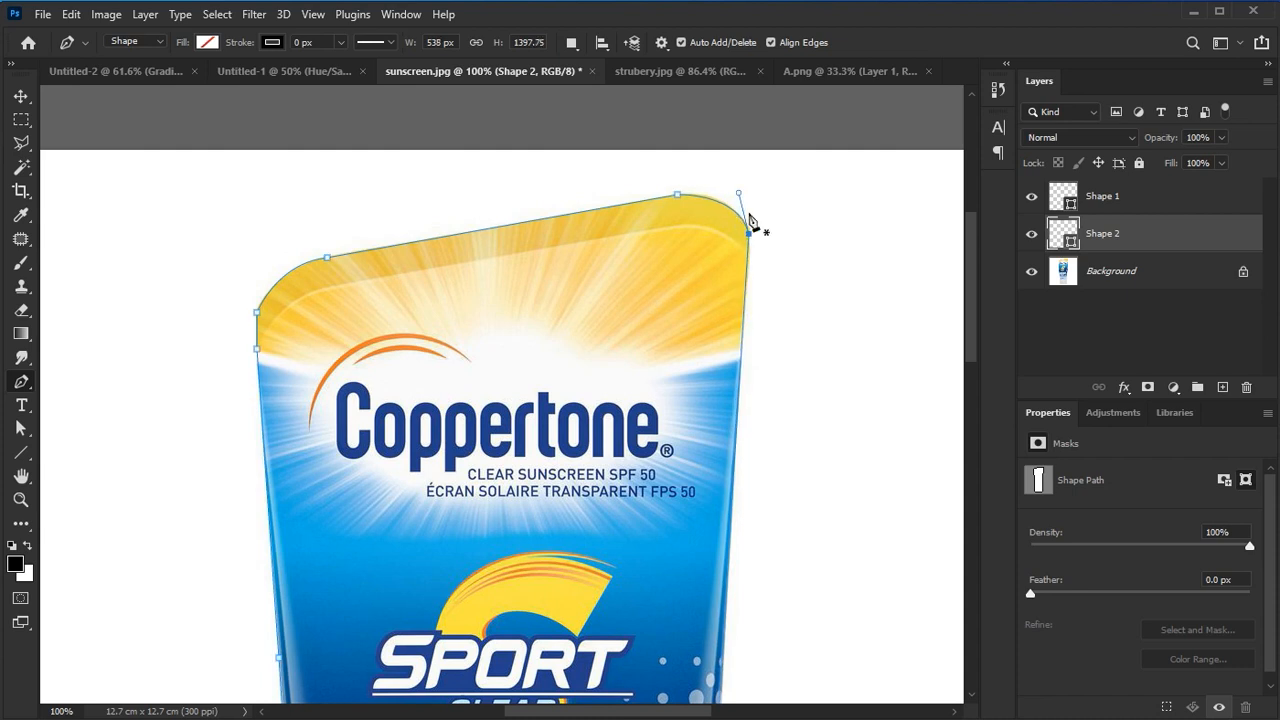
{"action": "left_click", "coordinate": [28, 99]}
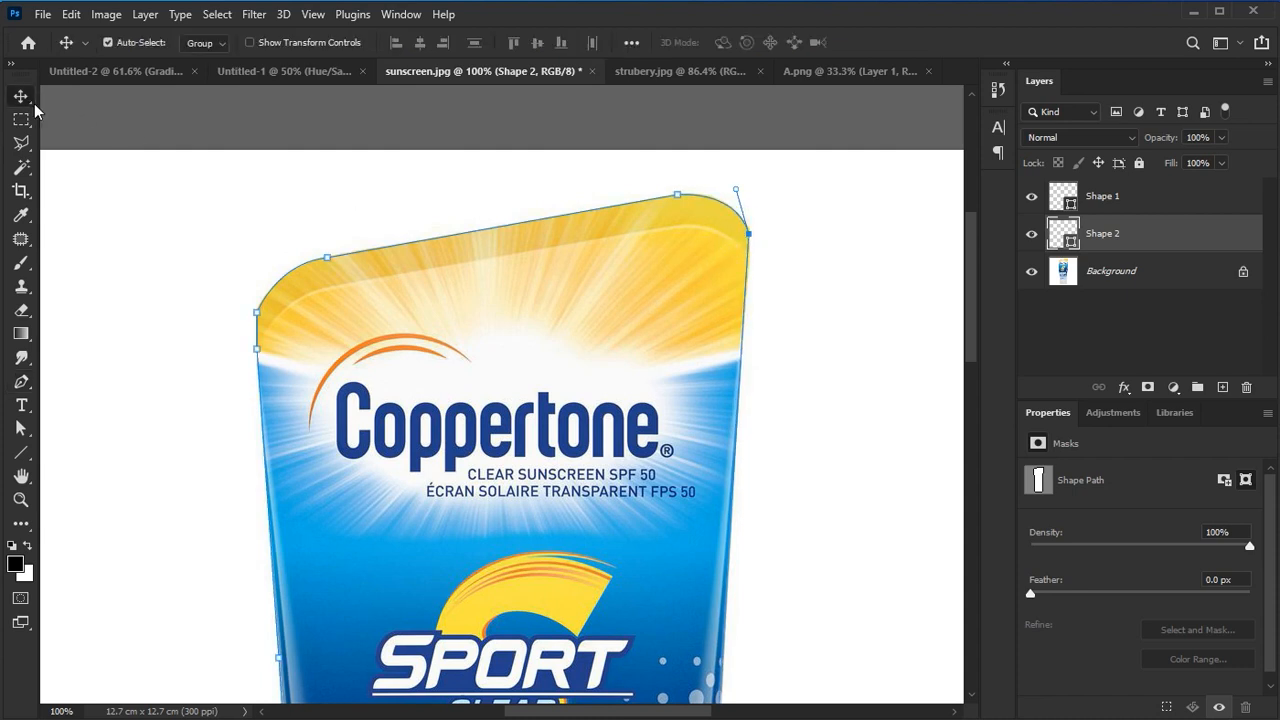
Convert the outline to a selection, copy the tube from the Background layer and paste it into the Untitled-2 document
{"action": "key", "text": "ctrl+0"}
{"action": "key", "text": "ctrl+Return"}
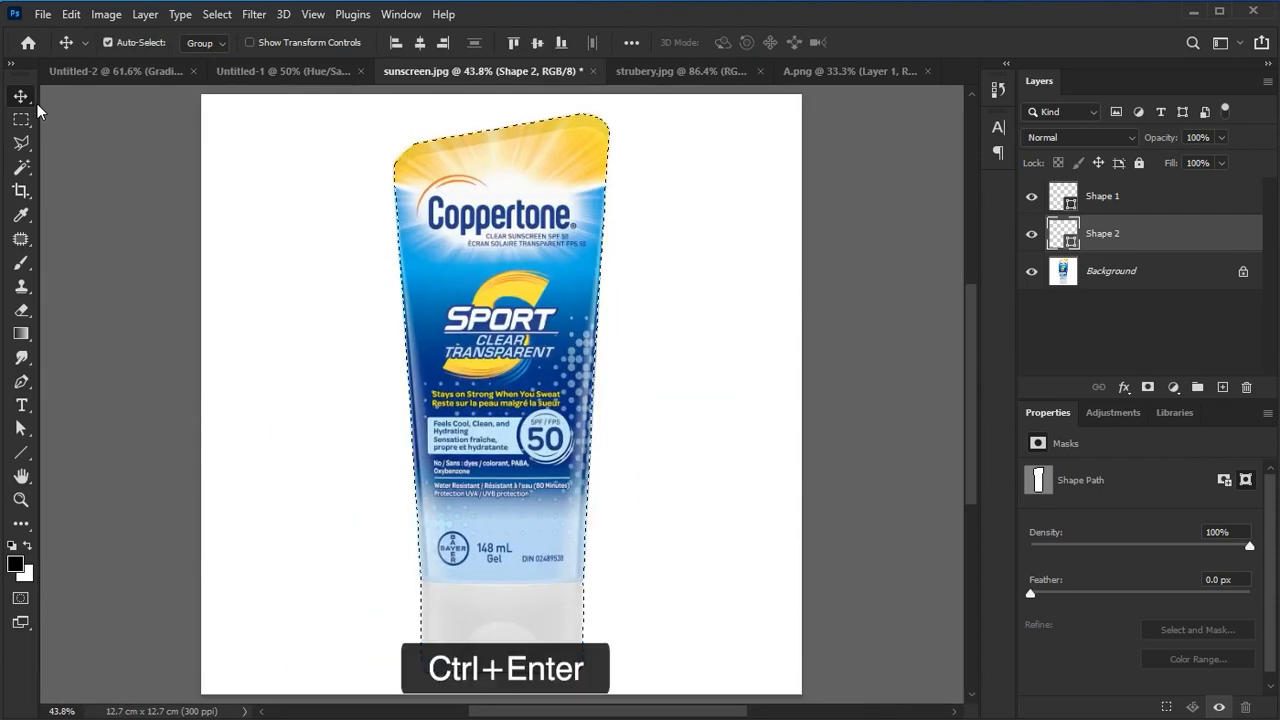
{"action": "key", "text": "ctrl+c"}
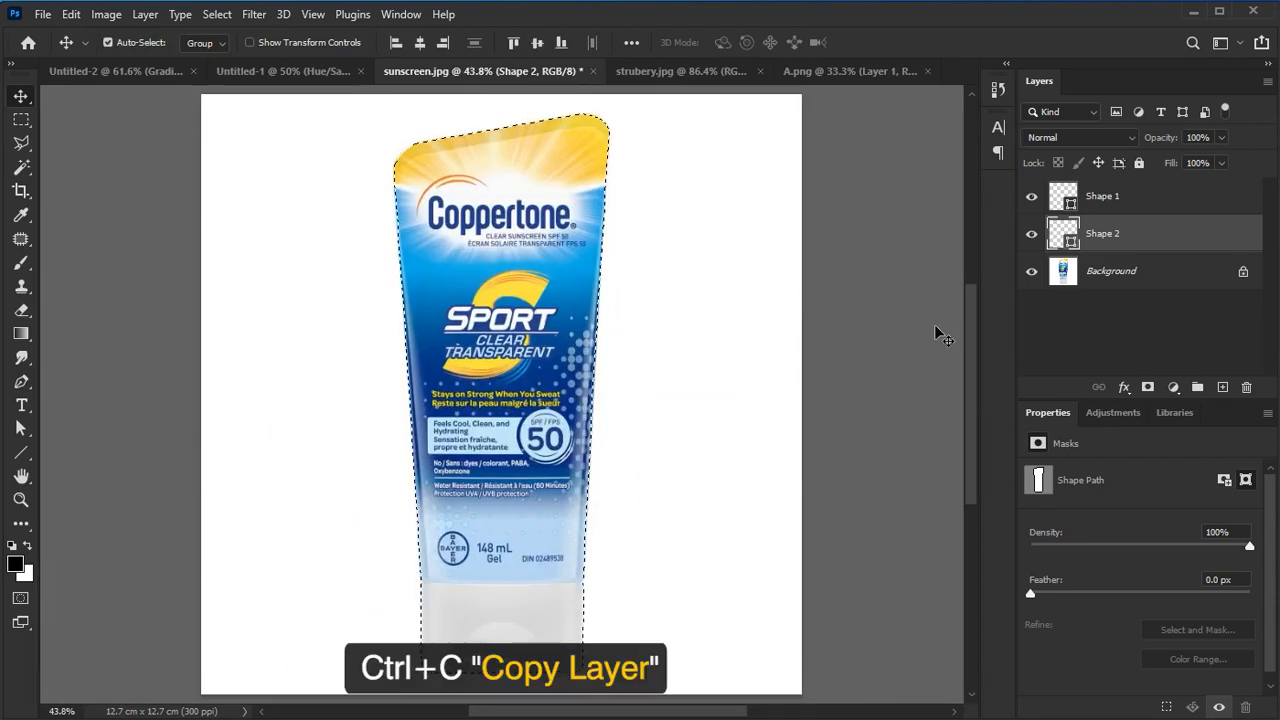
{"action": "left_click", "coordinate": [1108, 280]}
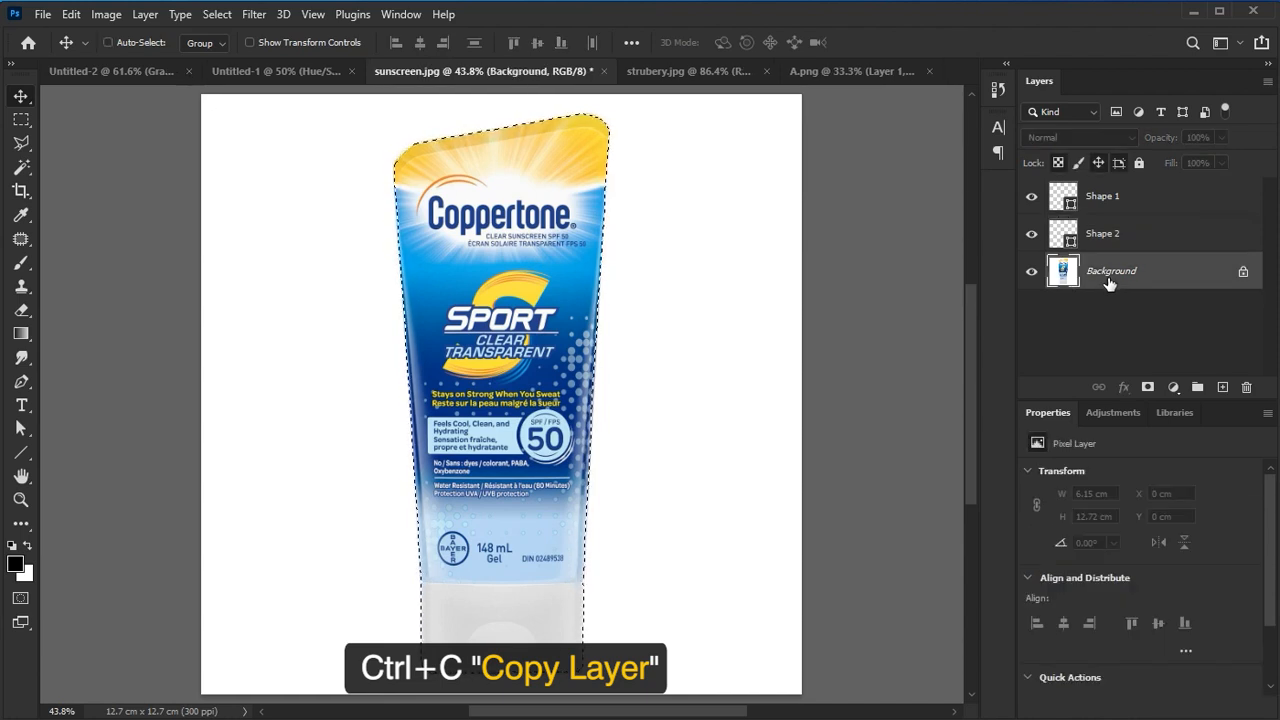
{"action": "left_click", "coordinate": [118, 69]}
{"action": "key", "text": "ctrl+v"}
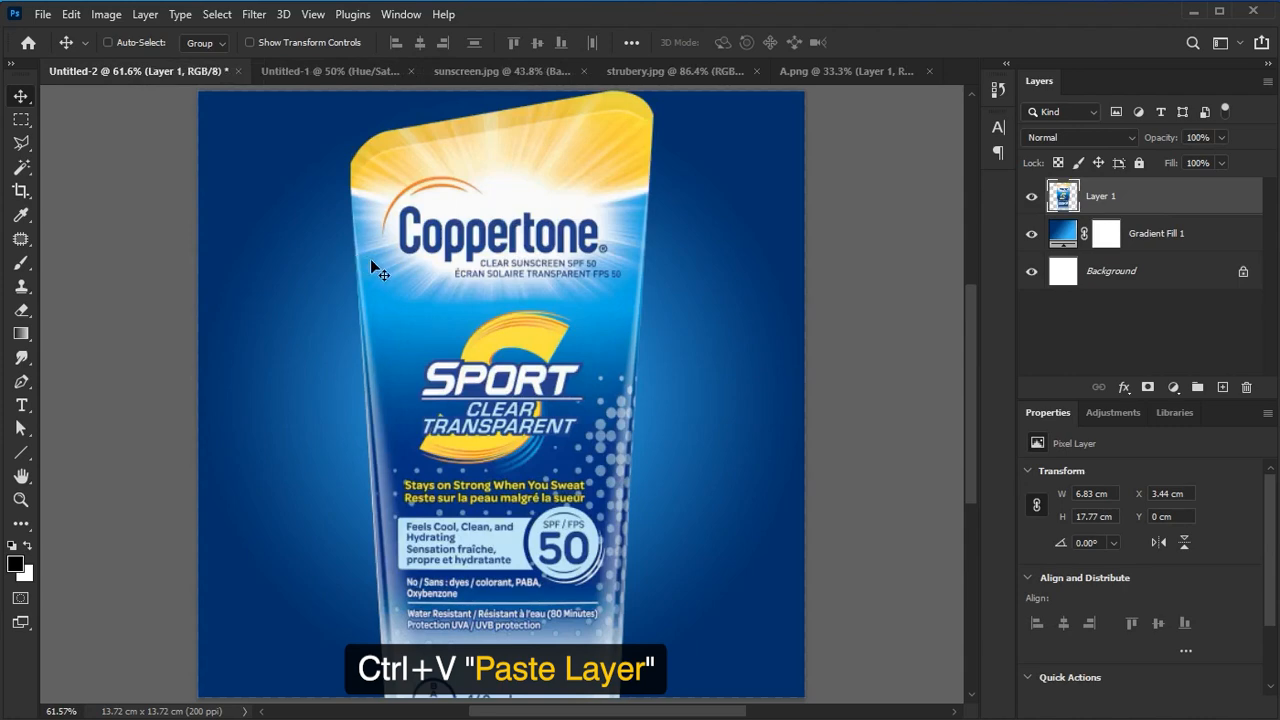
Scale the pasted tube down to about 49.66% and position it near the centre of the gradient, leaving room beneath it
{"action": "key", "text": "ctrl+t"}
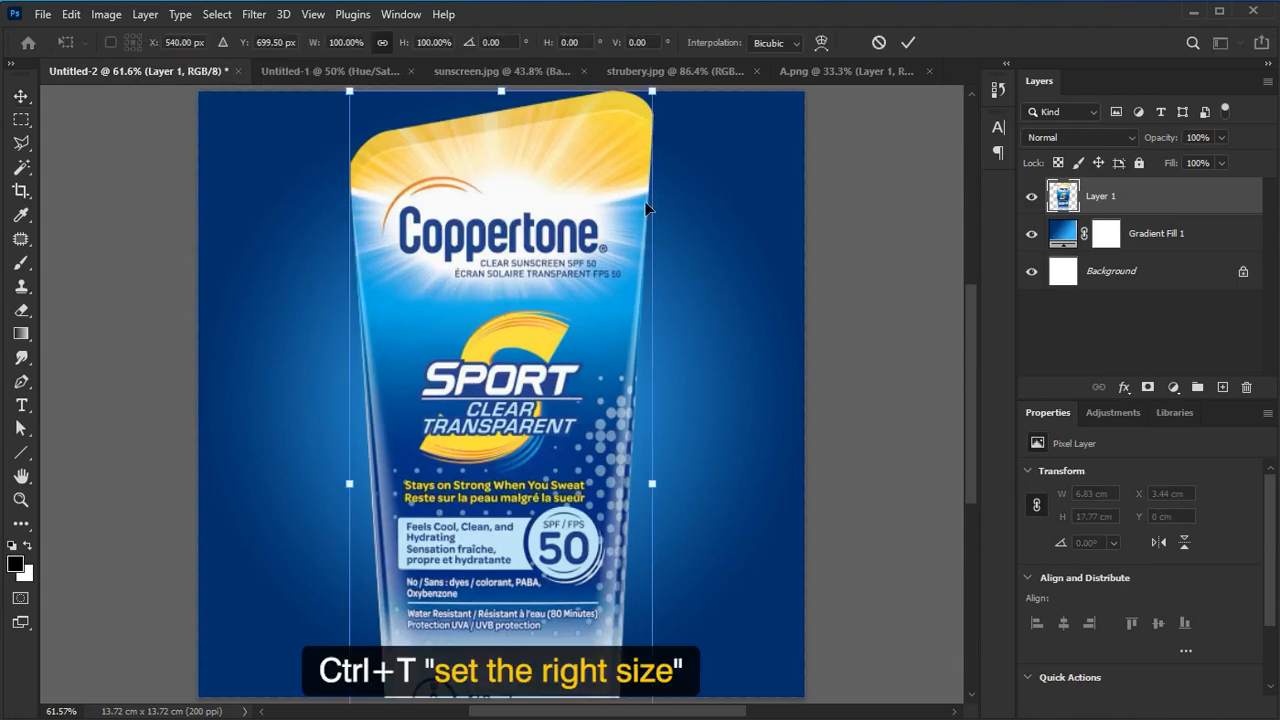
{"action": "left_click_drag", "start_coordinate": [652, 91], "coordinate": [566, 314]}
{"action": "left_click_drag", "start_coordinate": [479, 455], "coordinate": [510, 274]}
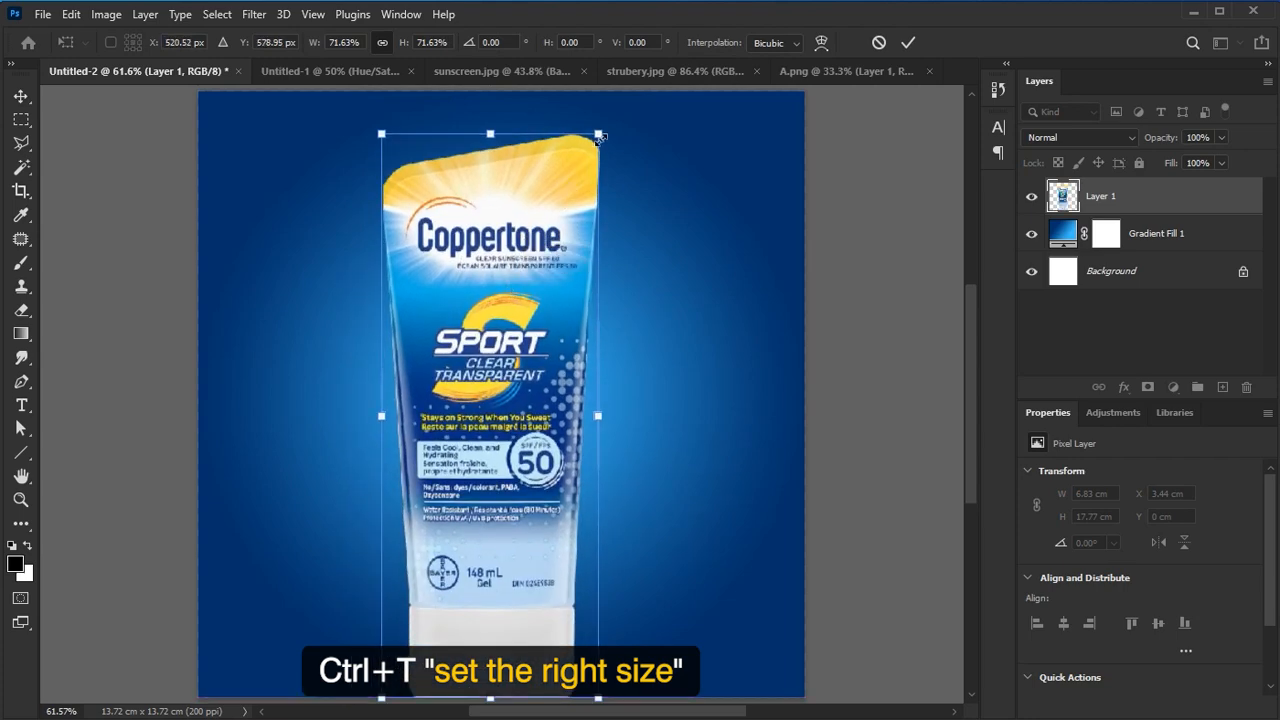
{"action": "left_click_drag", "start_coordinate": [602, 138], "coordinate": [535, 322]}
{"action": "left_click_drag", "start_coordinate": [472, 412], "coordinate": [504, 337]}
{"action": "left_click_drag", "start_coordinate": [559, 241], "coordinate": [577, 196]}
{"action": "left_click_drag", "start_coordinate": [547, 300], "coordinate": [552, 298]}
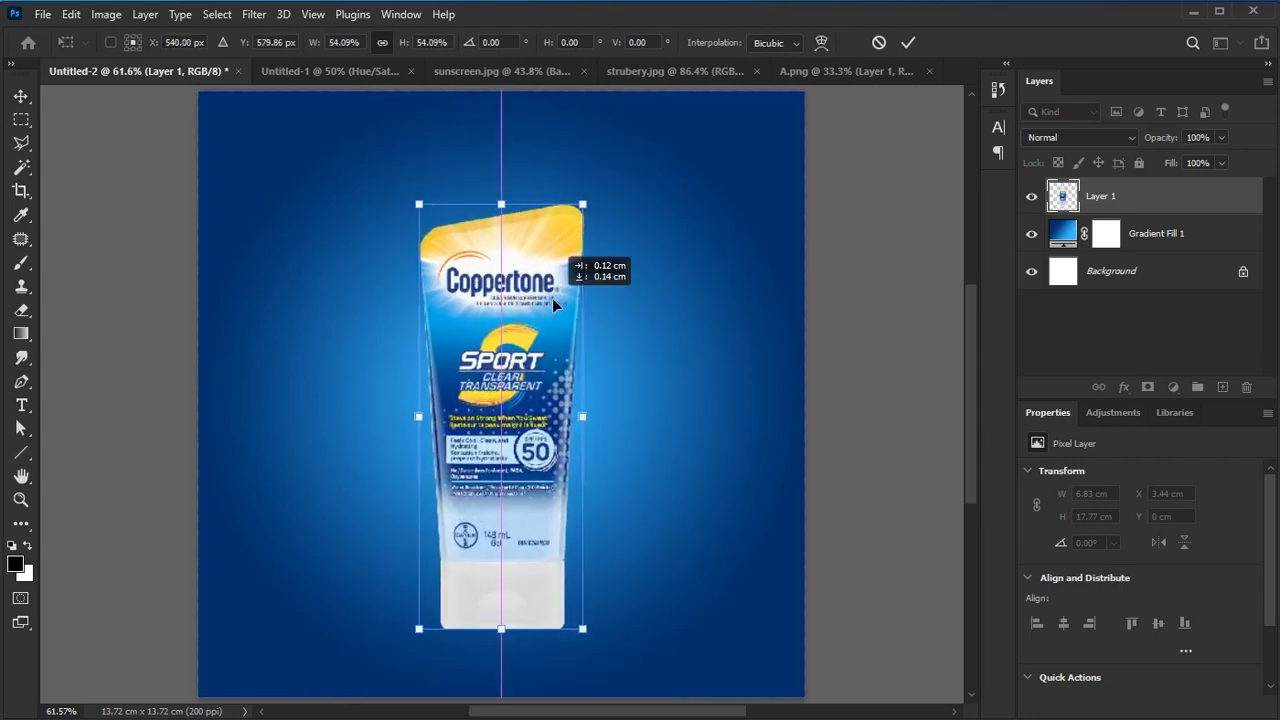
{"action": "left_click_drag", "start_coordinate": [577, 210], "coordinate": [567, 226]}
{"action": "left_click_drag", "start_coordinate": [550, 282], "coordinate": [547, 275]}
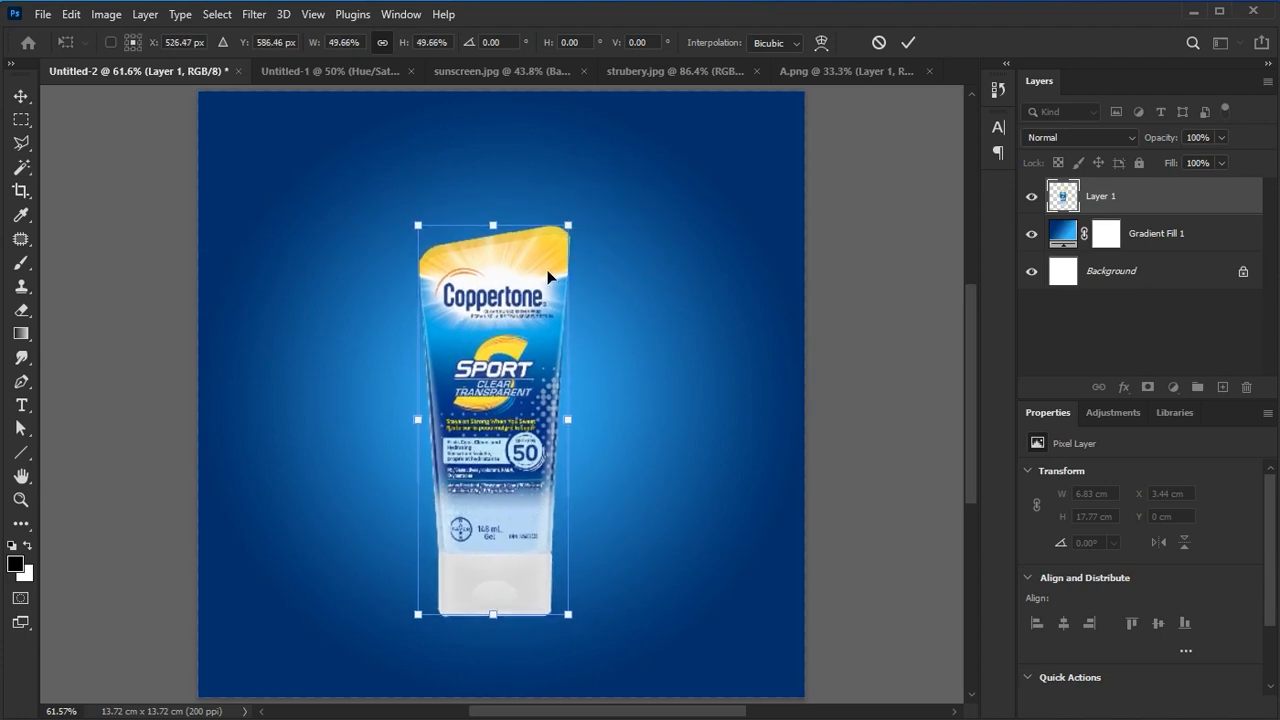
{"action": "left_click", "coordinate": [910, 43]}
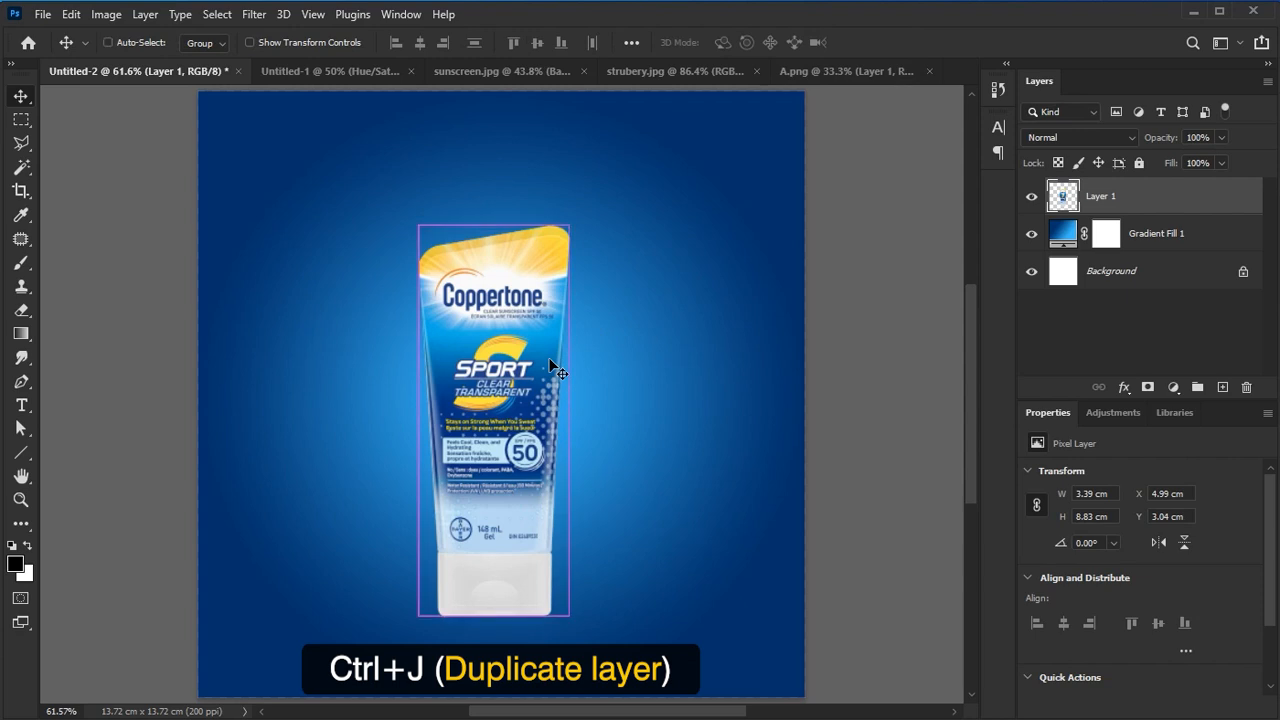
Duplicate the tube layer and flip the copy vertically
{"action": "key", "text": "ctrl+j"}
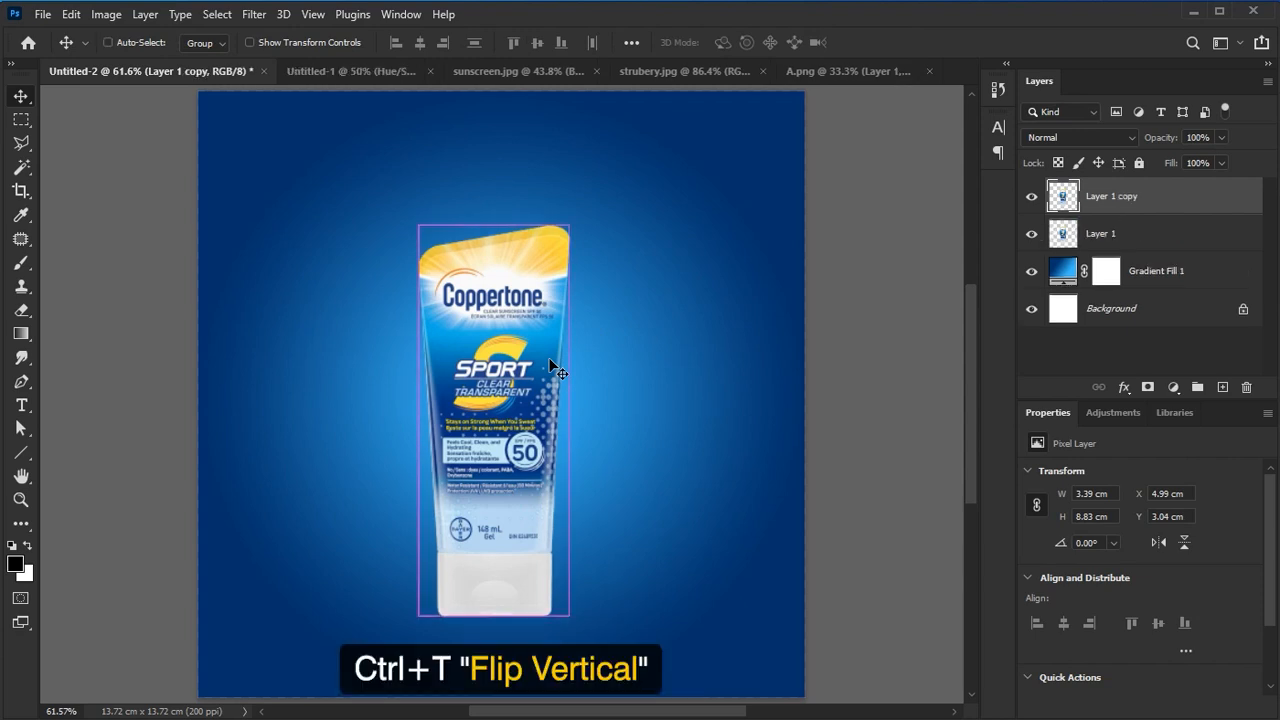
{"action": "key", "text": "ctrl+t"}
{"action": "right_click", "coordinate": [537, 236]}
{"action": "left_click", "coordinate": [592, 607]}
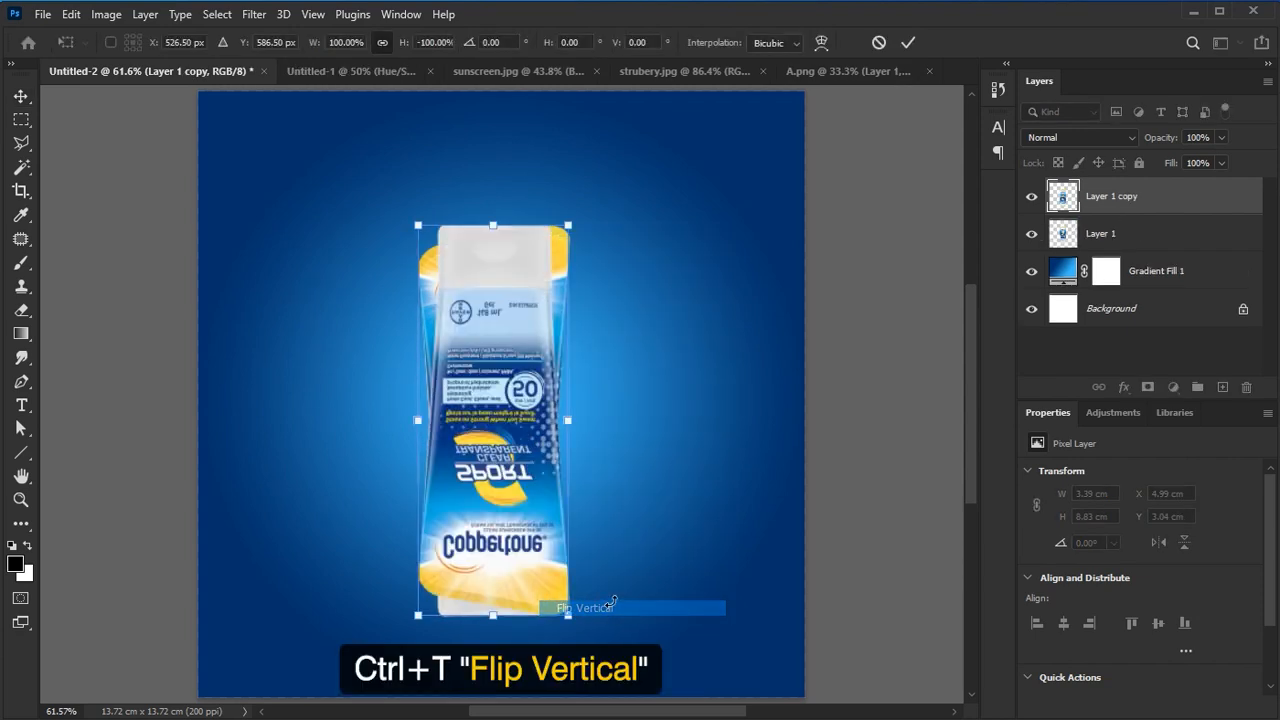
Move the flipped copy straight down below the tube's cap, leaving a small gap between them, and apply the transform
{"action": "left_click_drag", "start_coordinate": [503, 257], "coordinate": [503, 641]}
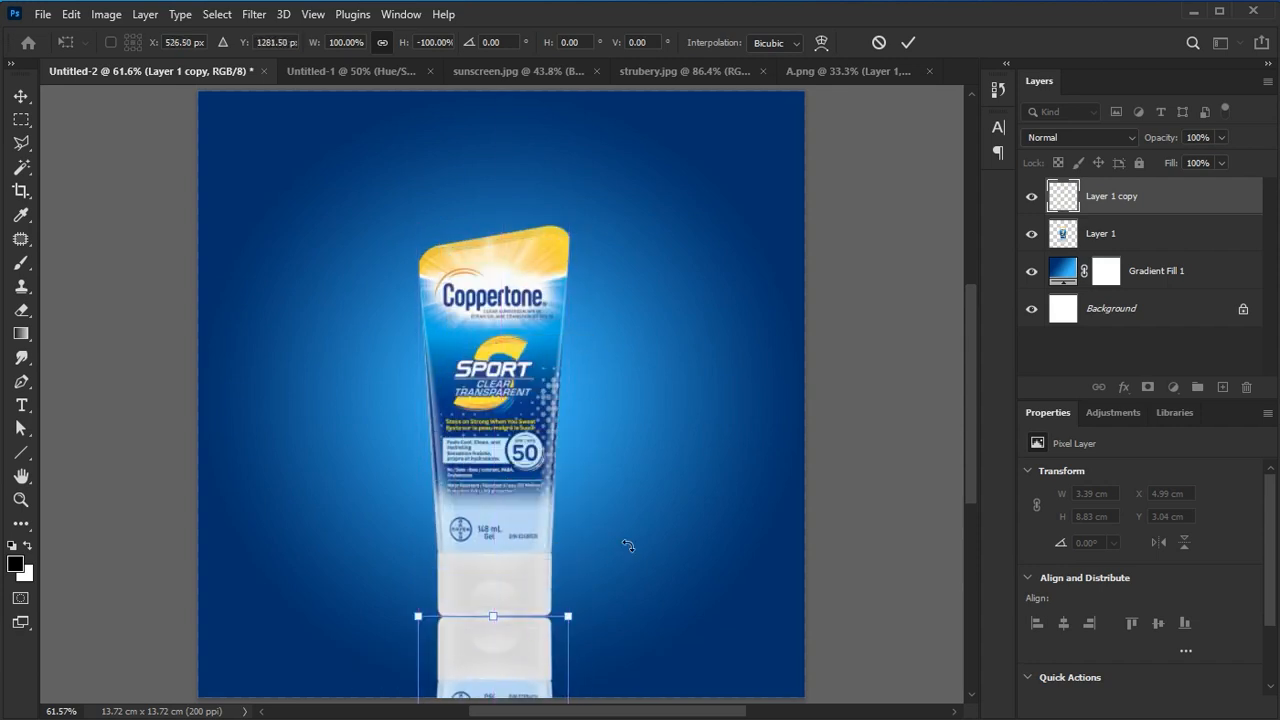
{"action": "key", "text": "Down"}
{"action": "key", "text": "Down"}
{"action": "key", "text": "Down"}
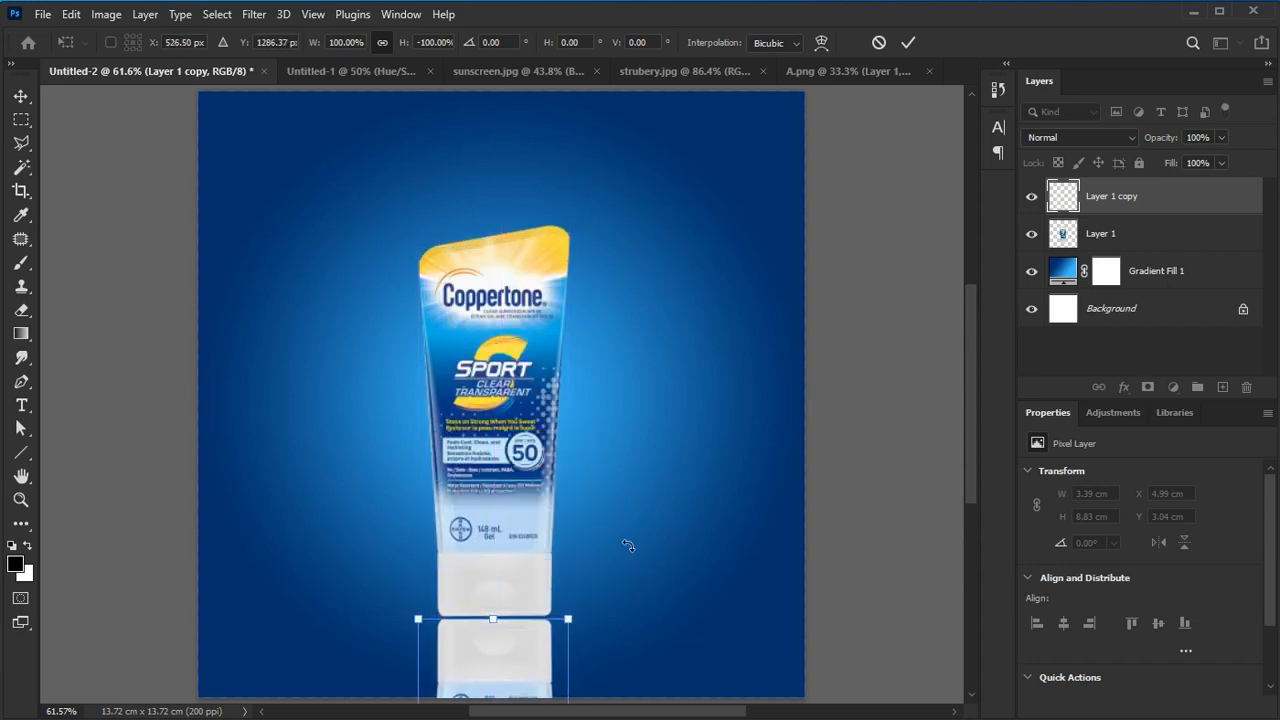
{"action": "left_click", "coordinate": [906, 44]}
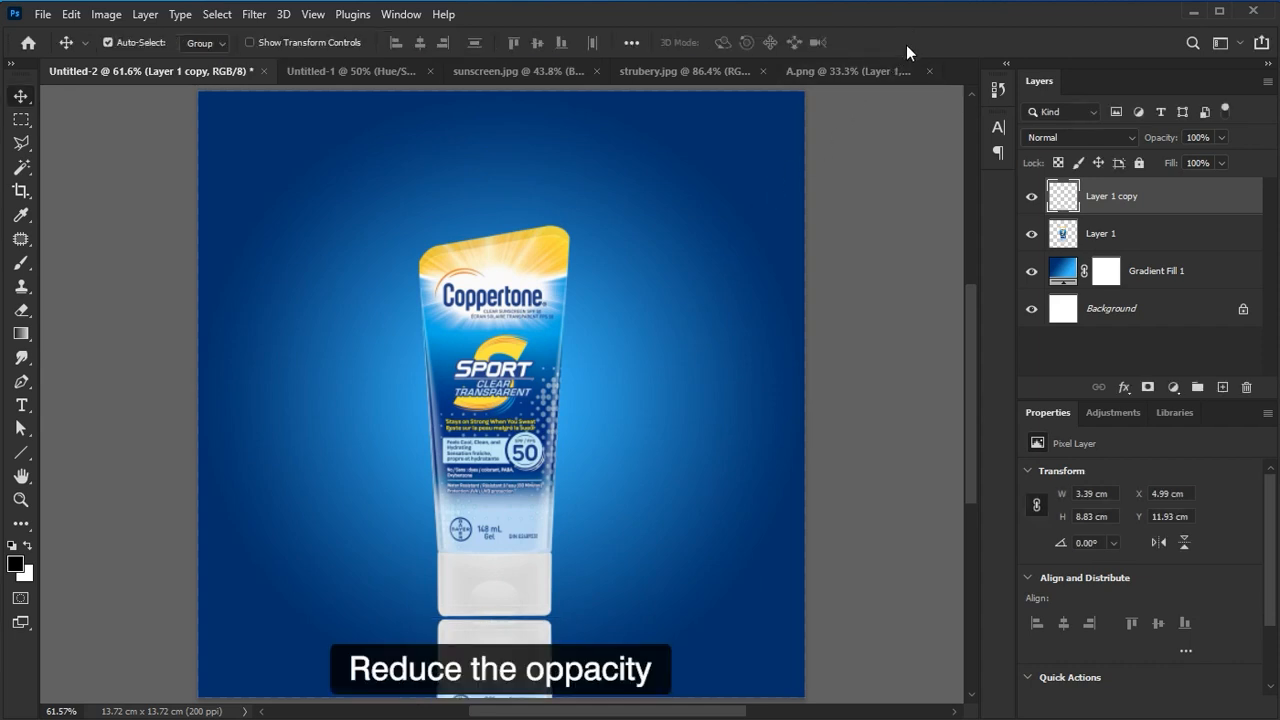
Reduce the flipped copy's opacity to 63% and shift it slightly up toward the tube
{"action": "left_click", "coordinate": [1220, 137]}
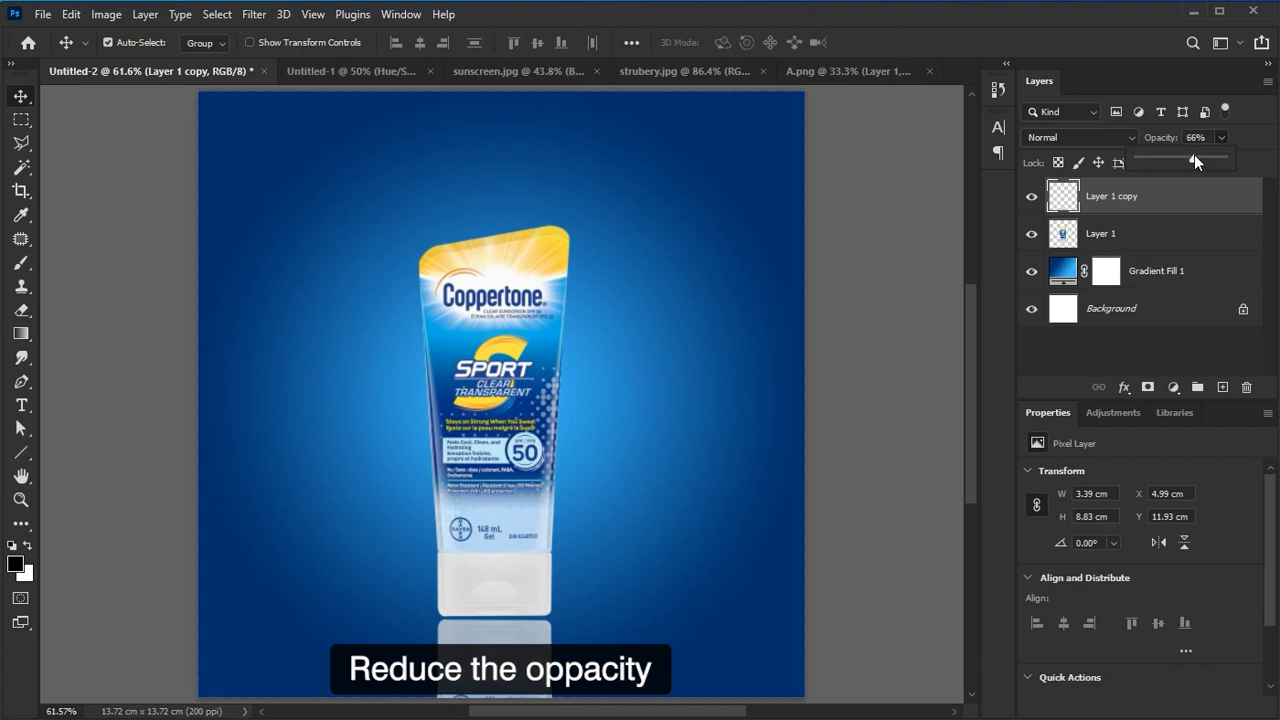
{"action": "left_click_drag", "start_coordinate": [1194, 153], "coordinate": [1181, 152]}
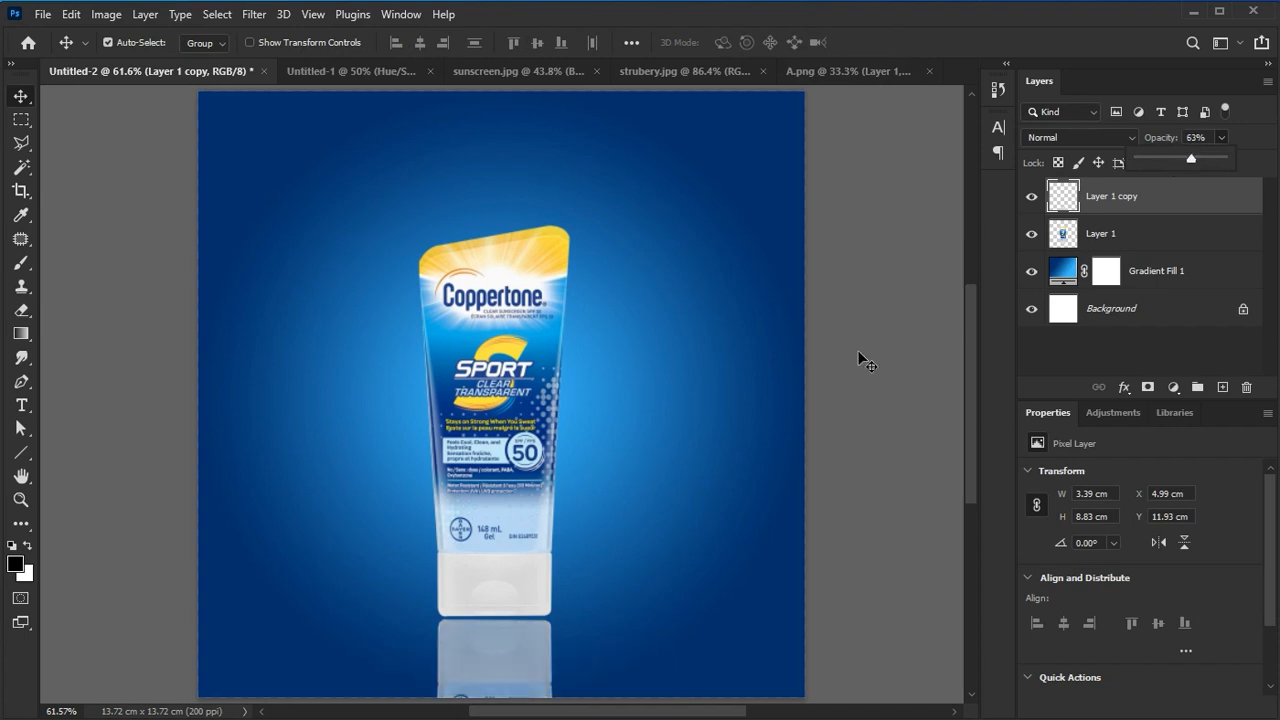
{"action": "left_click_drag", "start_coordinate": [541, 648], "coordinate": [541, 645]}
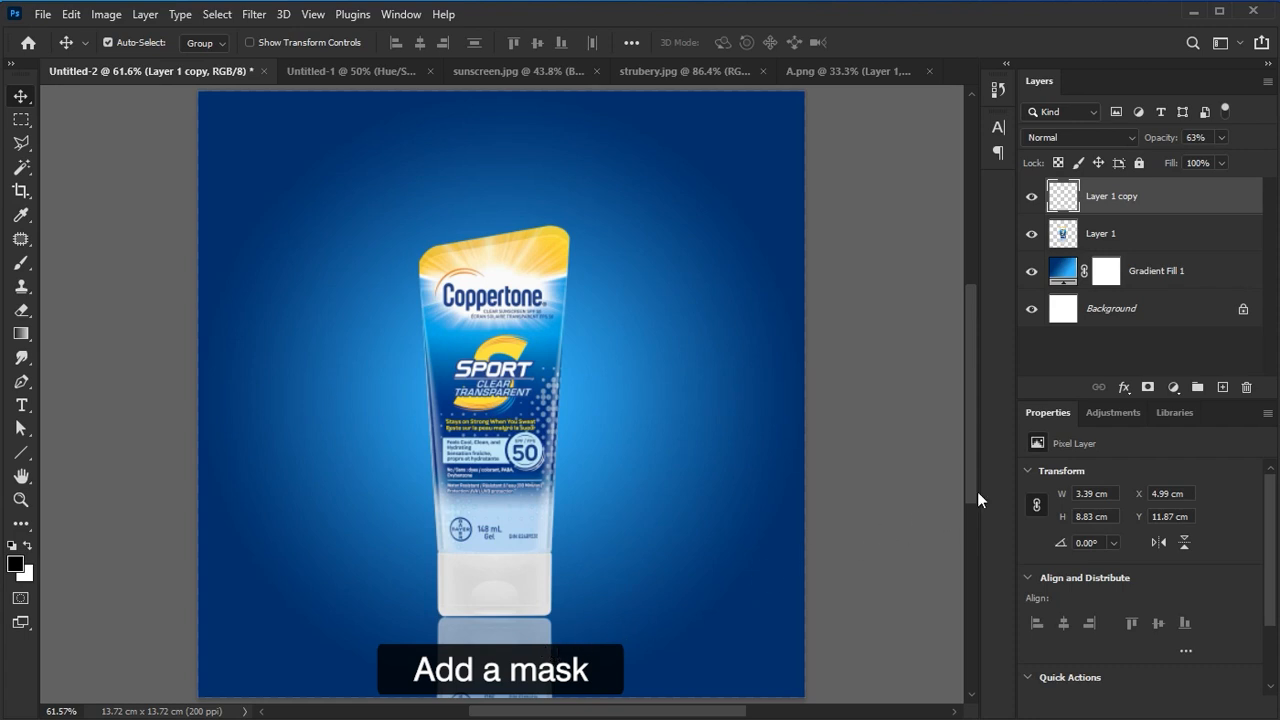
Add a layer mask to the flipped tube copy and brush its lower part with black to fade the reflection out
{"action": "left_click", "coordinate": [1148, 388]}
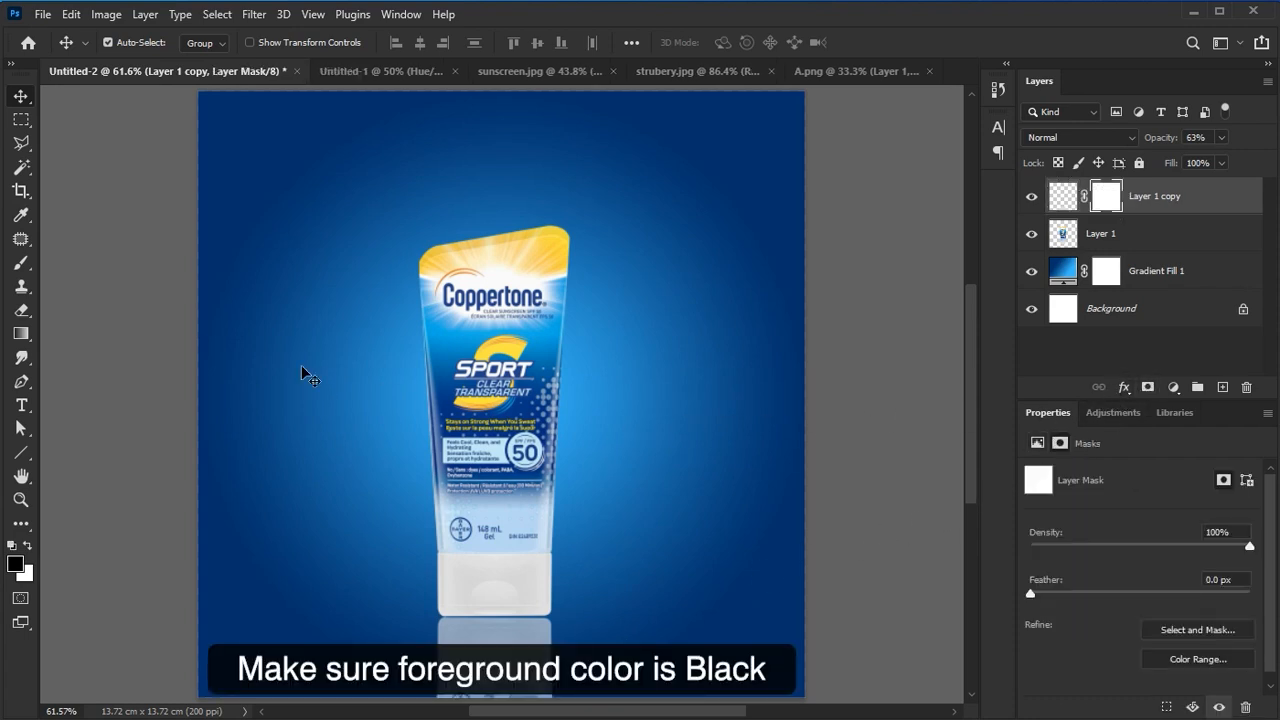
{"action": "left_click", "coordinate": [21, 262]}
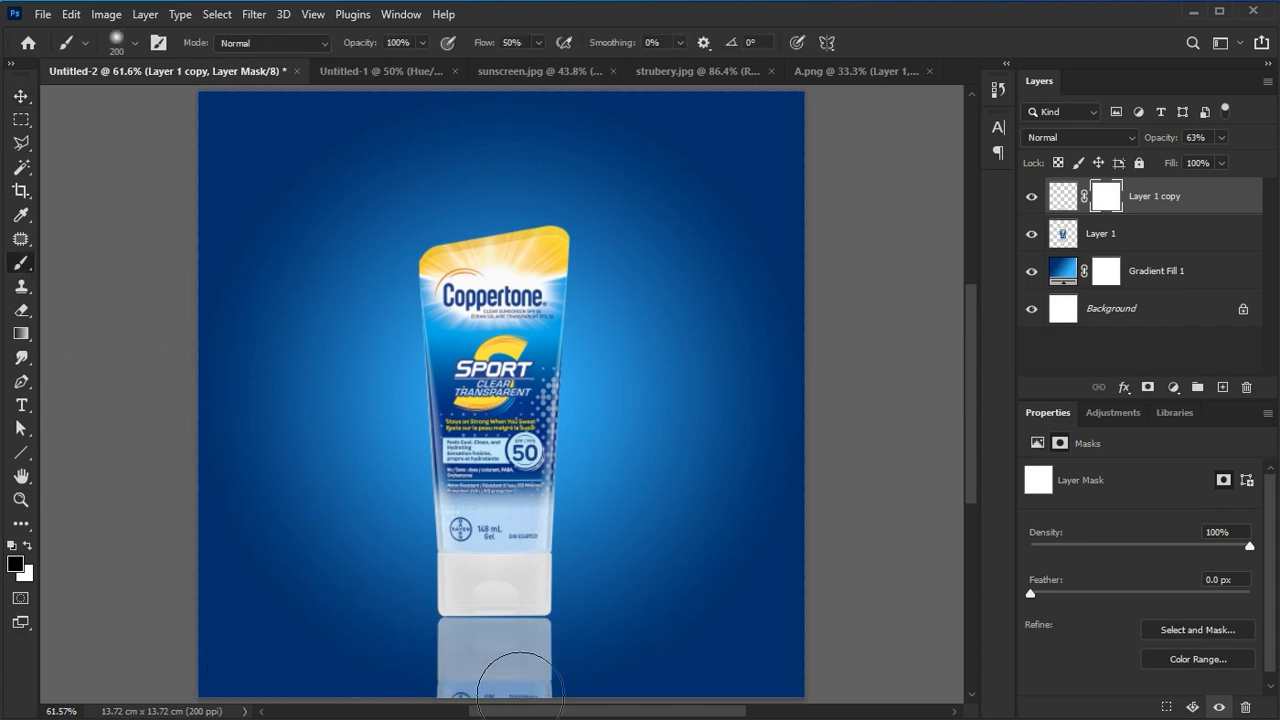
{"action": "mouse_move", "coordinate": [362, 698]}
{"action": "left_mouse_down"}
{"action": "mouse_move", "coordinate": [581, 716]}
{"action": "mouse_move", "coordinate": [376, 709]}
{"action": "mouse_move", "coordinate": [423, 709]}
{"action": "mouse_move", "coordinate": [433, 672]}
{"action": "mouse_move", "coordinate": [455, 667]}
{"action": "mouse_move", "coordinate": [583, 666]}
{"action": "mouse_move", "coordinate": [392, 677]}
{"action": "mouse_move", "coordinate": [400, 665]}
{"action": "mouse_move", "coordinate": [551, 666]}
{"action": "left_mouse_up"}
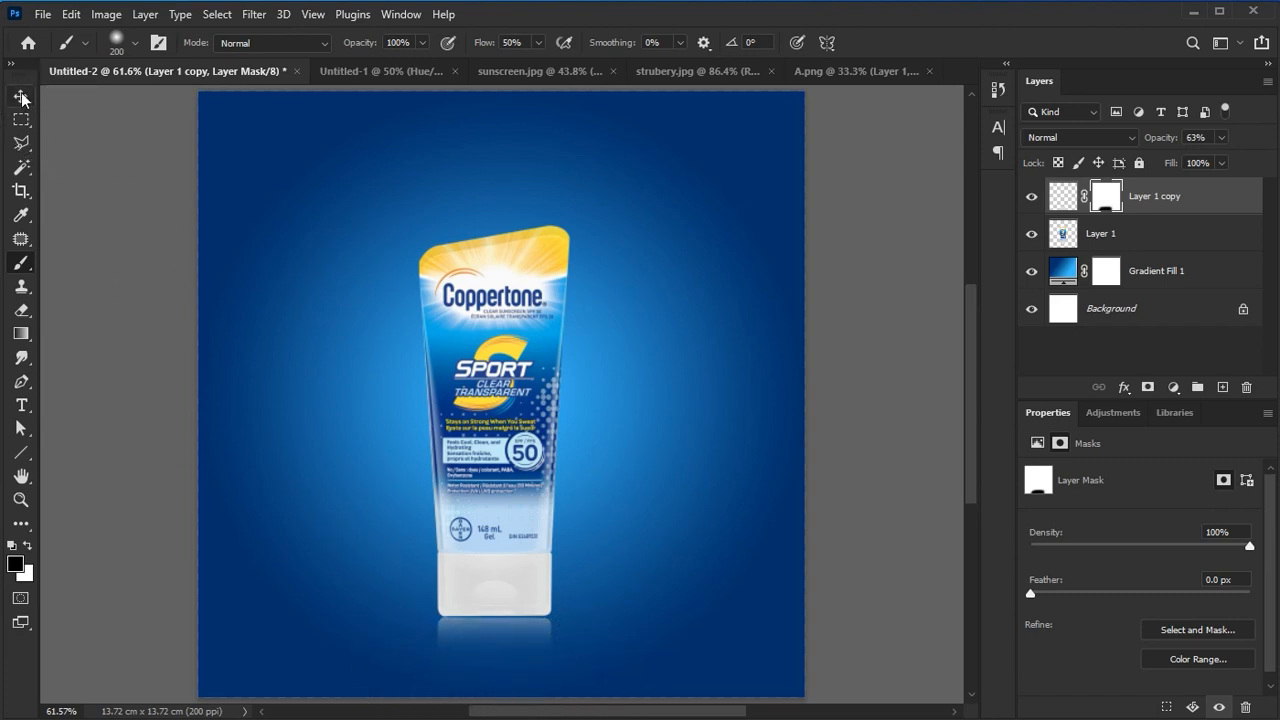
Bring the white cream splash from A.png into the Untitled-2 composition, directly above the gradient layer
{"action": "left_click", "coordinate": [21, 96]}
{"action": "left_click", "coordinate": [581, 226]}
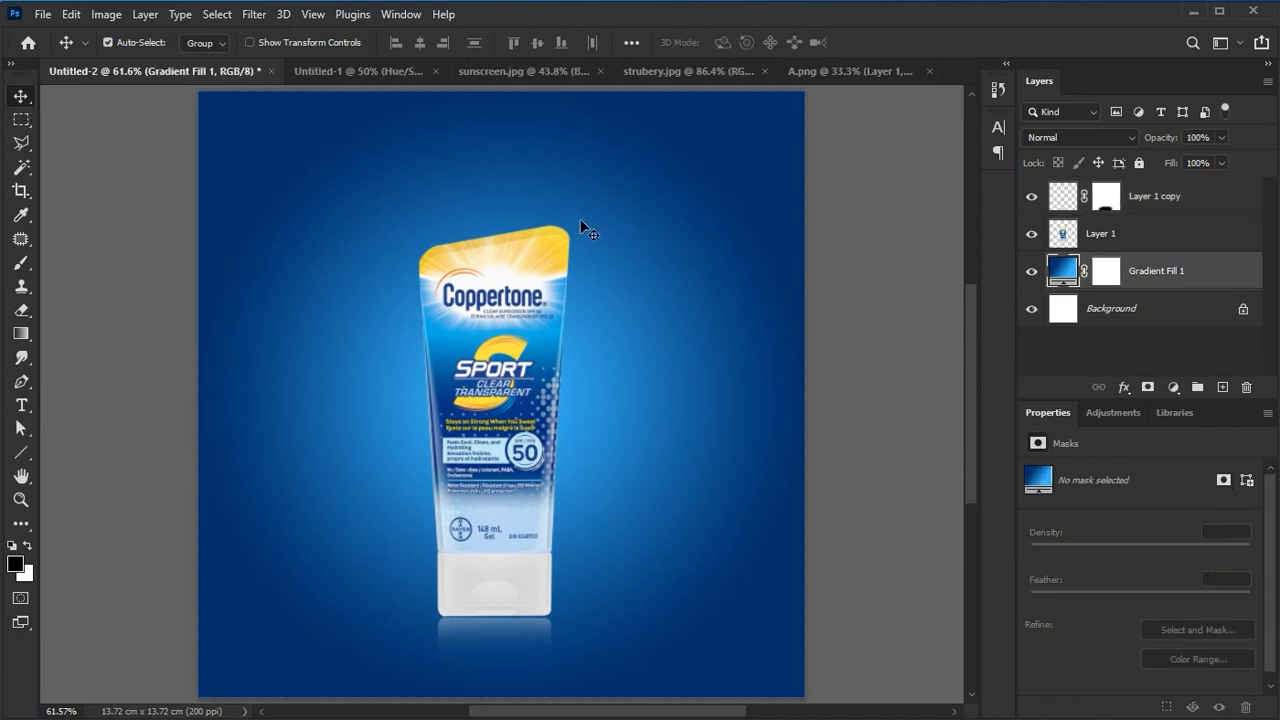
{"action": "left_click", "coordinate": [826, 74]}
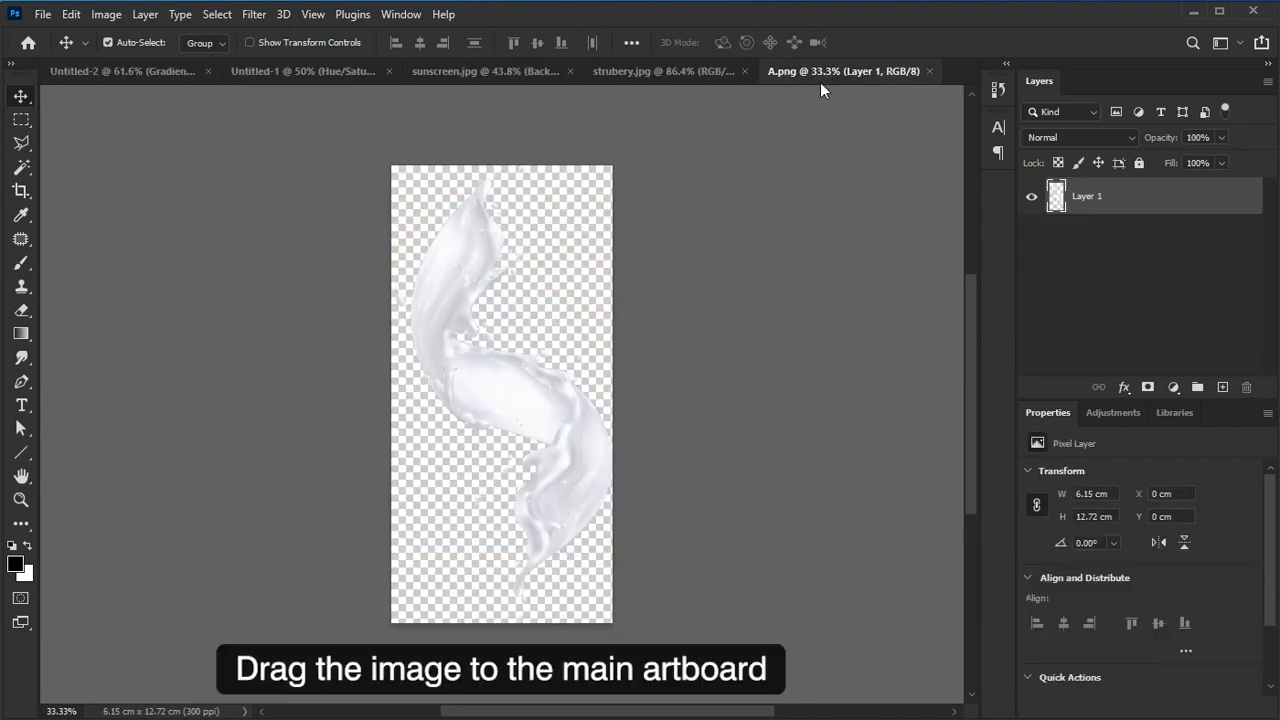
{"action": "left_click_drag", "start_coordinate": [480, 243], "coordinate": [170, 89]}
{"action": "mouse_move", "coordinate": [390, 301]}
{"action": "left_mouse_down"}
{"action": "mouse_move", "coordinate": [400, 289]}
{"action": "mouse_move", "coordinate": [408, 308]}
{"action": "left_mouse_up"}
Scale the splash down to about 62.64% and centre it behind the tube so it curls out on both sides
{"action": "key", "text": "ctrl+t"}
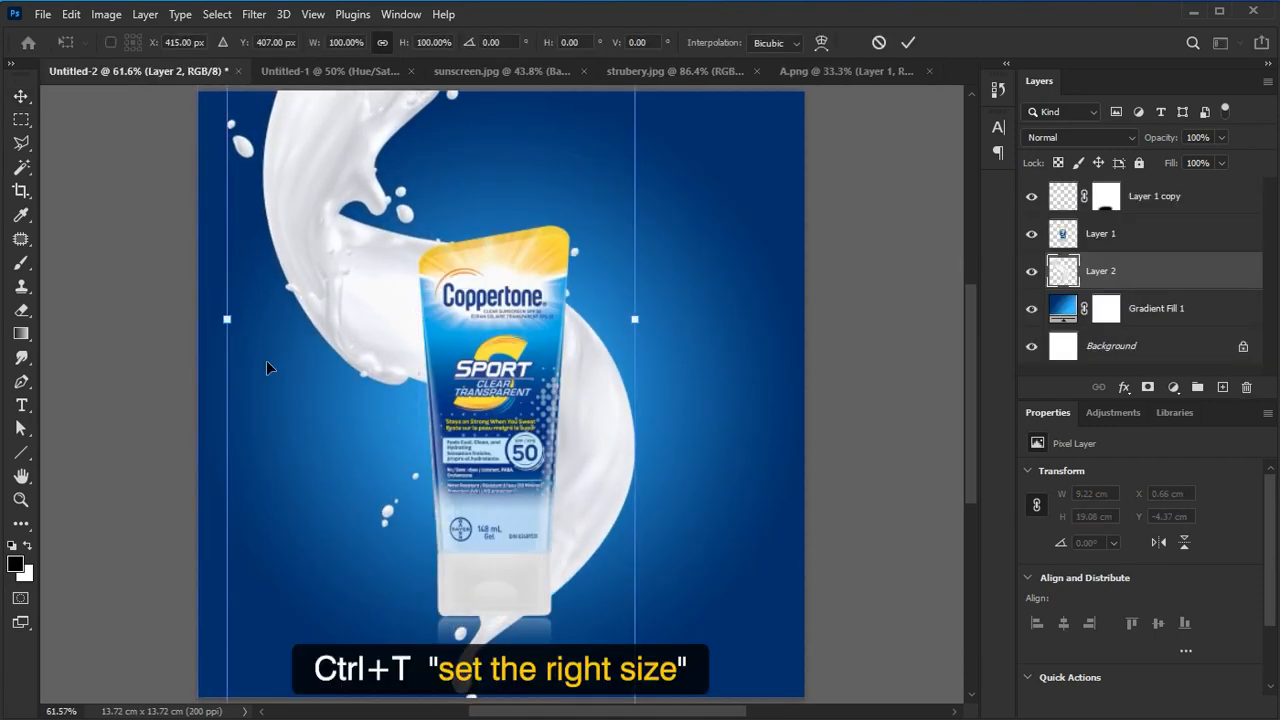
{"action": "left_click_drag", "start_coordinate": [227, 318], "coordinate": [385, 313]}
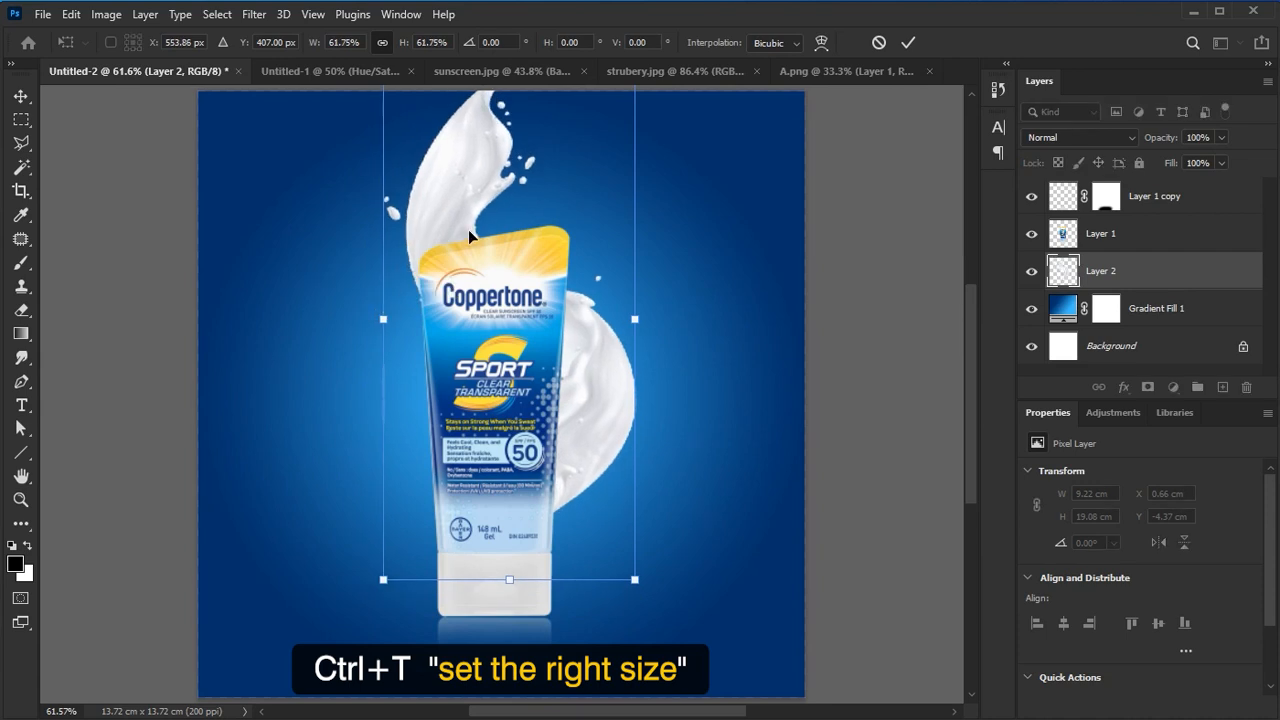
{"action": "left_click_drag", "start_coordinate": [468, 229], "coordinate": [414, 330]}
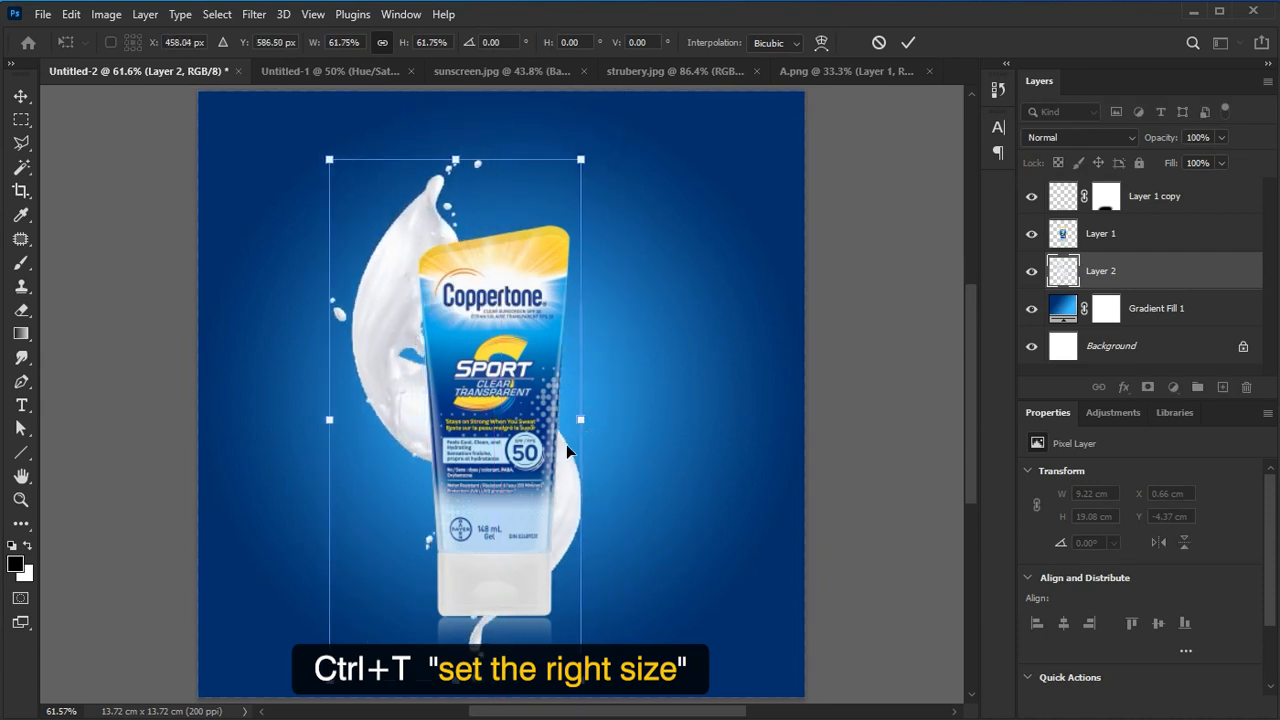
{"action": "left_click_drag", "start_coordinate": [533, 457], "coordinate": [543, 461]}
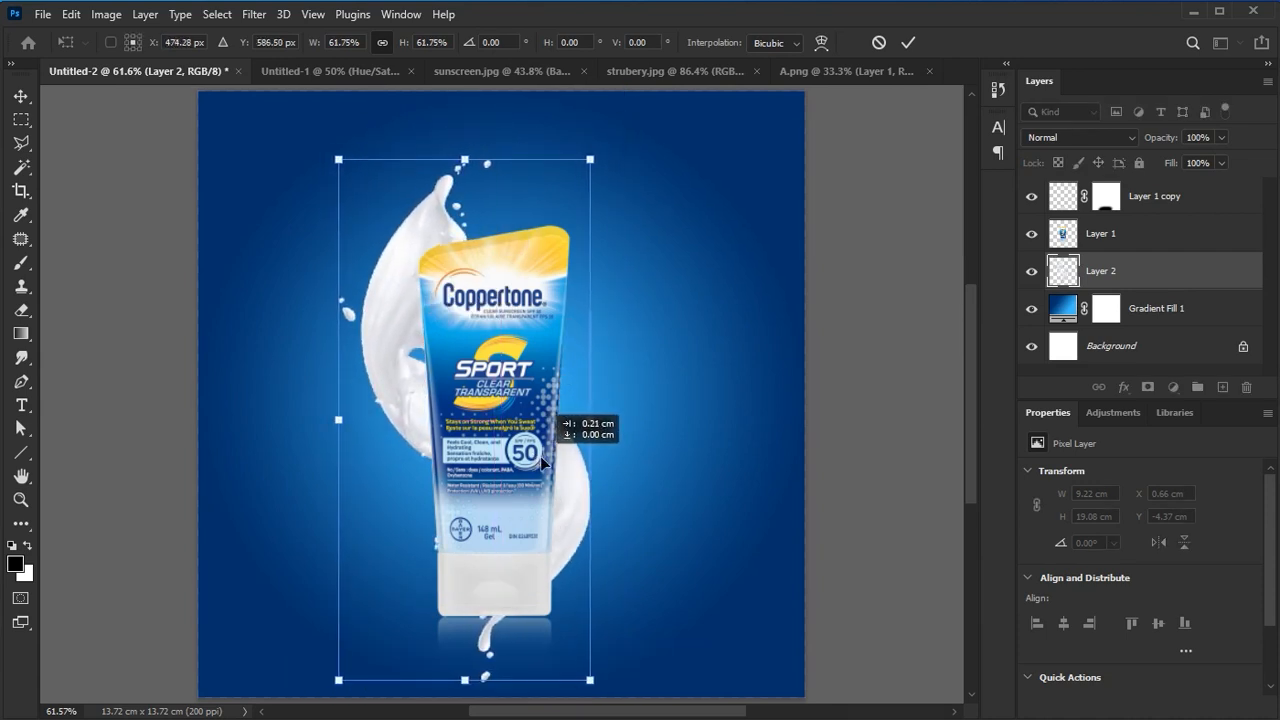
{"action": "left_click_drag", "start_coordinate": [590, 420], "coordinate": [595, 421]}
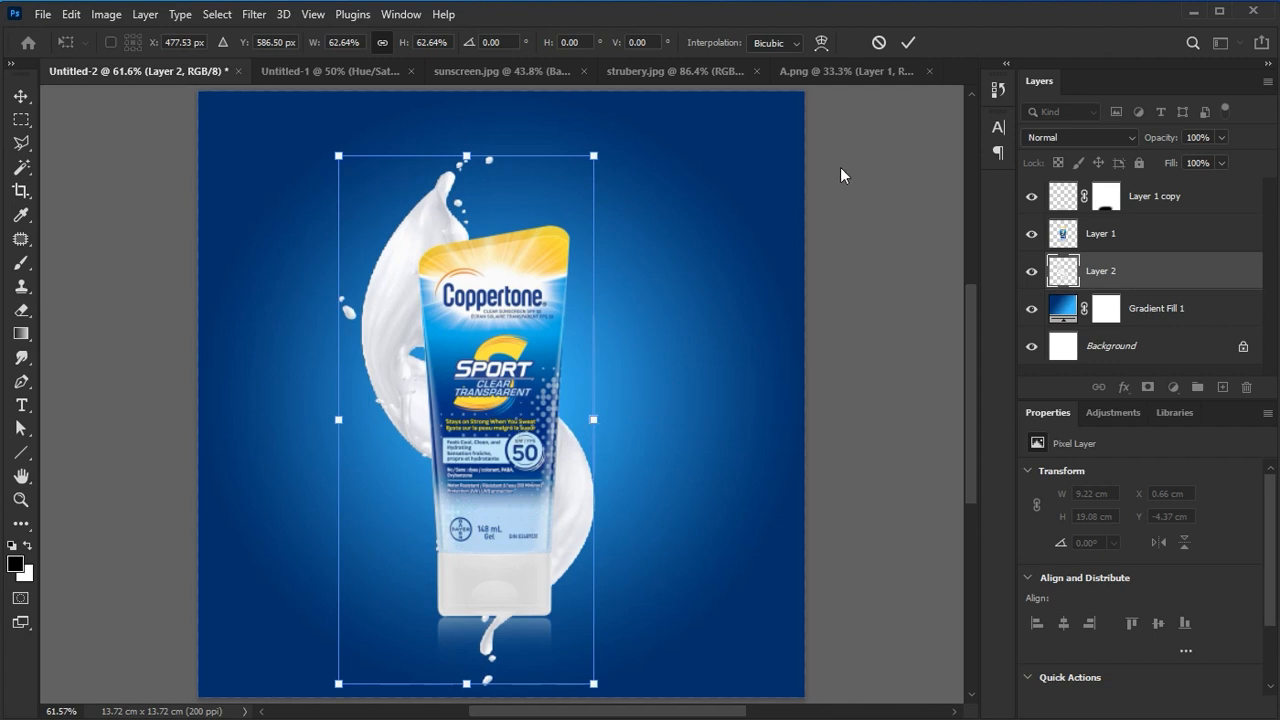
{"action": "left_click", "coordinate": [908, 42]}
Move the splash layer above the tube layer and reduce its opacity to 75%
{"action": "left_click_drag", "start_coordinate": [1134, 280], "coordinate": [1137, 218]}
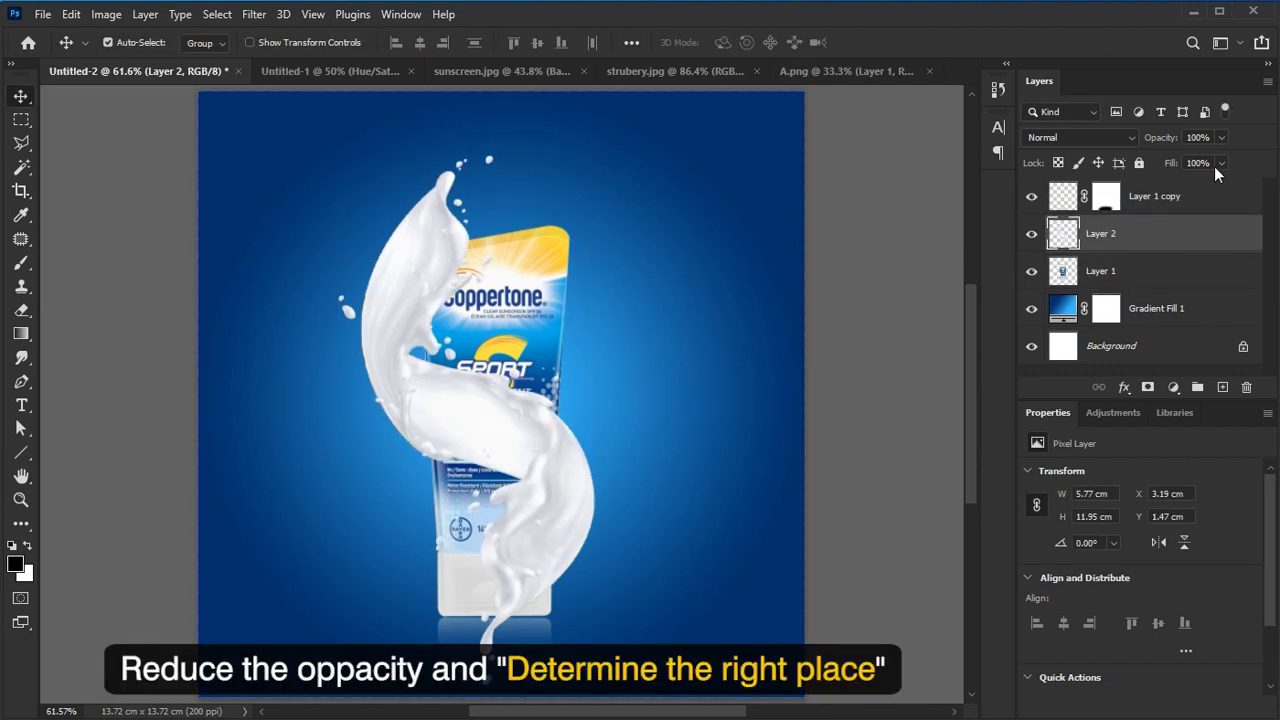
{"action": "left_click", "coordinate": [1219, 139]}
{"action": "left_click_drag", "start_coordinate": [1202, 157], "coordinate": [1201, 157]}
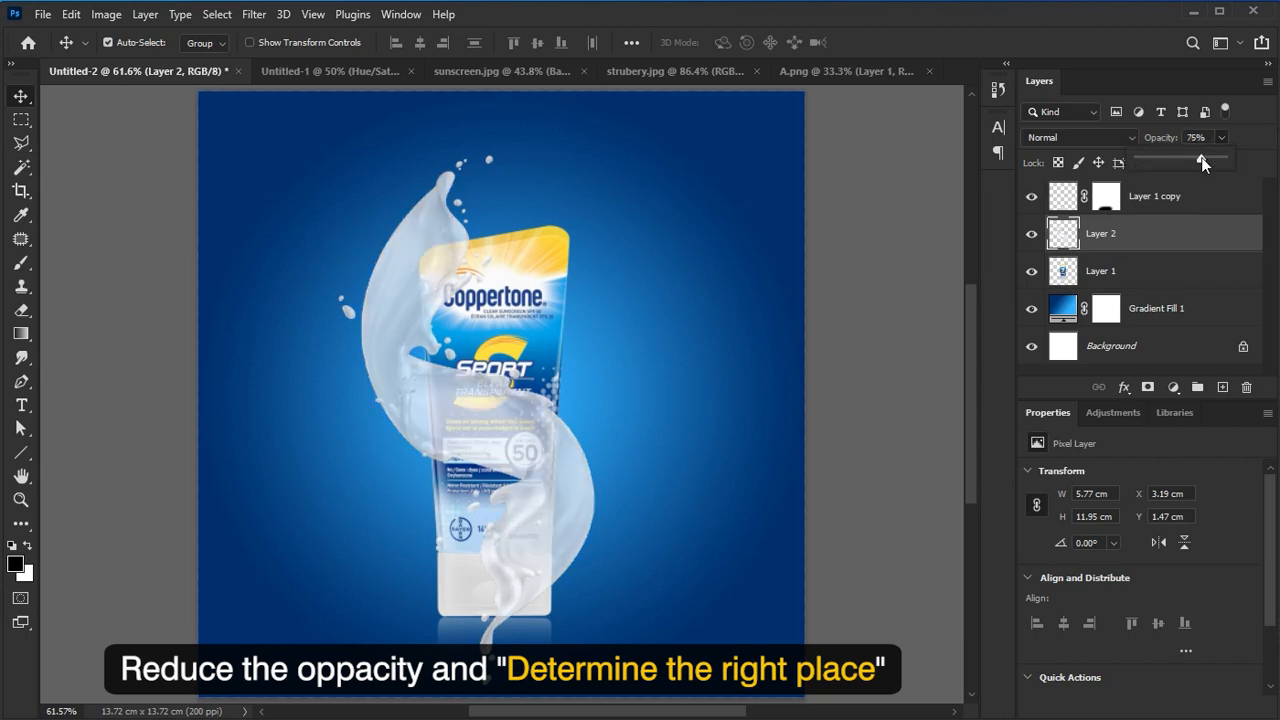
{"action": "left_click", "coordinate": [706, 481]}
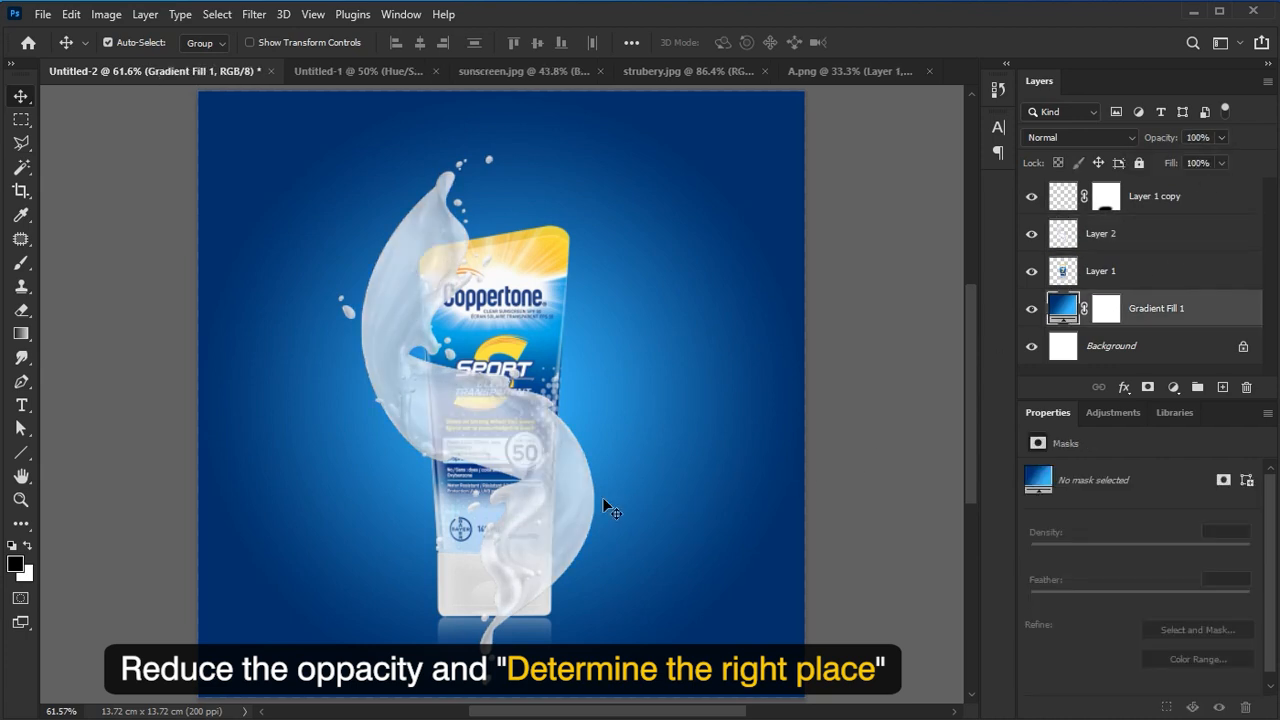
Shift the splash slightly toward the tube's left side, enlarge it to about 104.28%, and apply the transform
{"action": "left_click_drag", "start_coordinate": [602, 497], "coordinate": [550, 511]}
{"action": "key", "text": "ctrl+t"}
{"action": "mouse_move", "coordinate": [588, 420]}
{"action": "left_mouse_down"}
{"action": "mouse_move", "coordinate": [595, 405]}
{"action": "mouse_move", "coordinate": [588, 420]}
{"action": "left_mouse_up"}
{"action": "left_click_drag", "start_coordinate": [552, 466], "coordinate": [545, 467]}
{"action": "left_click_drag", "start_coordinate": [580, 691], "coordinate": [583, 699]}
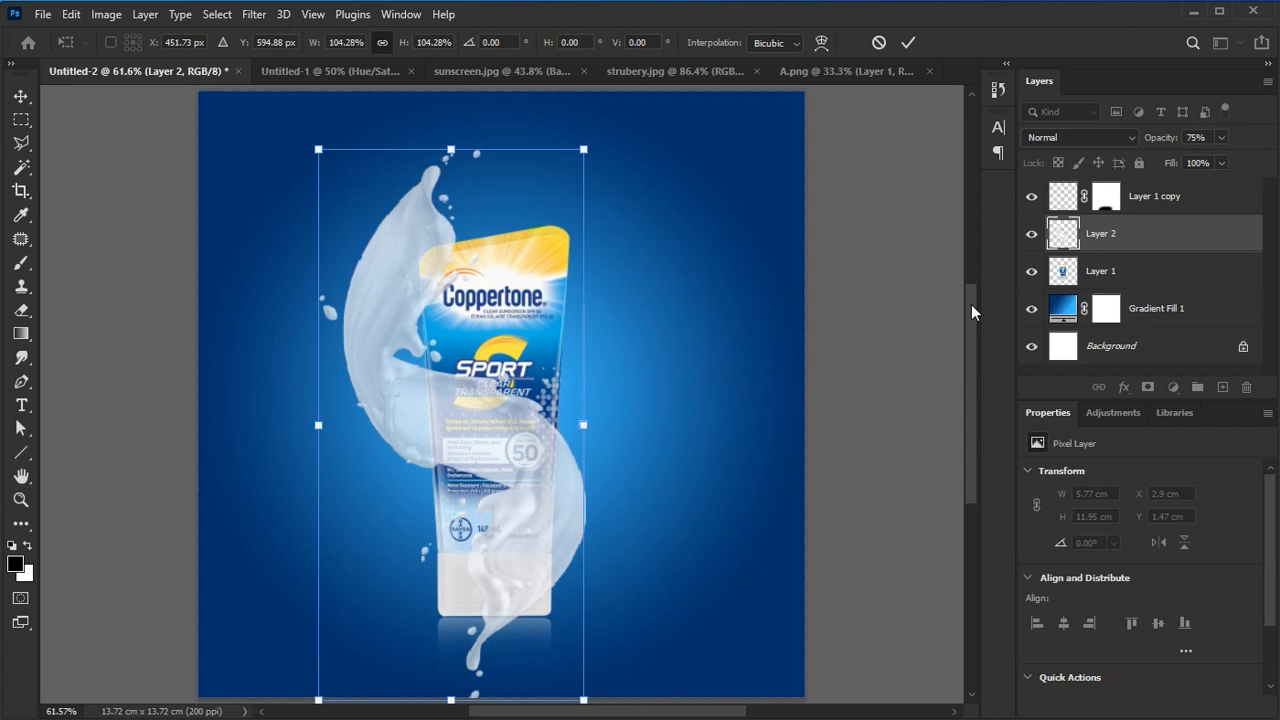
{"action": "left_click", "coordinate": [910, 43]}
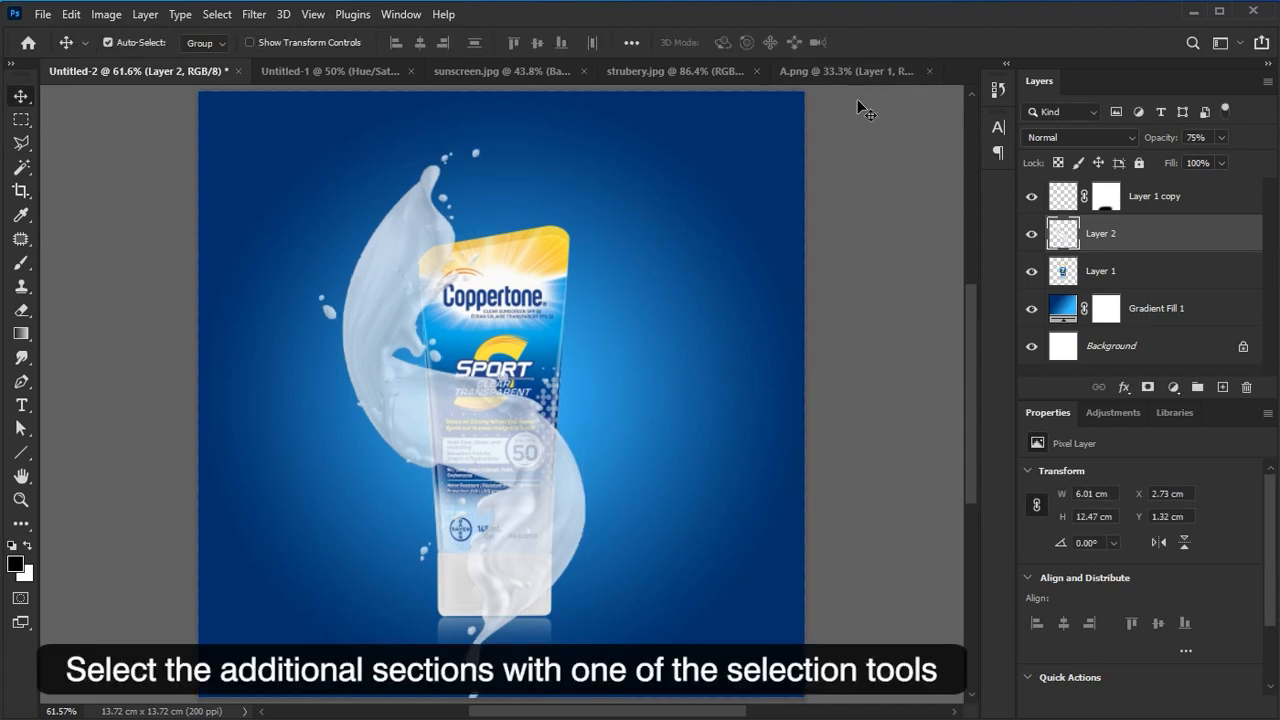
Outline the part of the splash crossing the middle of the tube's label with the Polygonal Lasso tool
{"action": "left_click", "coordinate": [21, 143]}
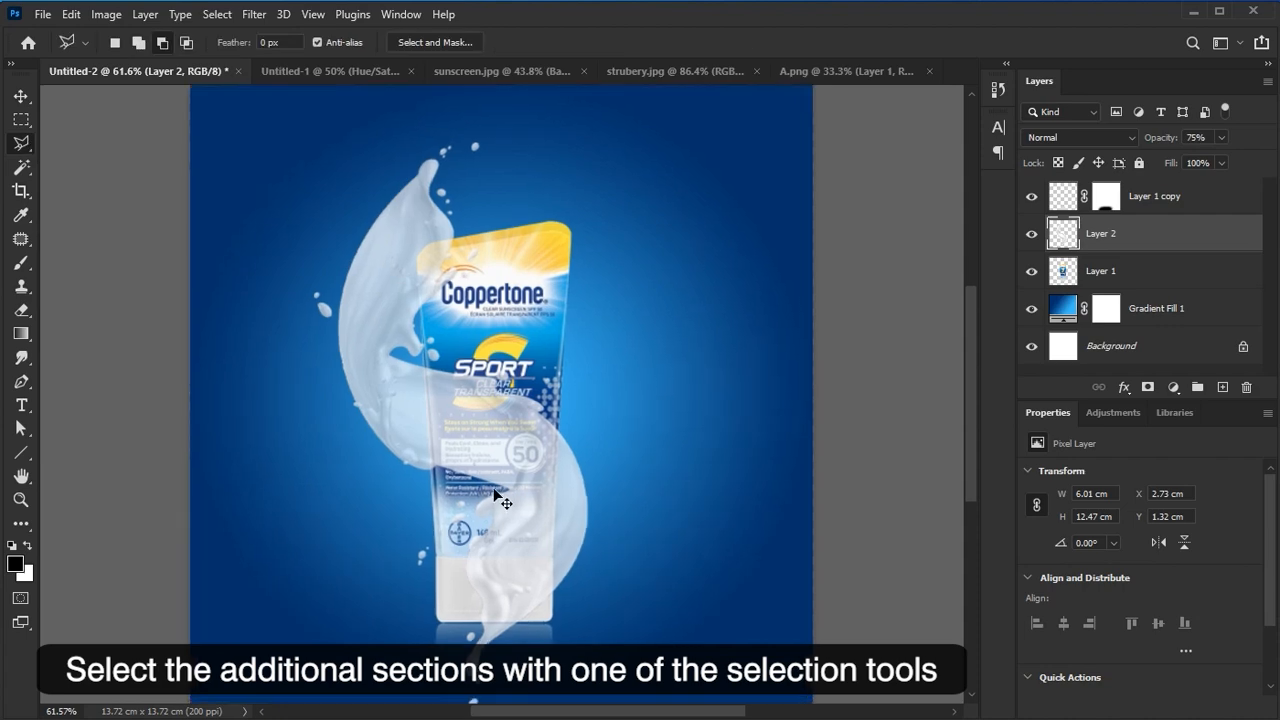
{"action": "scroll", "coordinate": [495, 495], "scroll_direction": "up", "scroll_amount": 5}
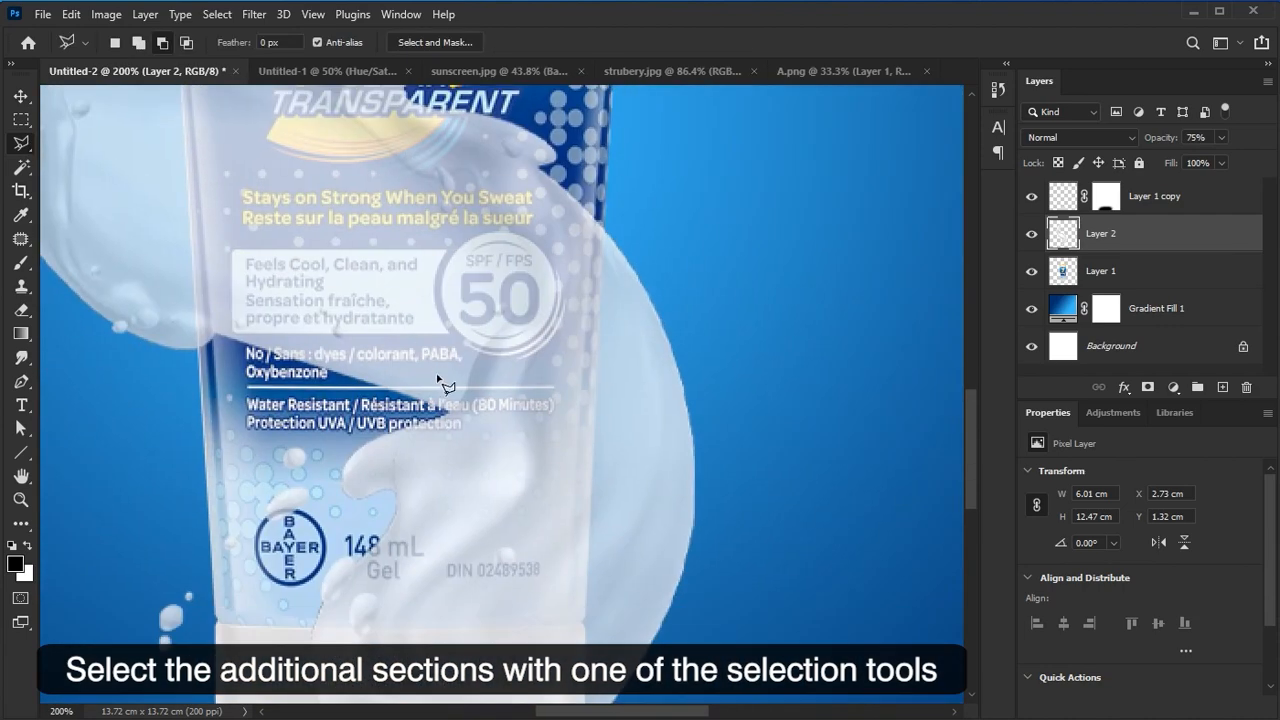
{"action": "mouse_move", "coordinate": [408, 428]}
{"action": "left_mouse_down"}
{"action": "mouse_move", "coordinate": [470, 413]}
{"action": "mouse_move", "coordinate": [550, 363]}
{"action": "mouse_move", "coordinate": [544, 372]}
{"action": "mouse_move", "coordinate": [592, 318]}
{"action": "mouse_move", "coordinate": [599, 326]}
{"action": "mouse_move", "coordinate": [605, 224]}
{"action": "mouse_move", "coordinate": [549, 124]}
{"action": "mouse_move", "coordinate": [661, 398]}
{"action": "mouse_move", "coordinate": [530, 315]}
{"action": "mouse_move", "coordinate": [291, 296]}
{"action": "mouse_move", "coordinate": [324, 648]}
{"action": "mouse_move", "coordinate": [460, 700]}
{"action": "mouse_move", "coordinate": [432, 483]}
{"action": "mouse_move", "coordinate": [470, 495]}
{"action": "left_mouse_up"}
{"action": "left_click_drag", "start_coordinate": [520, 349], "coordinate": [570, 443]}
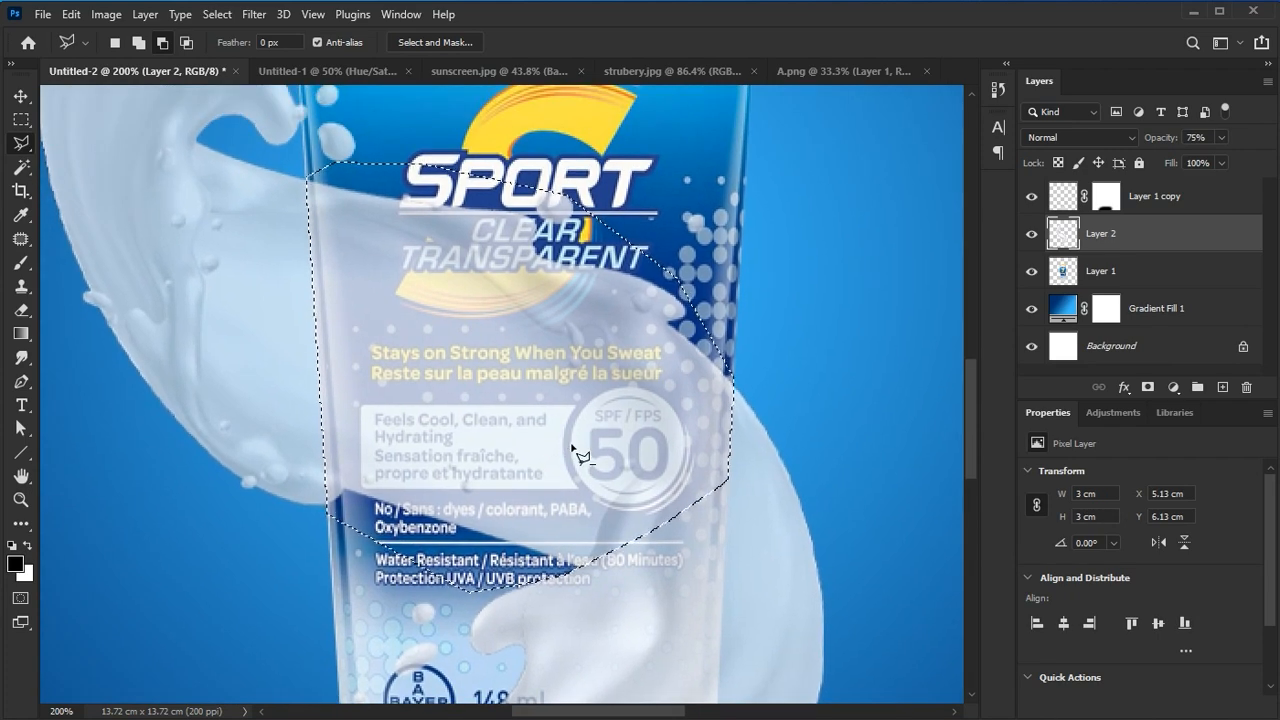
{"action": "key", "text": "ctrl+0"}
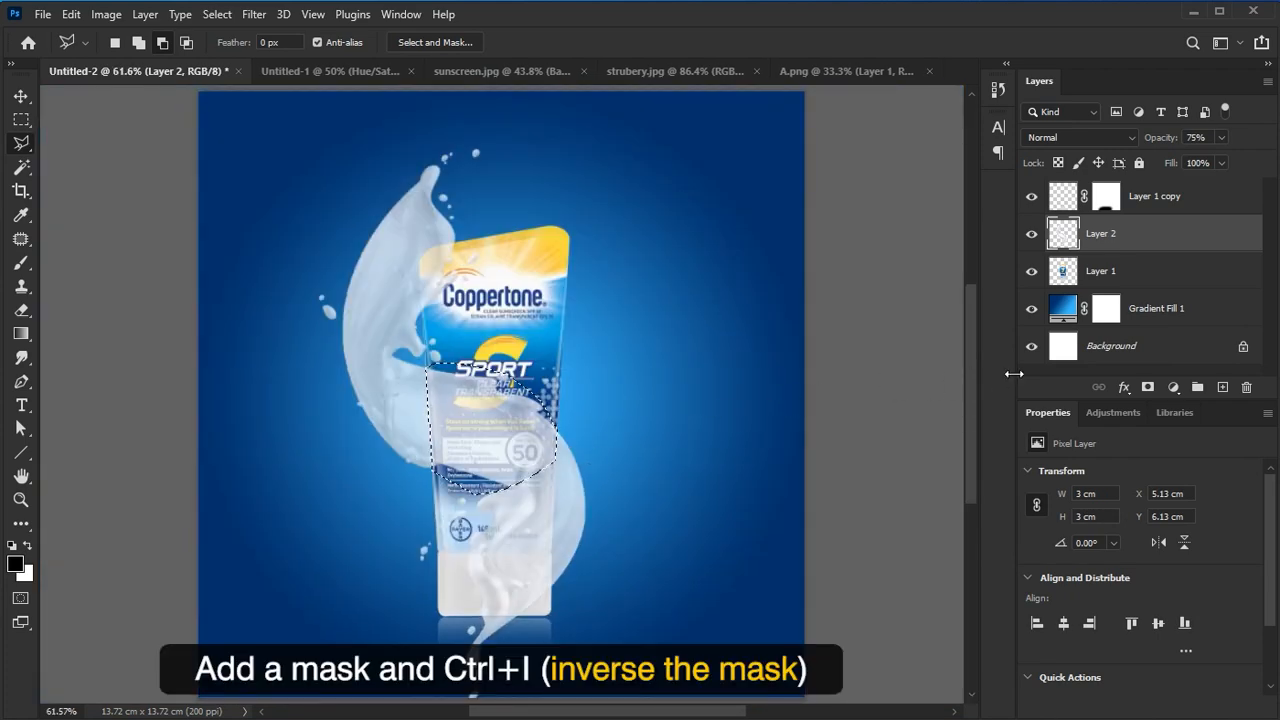
Hide the selected part of the splash with an inverted layer mask and set the layer's opacity to 100%
{"action": "left_click", "coordinate": [1148, 388]}
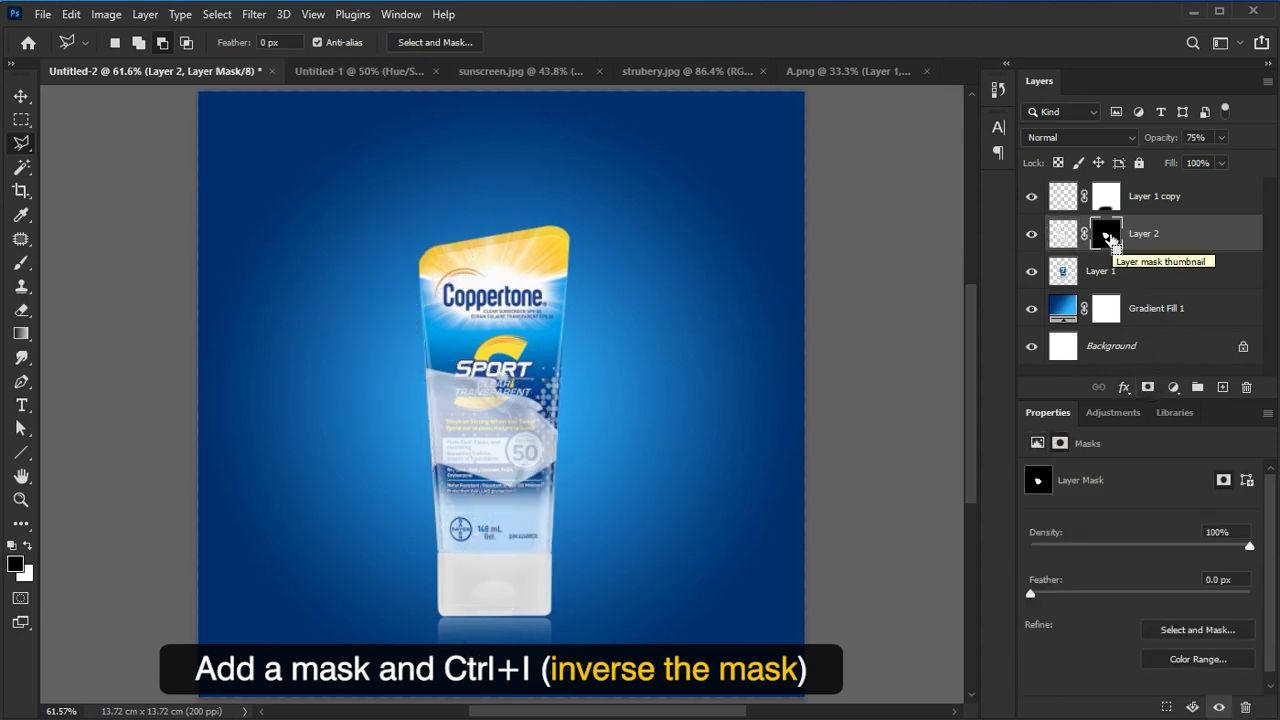
{"action": "key", "text": "ctrl+i"}
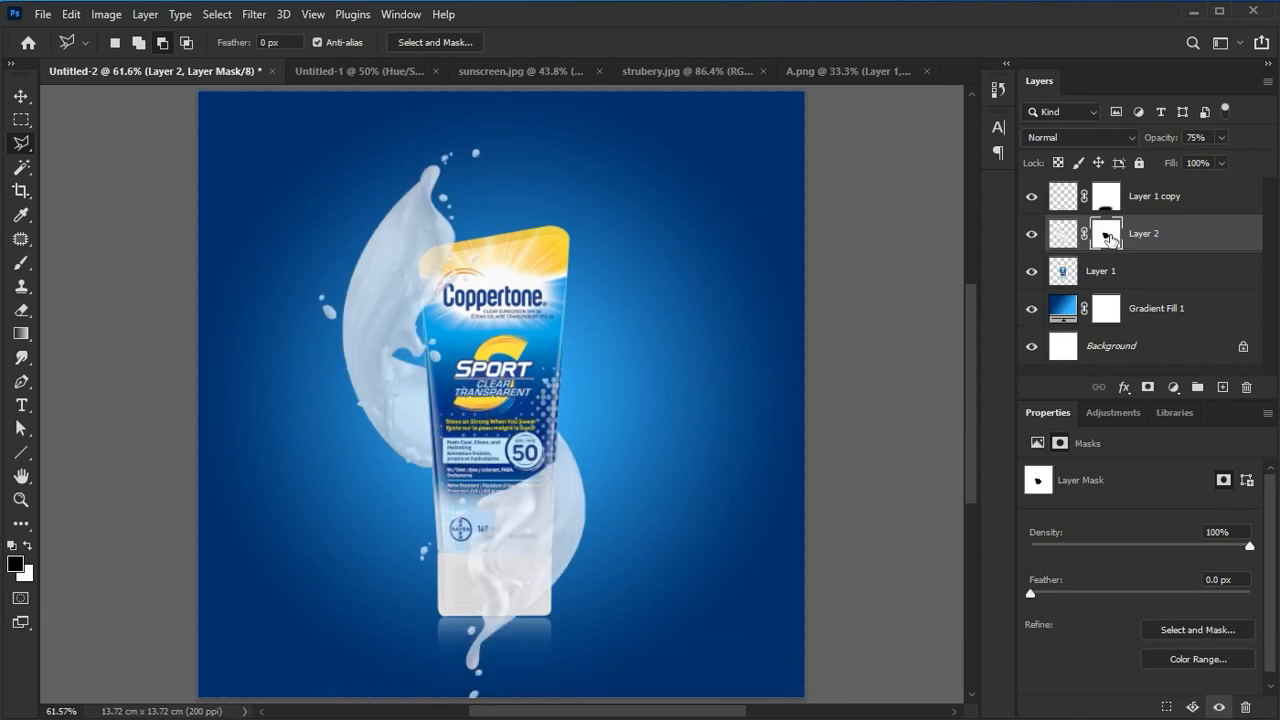
{"action": "left_click", "coordinate": [1175, 234]}
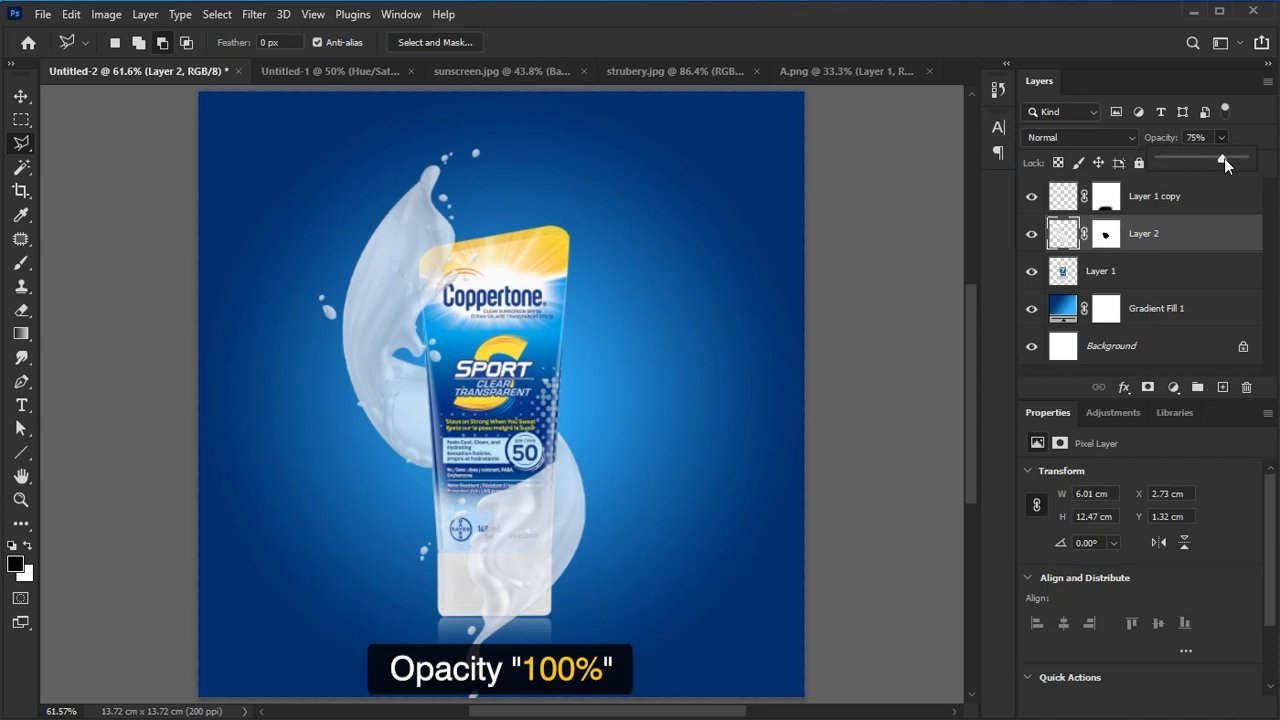
{"action": "left_click_drag", "start_coordinate": [1222, 158], "coordinate": [1276, 168]}
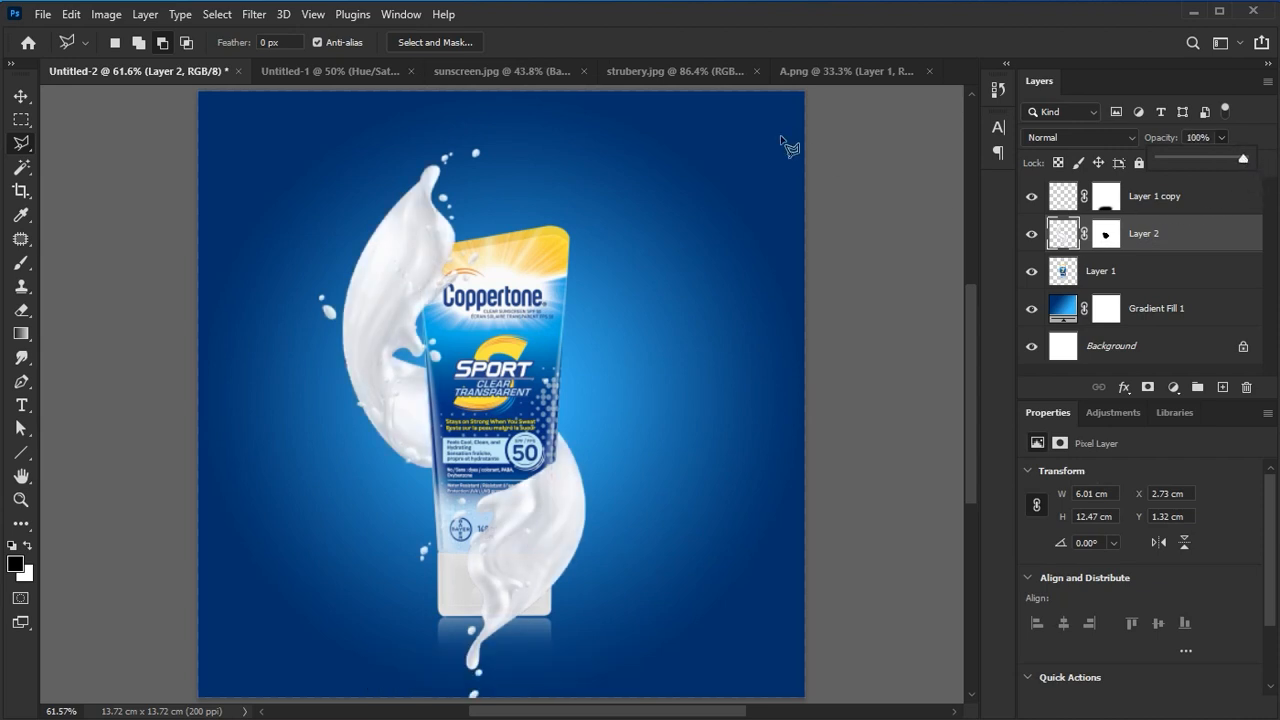
Select the strawberries and leaves in strubery.jpg with a rectangular Object Selection around the whole image
{"action": "left_click", "coordinate": [672, 70]}
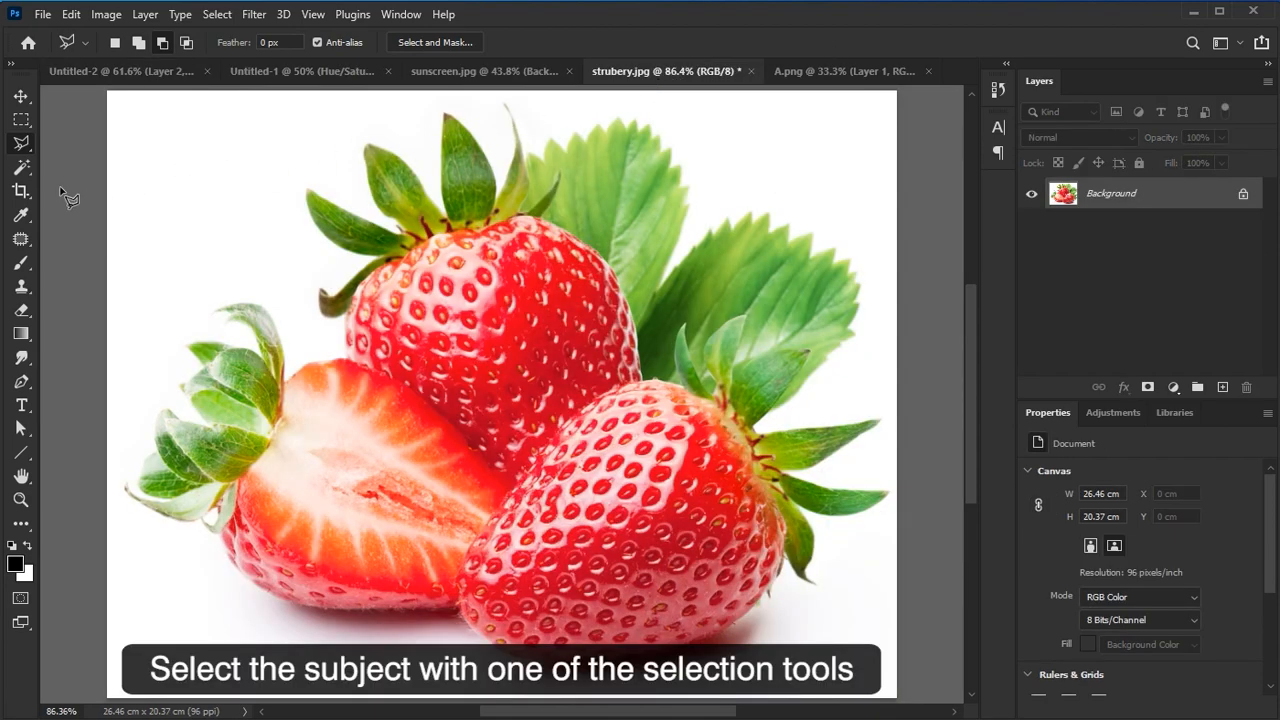
{"action": "right_click", "coordinate": [21, 144]}
{"action": "right_click", "coordinate": [22, 168]}
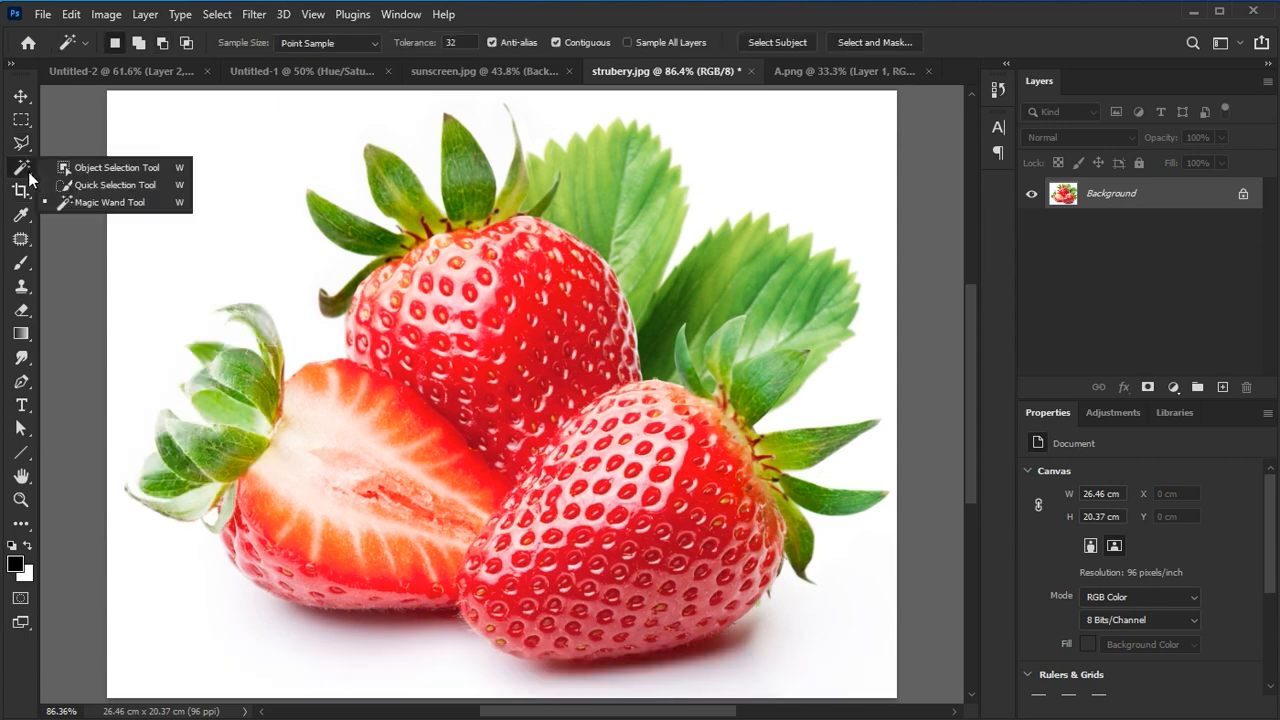
{"action": "left_click", "coordinate": [88, 170]}
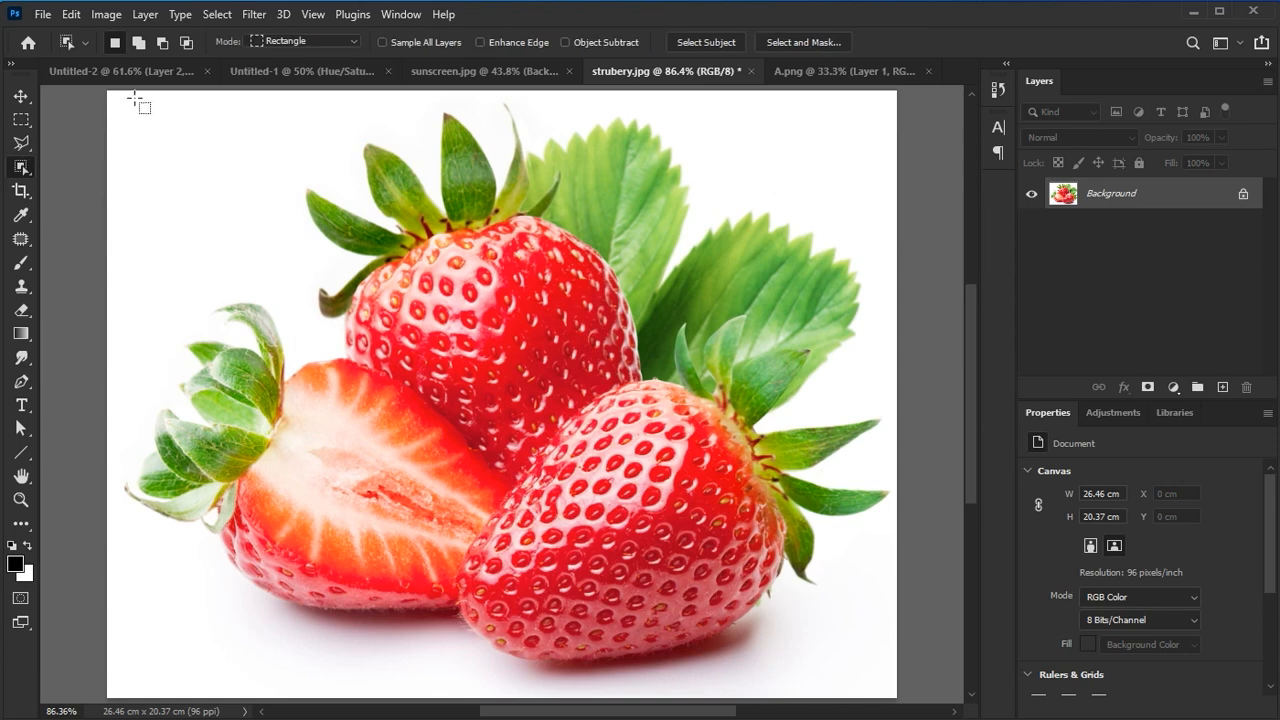
{"action": "left_click_drag", "start_coordinate": [108, 91], "coordinate": [916, 702]}
Copy the selected strawberries and paste them into the Untitled-2 composition
{"action": "key", "text": "ctrl+c"}
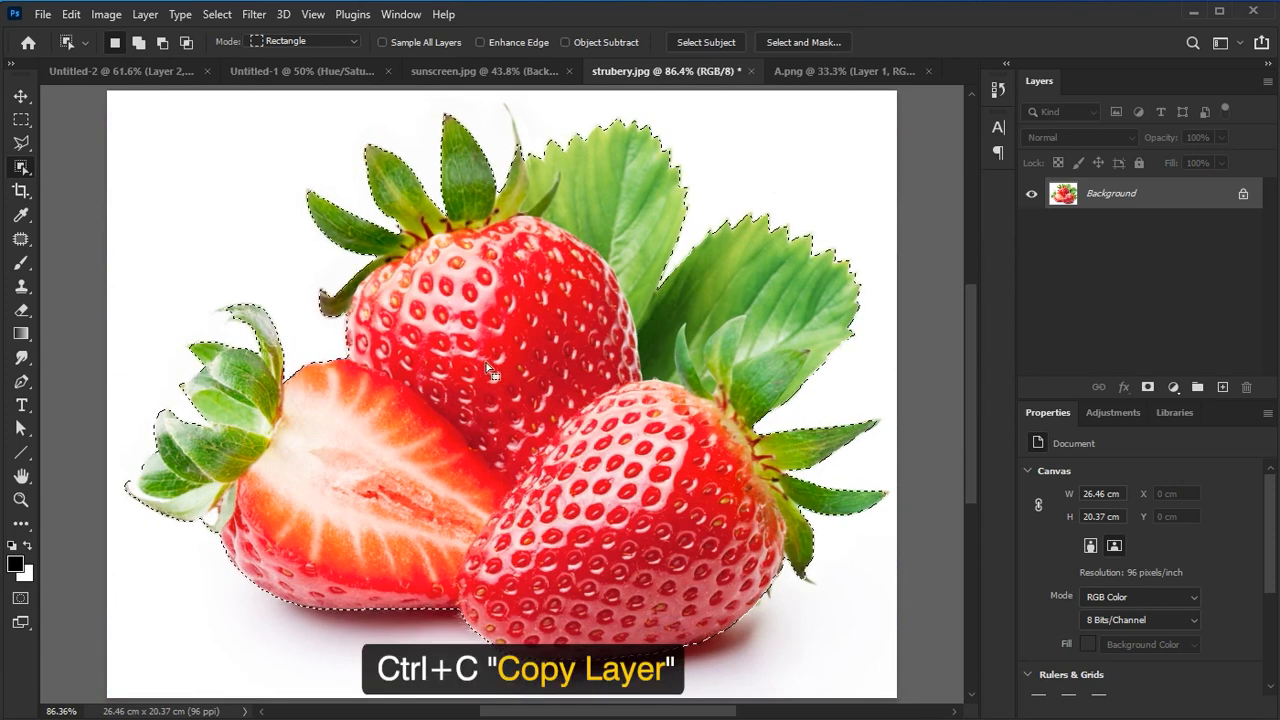
{"action": "left_click", "coordinate": [154, 74]}
{"action": "key", "text": "ctrl+v"}
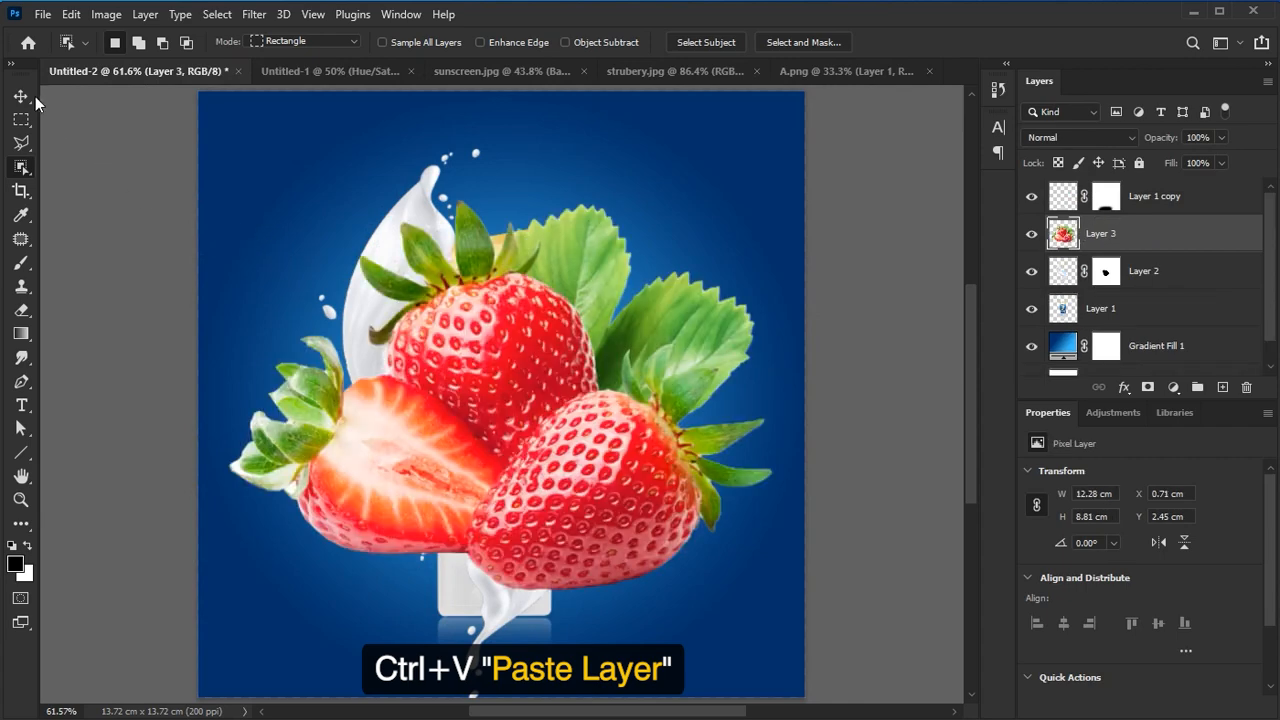
Scale the strawberries to about 36.72%, rotate them about -7.61°, and place them at the tube's lower left
{"action": "left_click", "coordinate": [21, 96]}
{"action": "key", "text": "ctrl+t"}
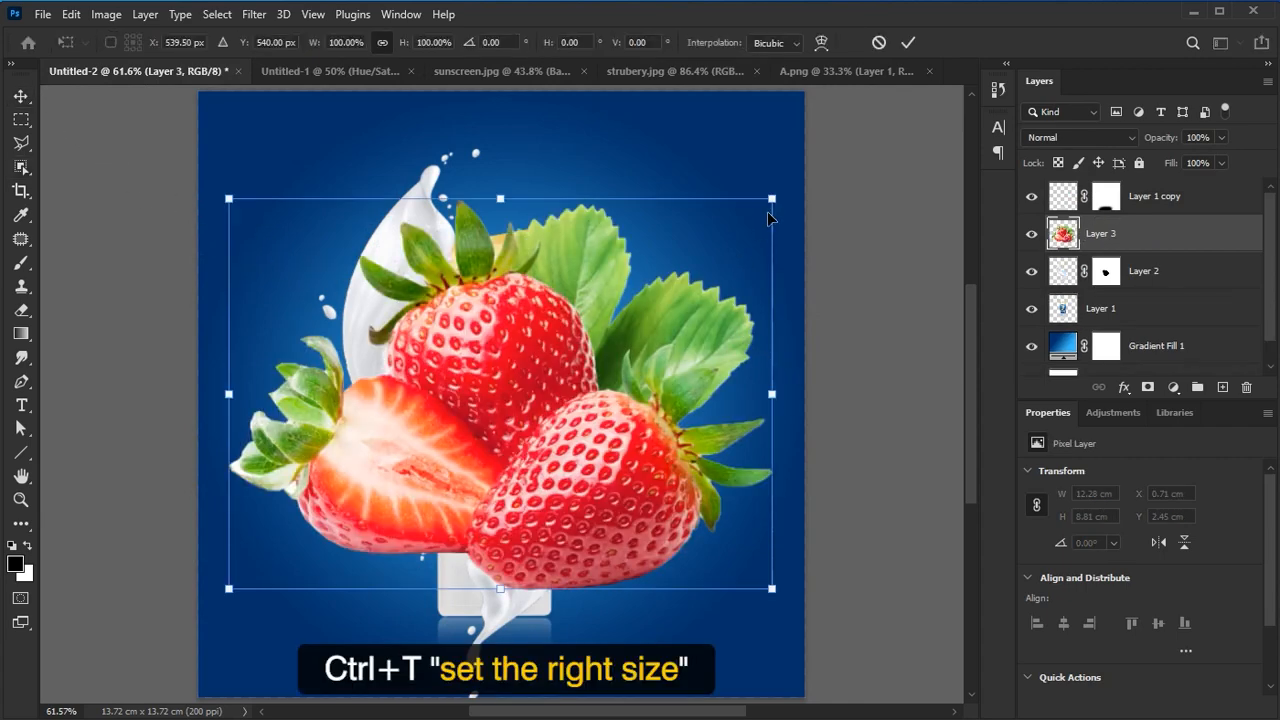
{"action": "left_click_drag", "start_coordinate": [769, 215], "coordinate": [505, 350]}
{"action": "left_click_drag", "start_coordinate": [560, 440], "coordinate": [563, 404]}
{"action": "left_click_drag", "start_coordinate": [508, 368], "coordinate": [449, 465]}
{"action": "left_click_drag", "start_coordinate": [436, 532], "coordinate": [383, 552]}
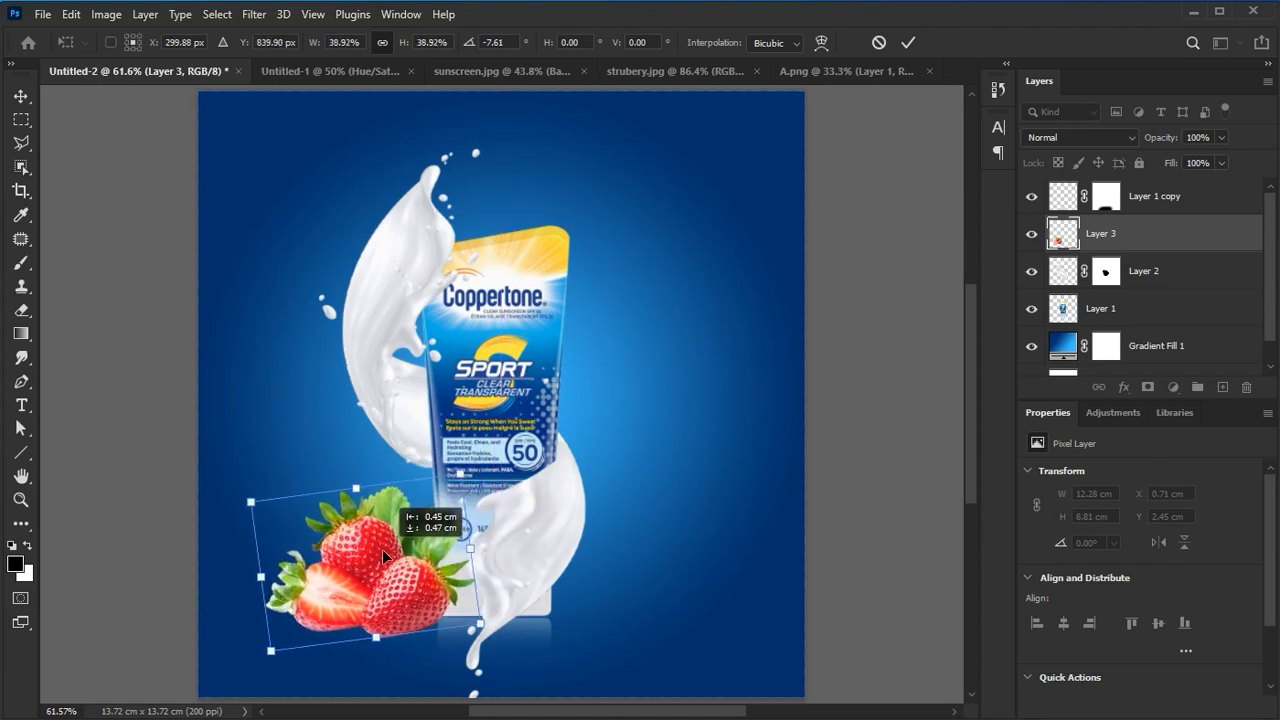
{"action": "left_click_drag", "start_coordinate": [251, 501], "coordinate": [265, 500]}
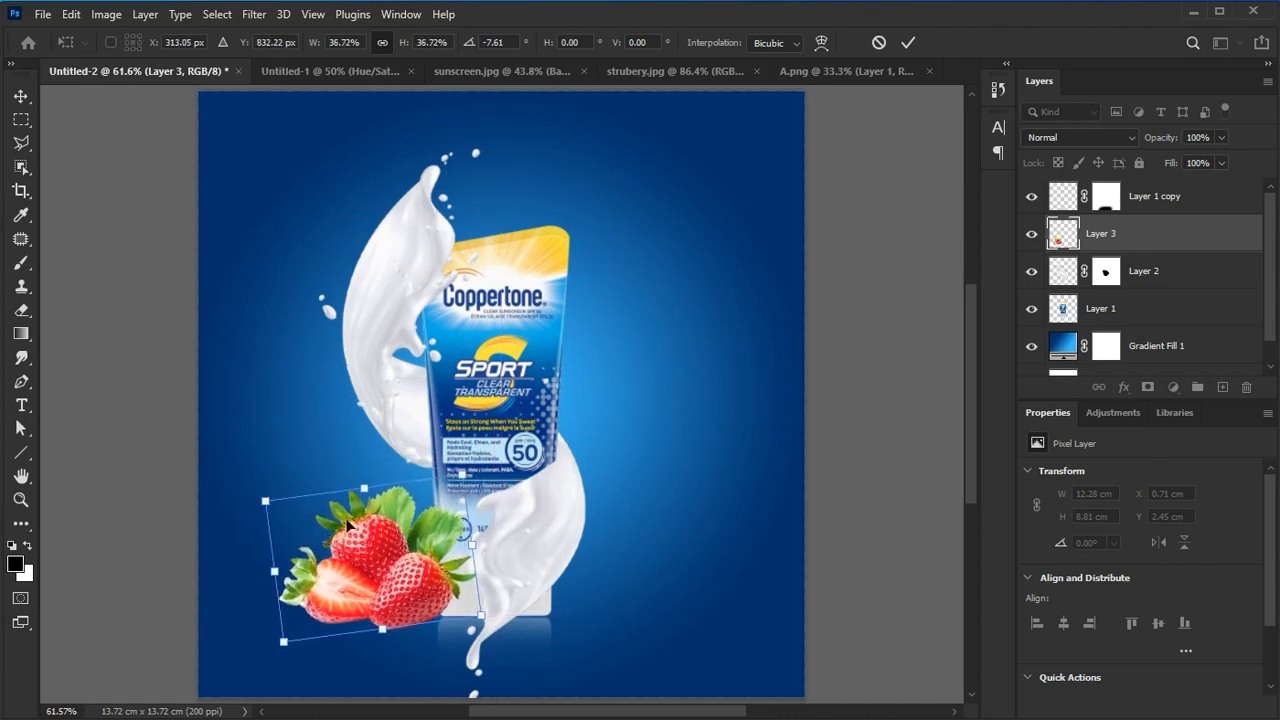
{"action": "key", "text": "Return"}
Shrink the strawberries to about 93.30%, rotate them about -2.92°, and nudge them against the tube's lower left edge
{"action": "key", "text": "ctrl+t"}
{"action": "left_click_drag", "start_coordinate": [476, 485], "coordinate": [503, 515]}
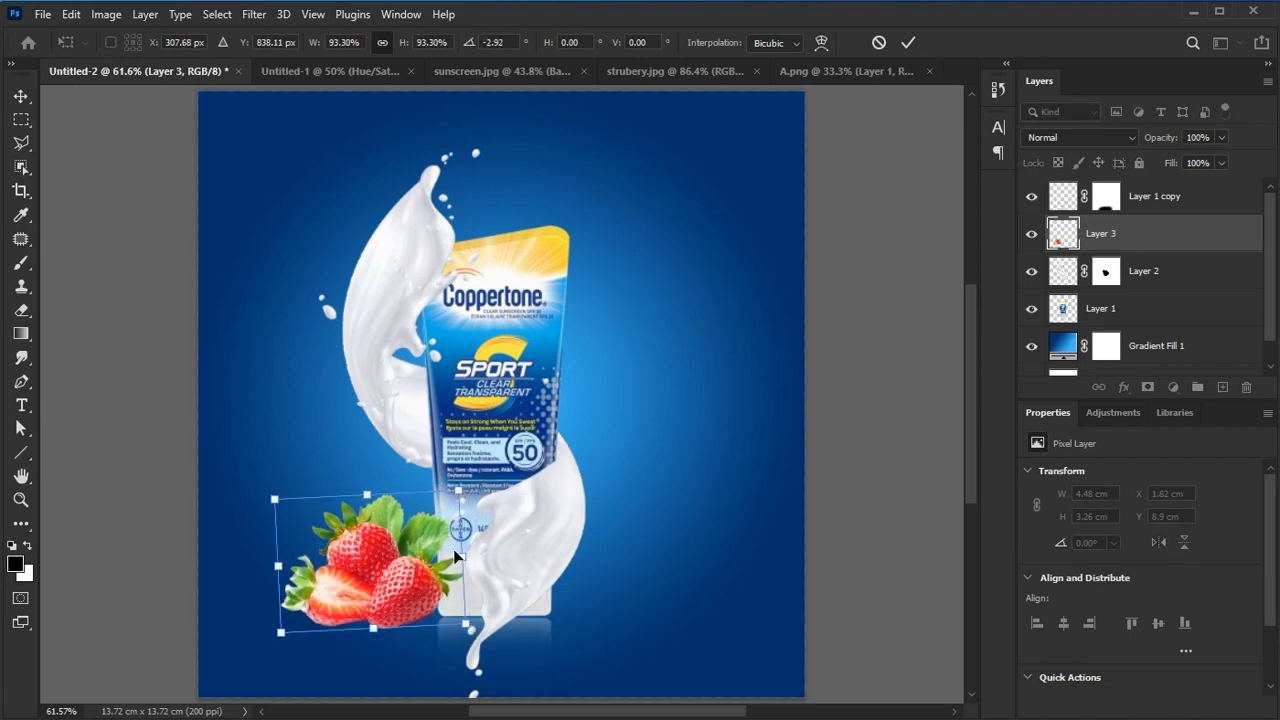
{"action": "left_click_drag", "start_coordinate": [454, 556], "coordinate": [459, 548]}
{"action": "key", "text": "Down"}
{"action": "key", "text": "Right"}
{"action": "key", "text": "Right"}
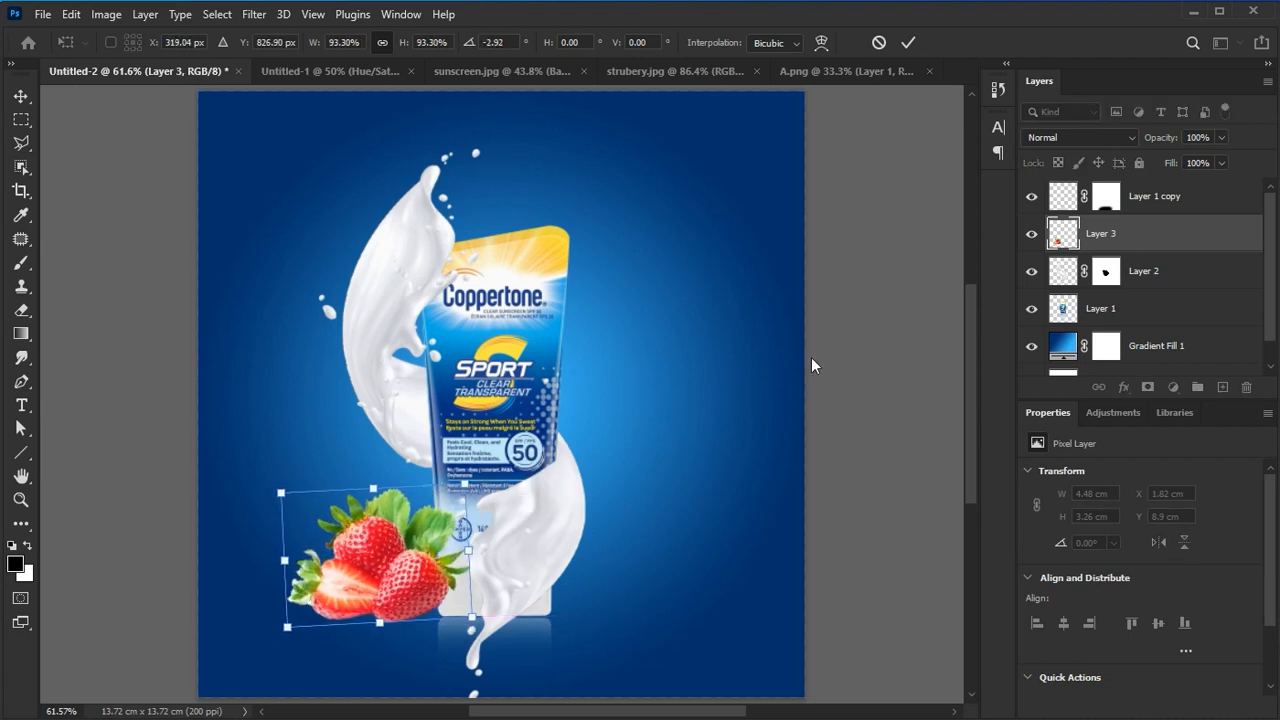
{"action": "left_click", "coordinate": [909, 44]}
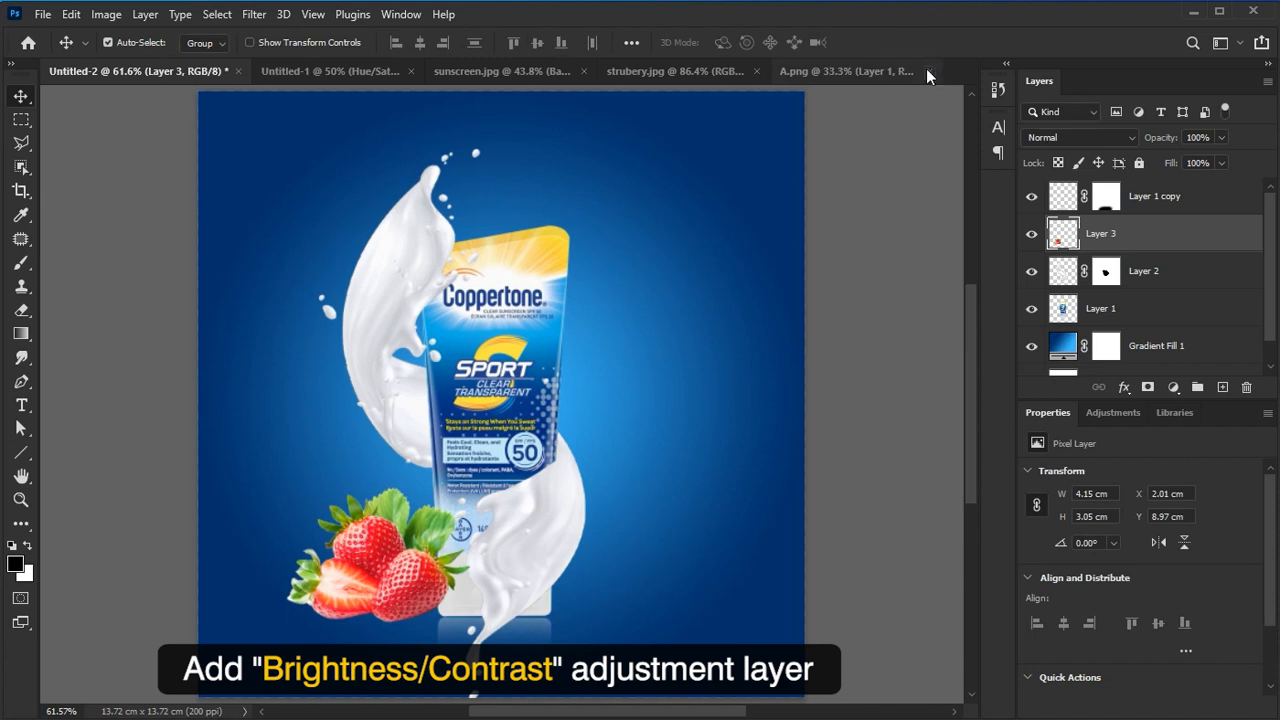
Add a Brightness/Contrast adjustment layer clipped to the strawberries layer, with brightness -59 and contrast 48
{"action": "left_click", "coordinate": [1174, 387]}
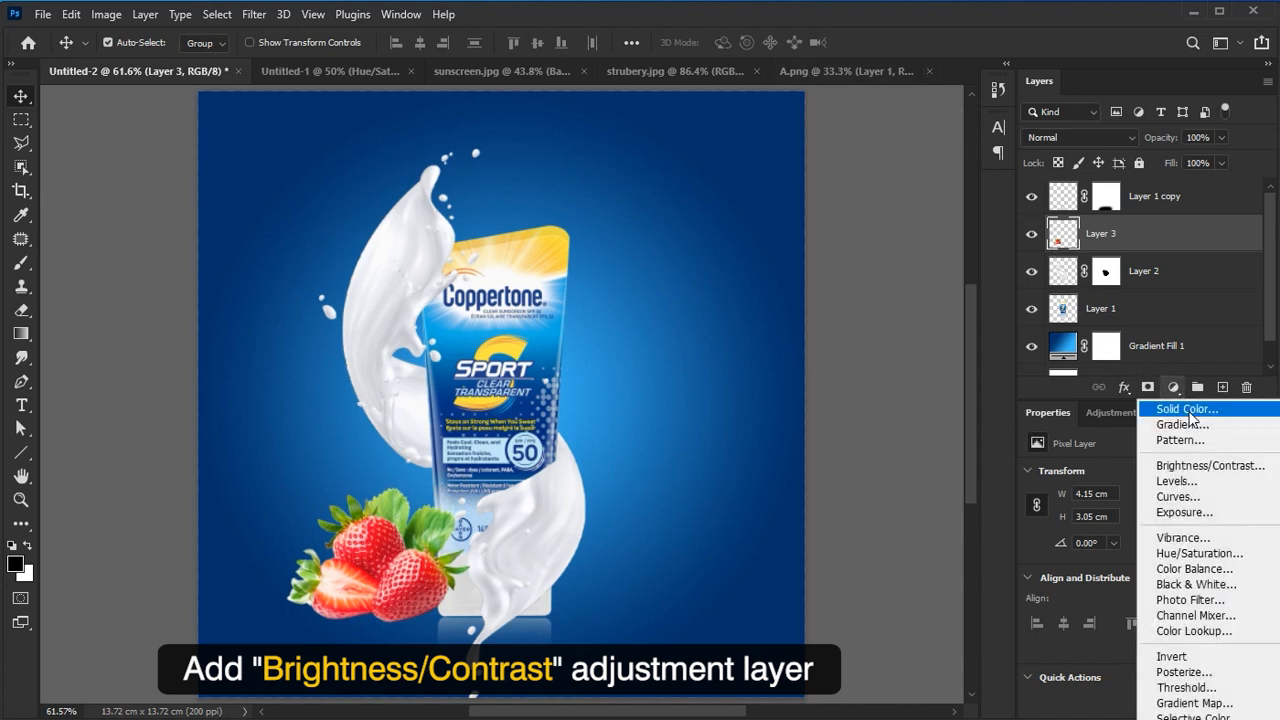
{"action": "left_click", "coordinate": [1196, 466]}
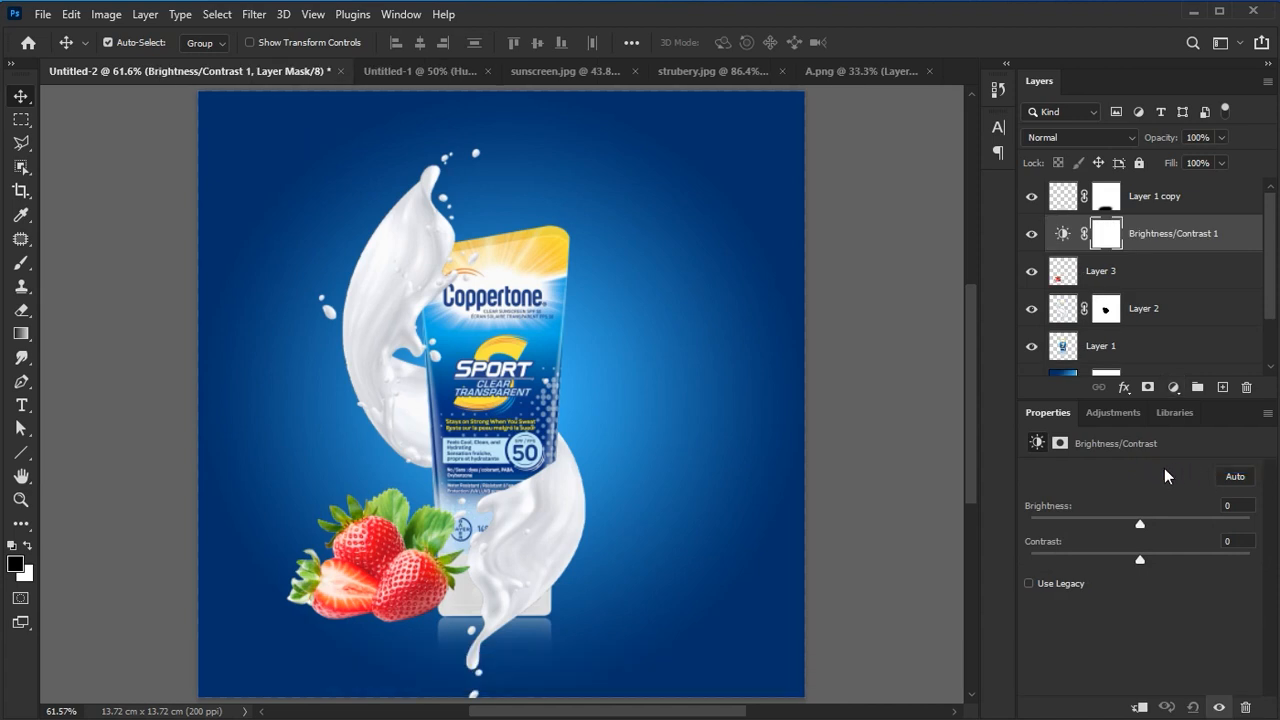
{"action": "left_click_drag", "start_coordinate": [1140, 522], "coordinate": [1125, 528]}
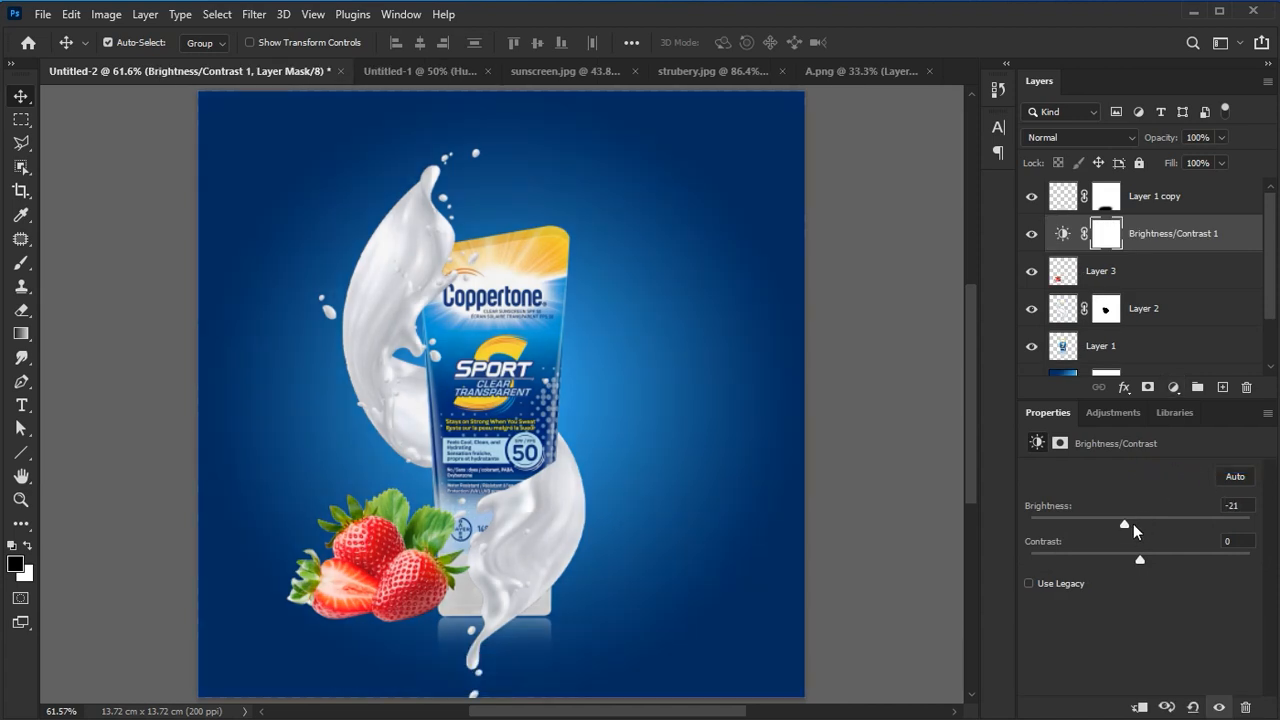
{"action": "left_click", "coordinate": [1141, 708]}
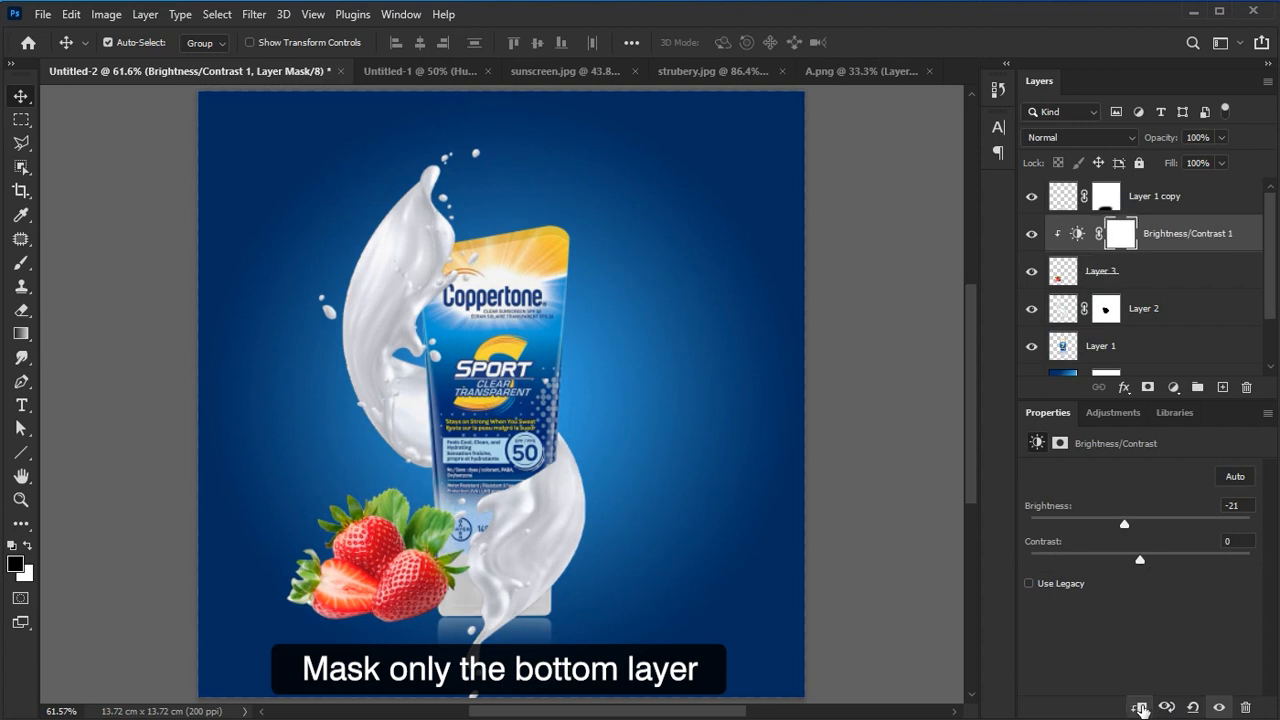
{"action": "left_click_drag", "start_coordinate": [1124, 523], "coordinate": [1208, 556]}
{"action": "mouse_move", "coordinate": [1116, 524]}
{"action": "left_mouse_down"}
{"action": "mouse_move", "coordinate": [1086, 524]}
{"action": "mouse_move", "coordinate": [1097, 524]}
{"action": "left_mouse_up"}
{"action": "left_click_drag", "start_coordinate": [1187, 558], "coordinate": [1193, 560]}
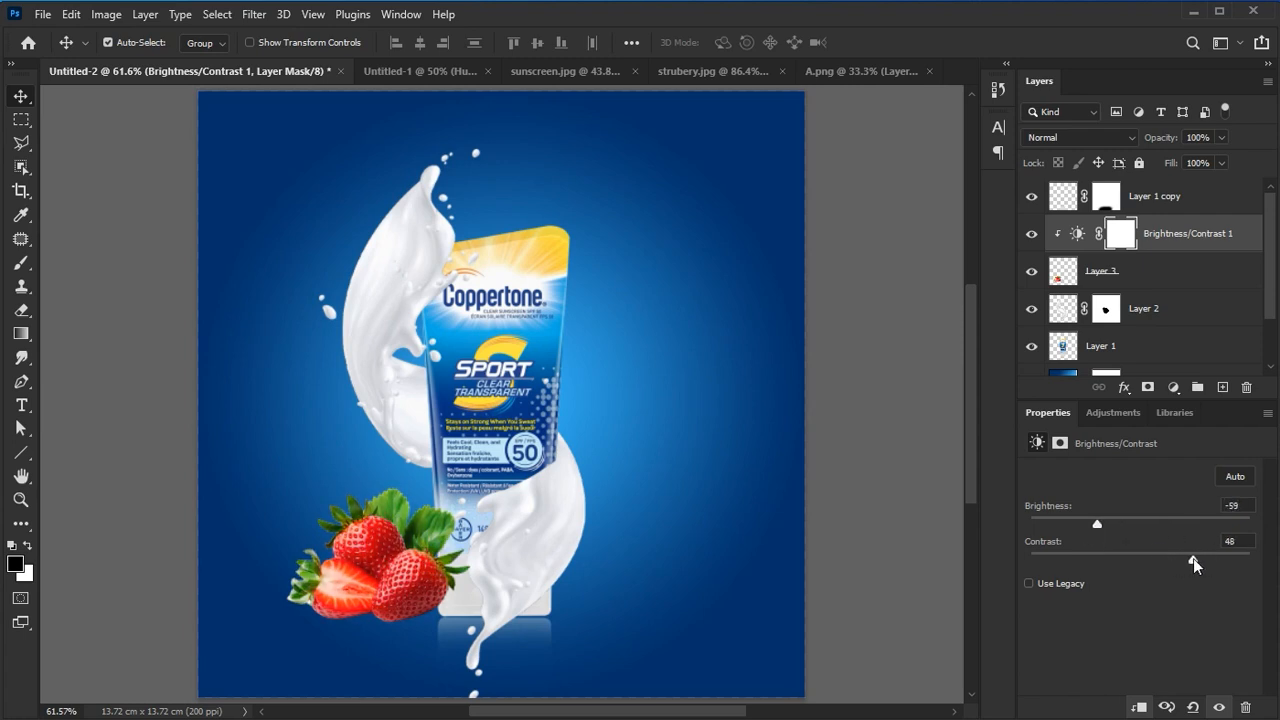
{"action": "left_click", "coordinate": [838, 380]}
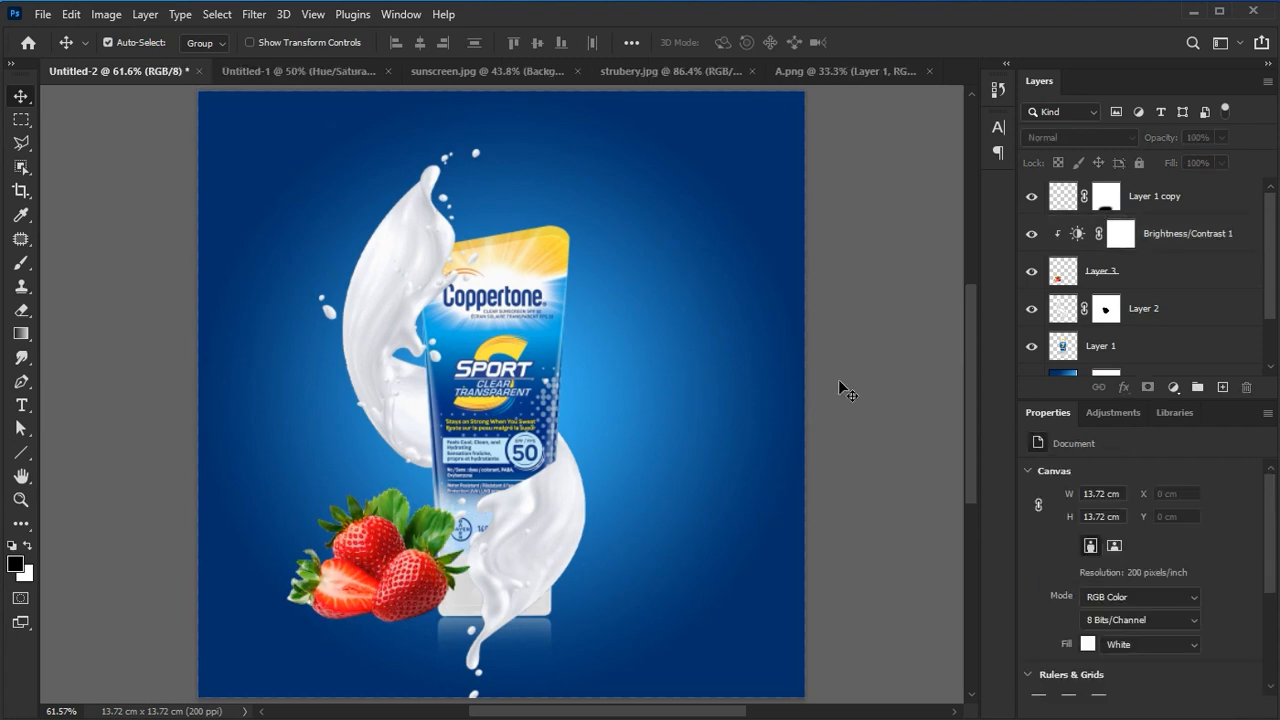
Duplicate the strawberries layer (Layer 3) and flip the copy vertically
{"action": "left_click", "coordinate": [1143, 279]}
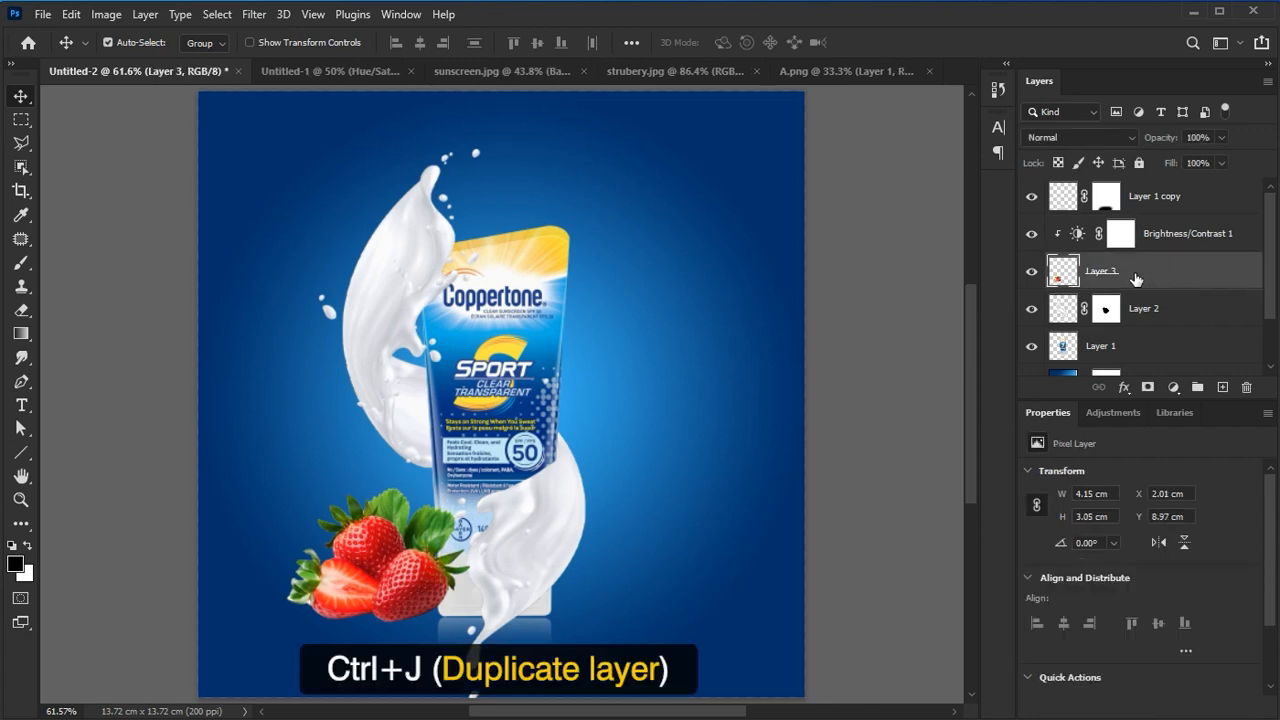
{"action": "key", "text": "ctrl+j"}
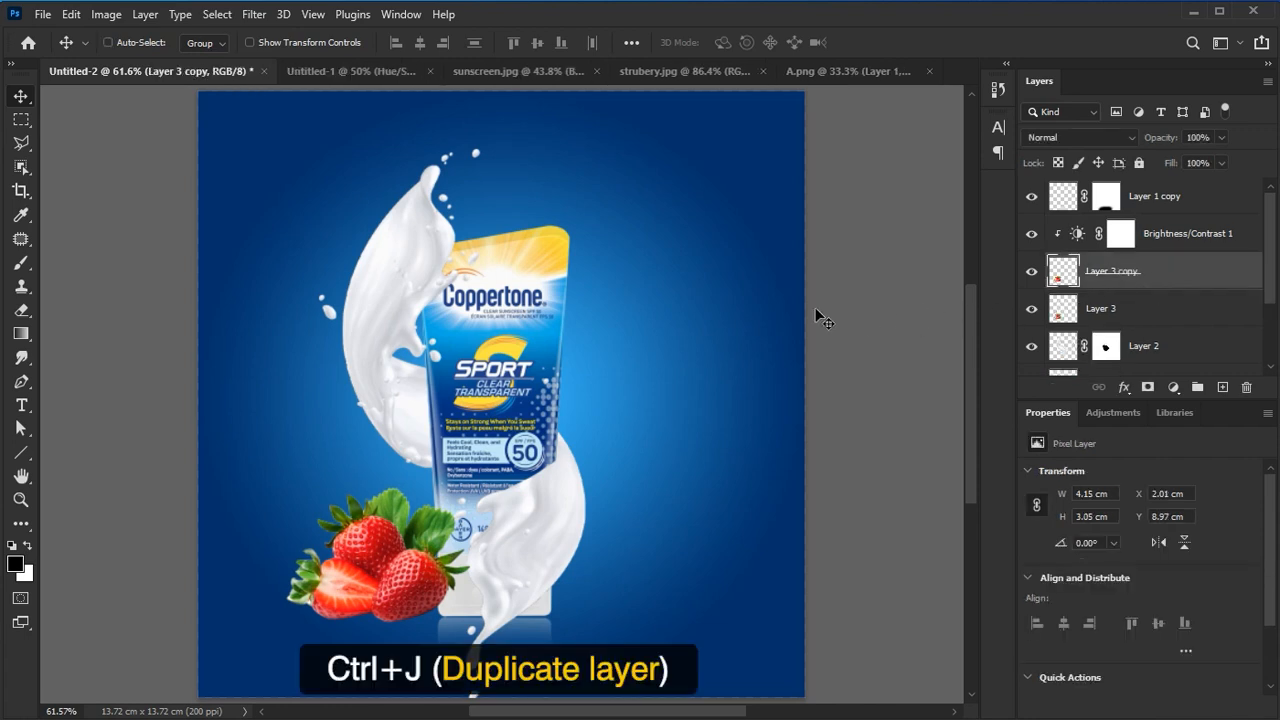
{"action": "left_click_drag", "start_coordinate": [414, 590], "coordinate": [415, 606]}
{"action": "key", "text": "ctrl+t"}
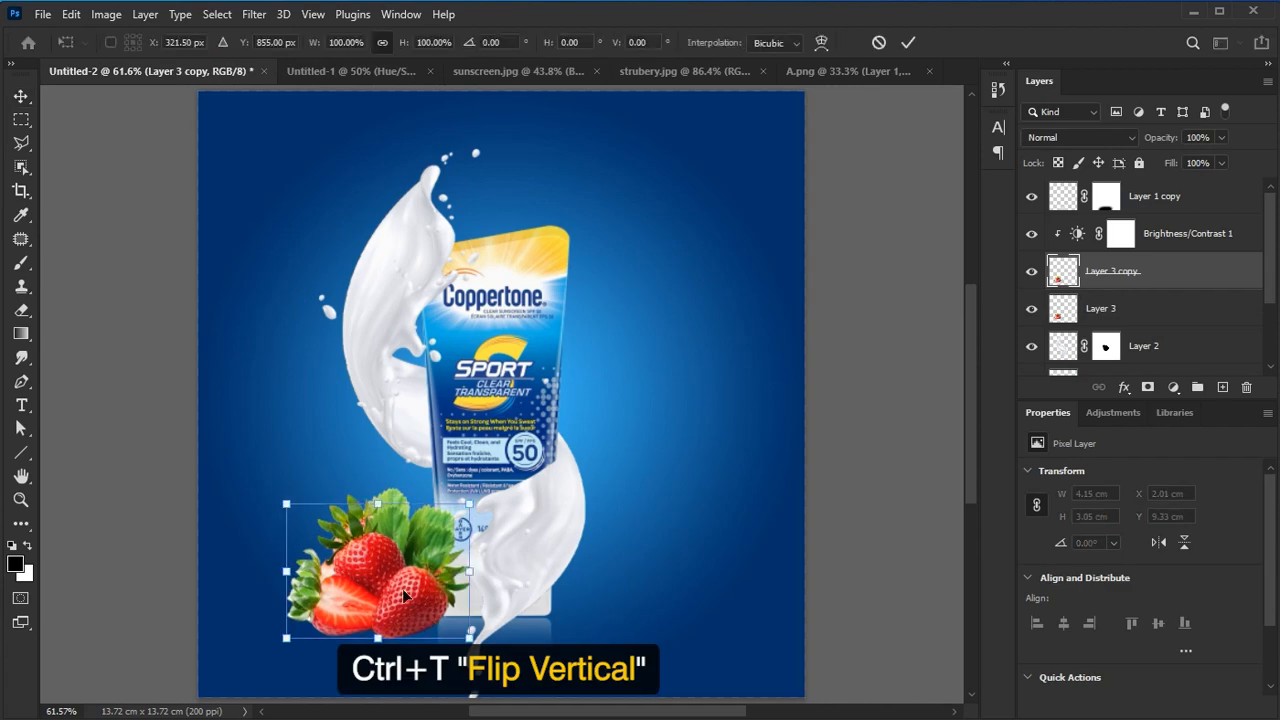
{"action": "right_click", "coordinate": [387, 509]}
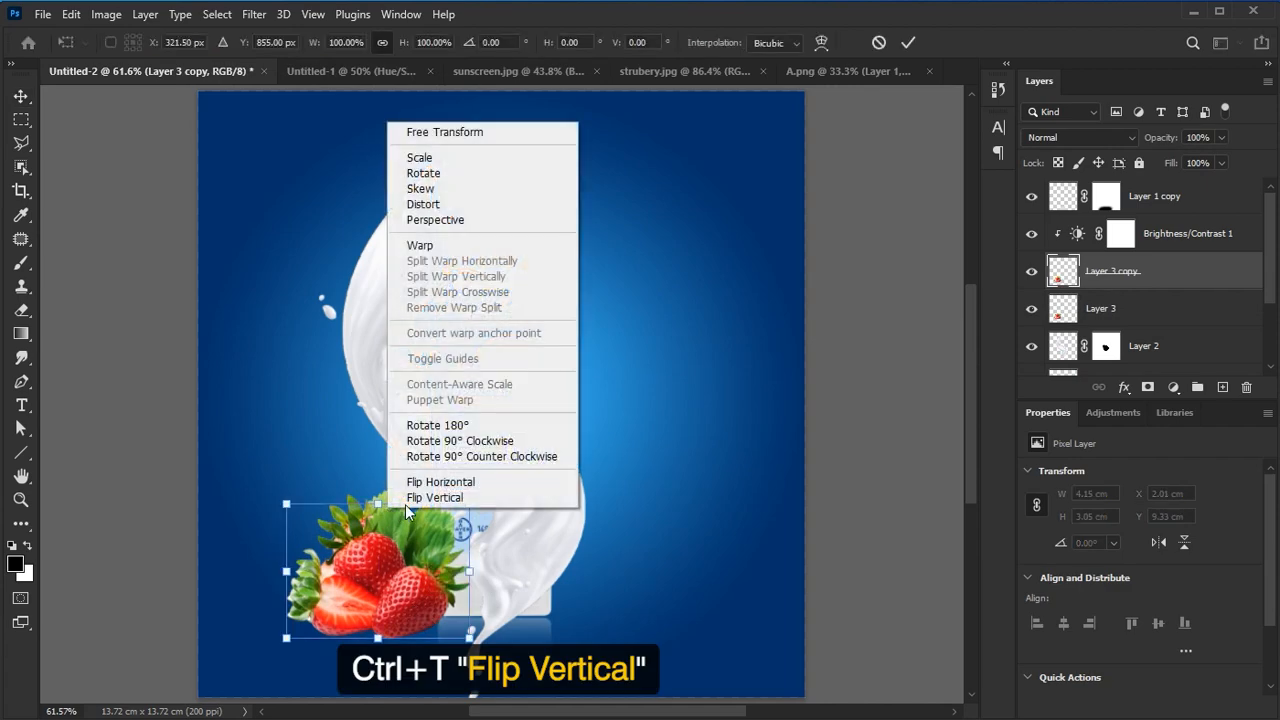
{"action": "left_click", "coordinate": [415, 497]}
Place the flipped strawberries directly beneath the originals so their bases meet as a reflection, and apply the transform
{"action": "left_click_drag", "start_coordinate": [370, 541], "coordinate": [368, 653]}
{"action": "key", "text": "Right"}
{"action": "key", "text": "Right"}
{"action": "key", "text": "Right"}
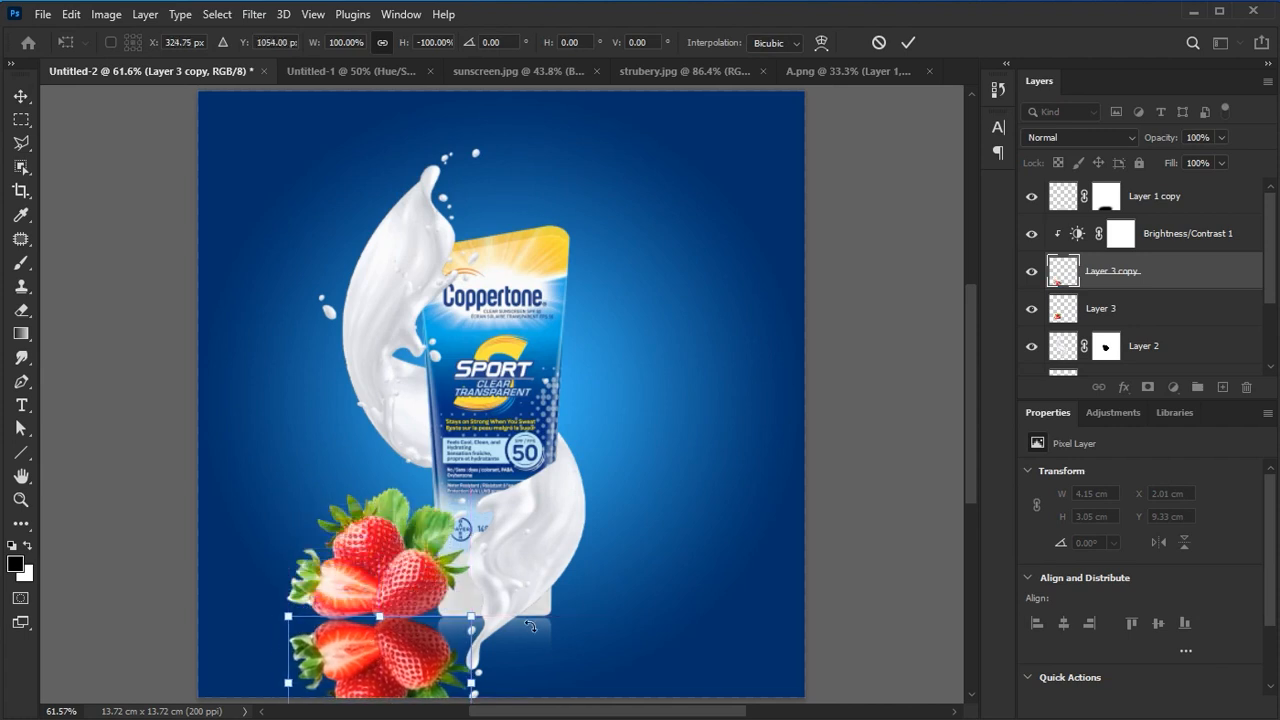
{"action": "key", "text": "Up"}
{"action": "key", "text": "Left"}
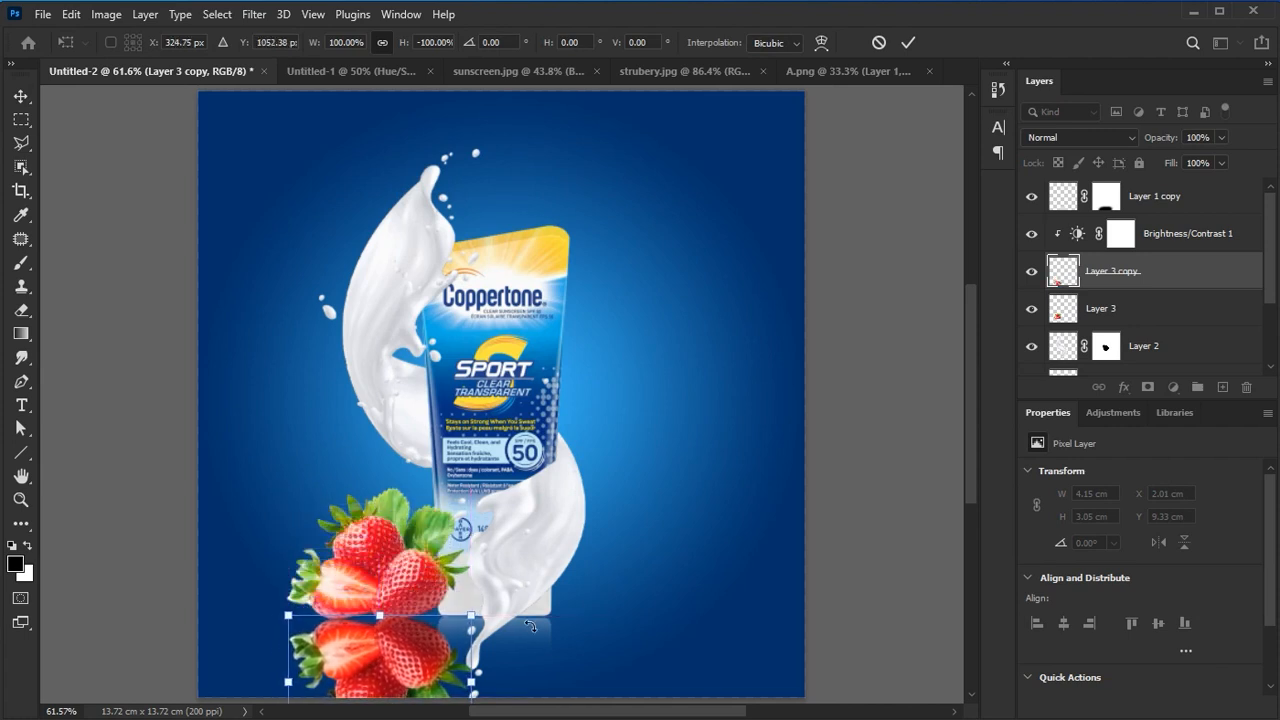
{"action": "left_click", "coordinate": [901, 46]}
Lower the strawberry reflection's opacity to 49% and fade its lower part on a layer mask with a soft black 200 px brush
{"action": "left_click", "coordinate": [1221, 137]}
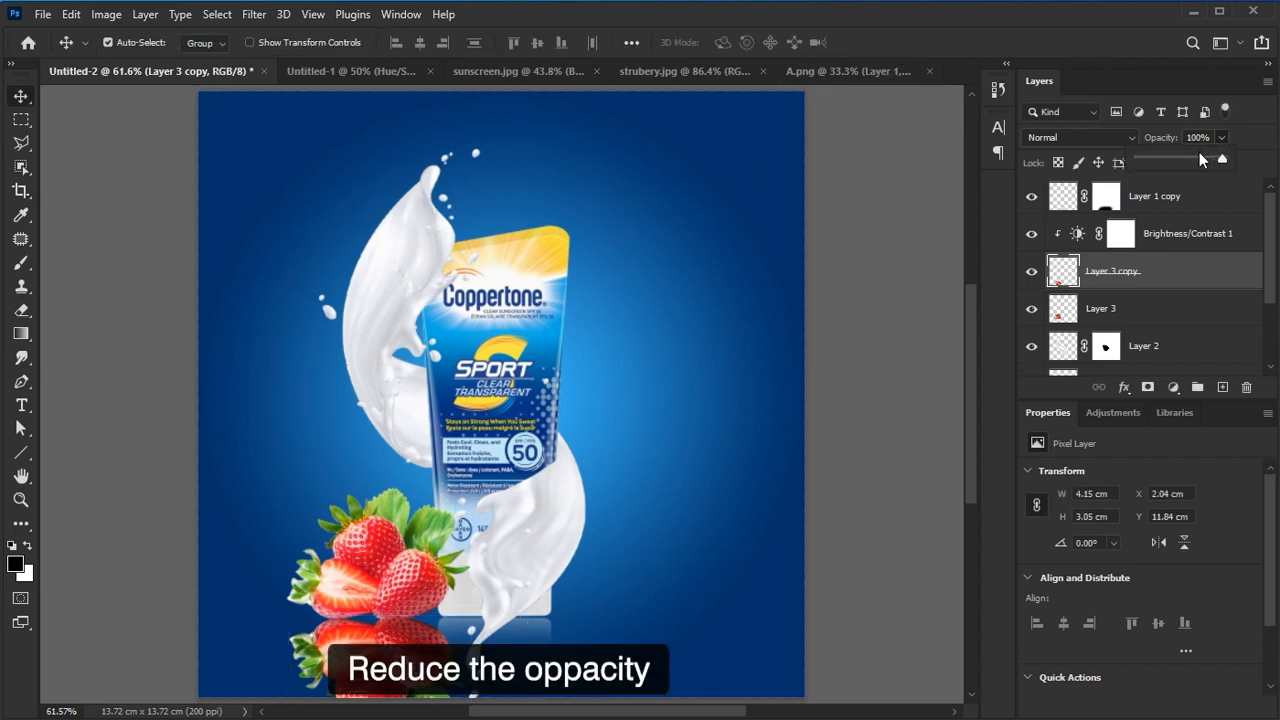
{"action": "left_click_drag", "start_coordinate": [1199, 152], "coordinate": [1183, 158]}
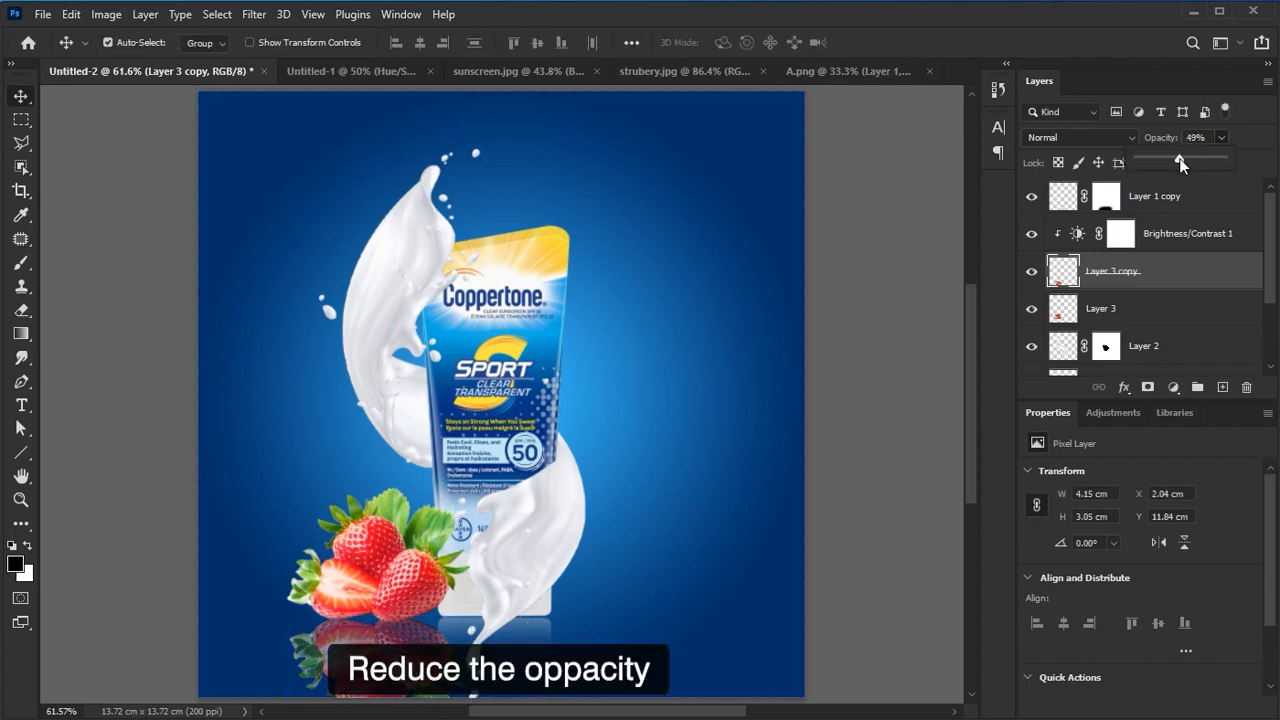
{"action": "left_click", "coordinate": [1147, 387]}
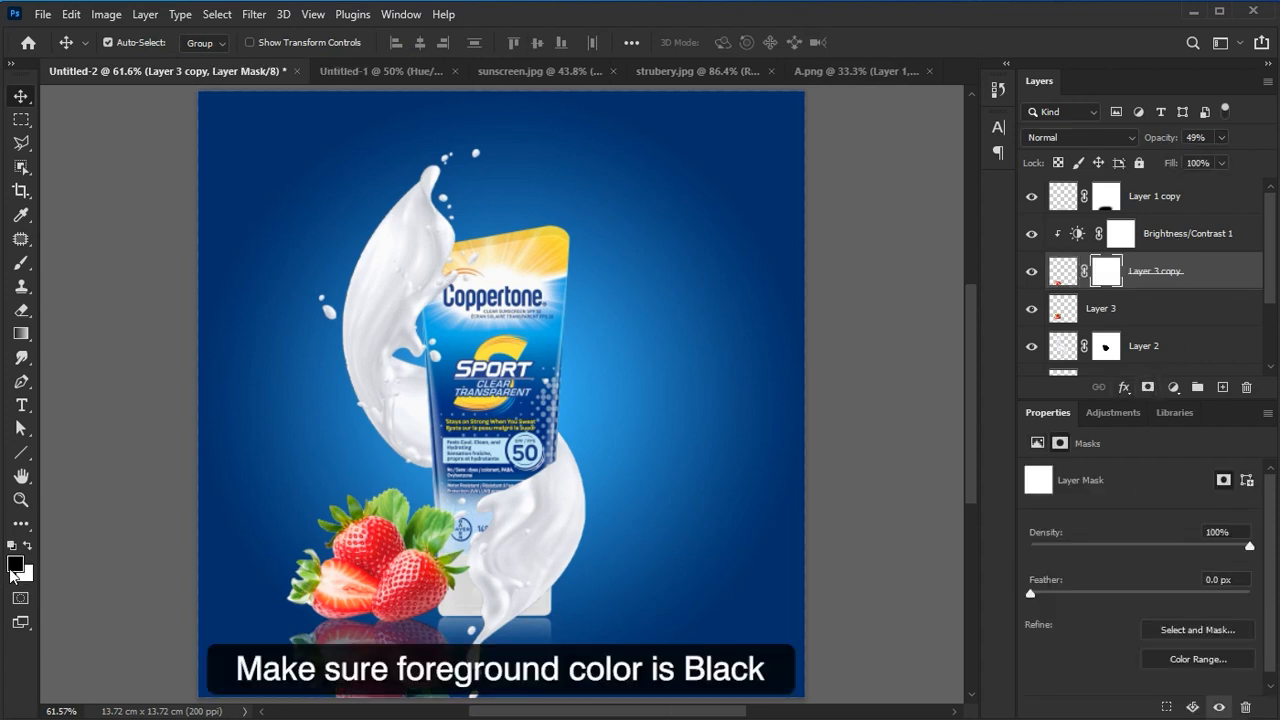
{"action": "left_click", "coordinate": [21, 263]}
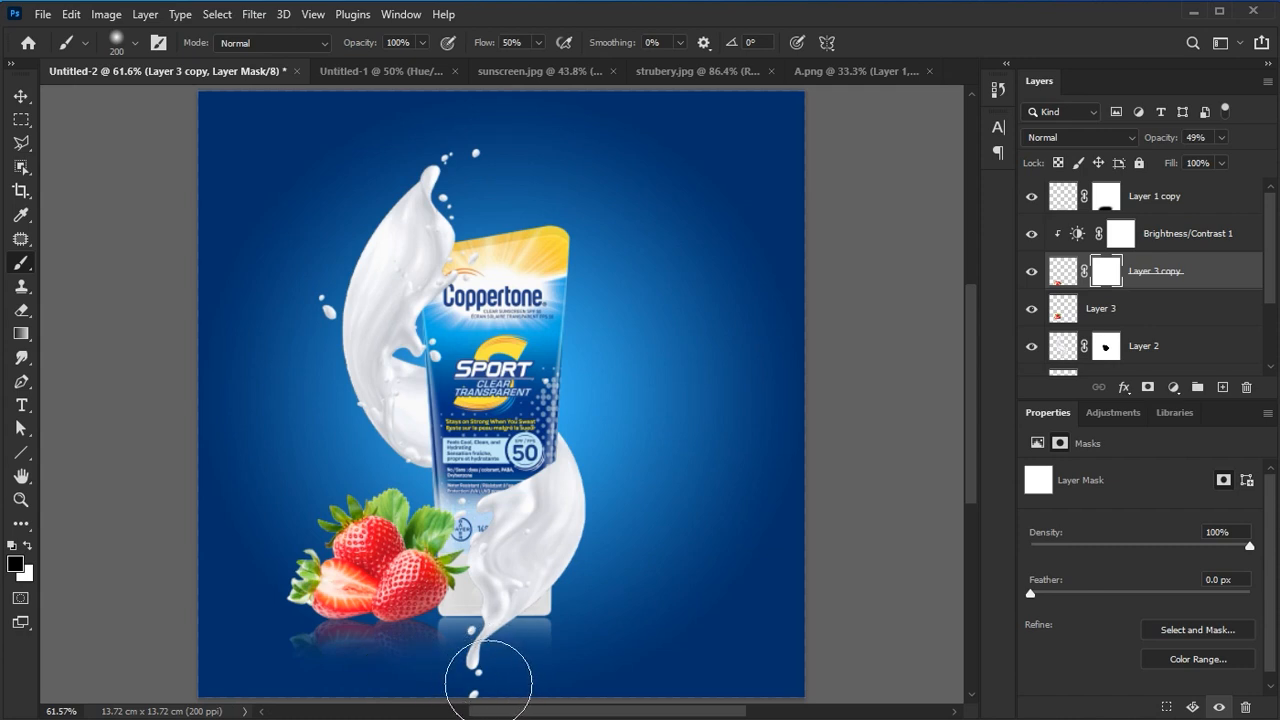
{"action": "mouse_move", "coordinate": [476, 675]}
{"action": "left_mouse_down"}
{"action": "mouse_move", "coordinate": [474, 657]}
{"action": "mouse_move", "coordinate": [510, 673]}
{"action": "left_mouse_up"}
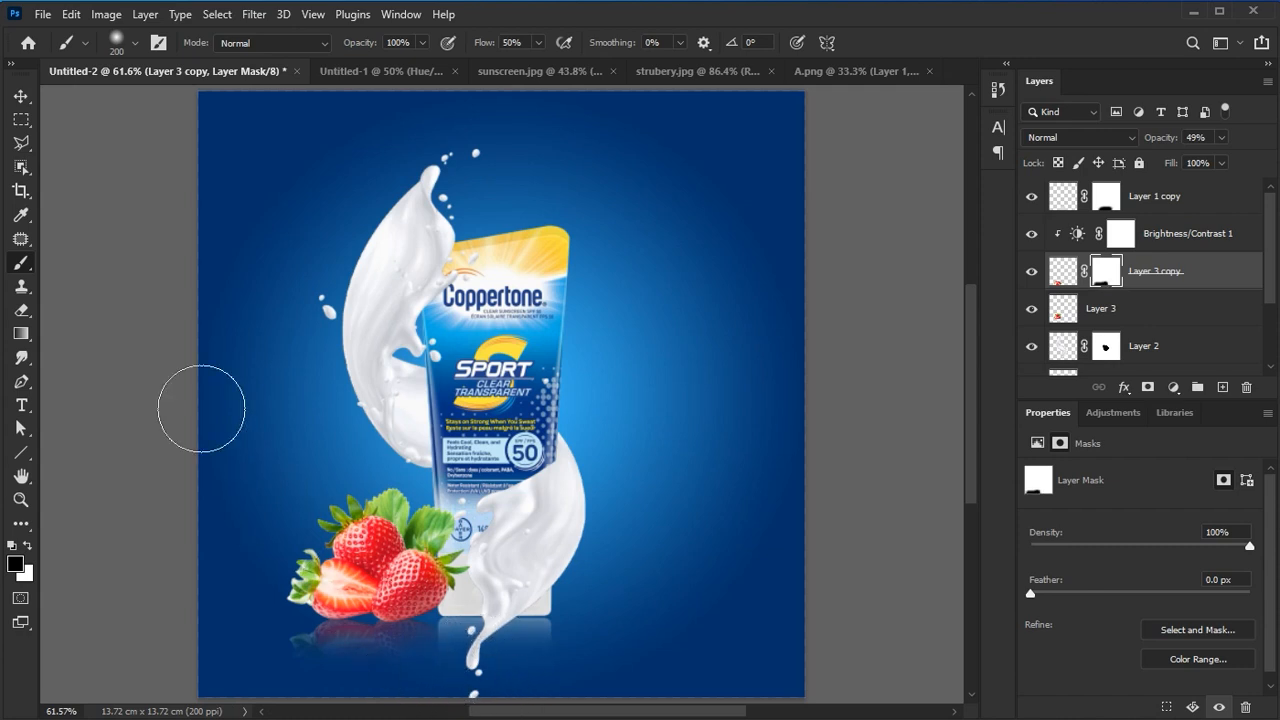
{"action": "left_click", "coordinate": [24, 98]}
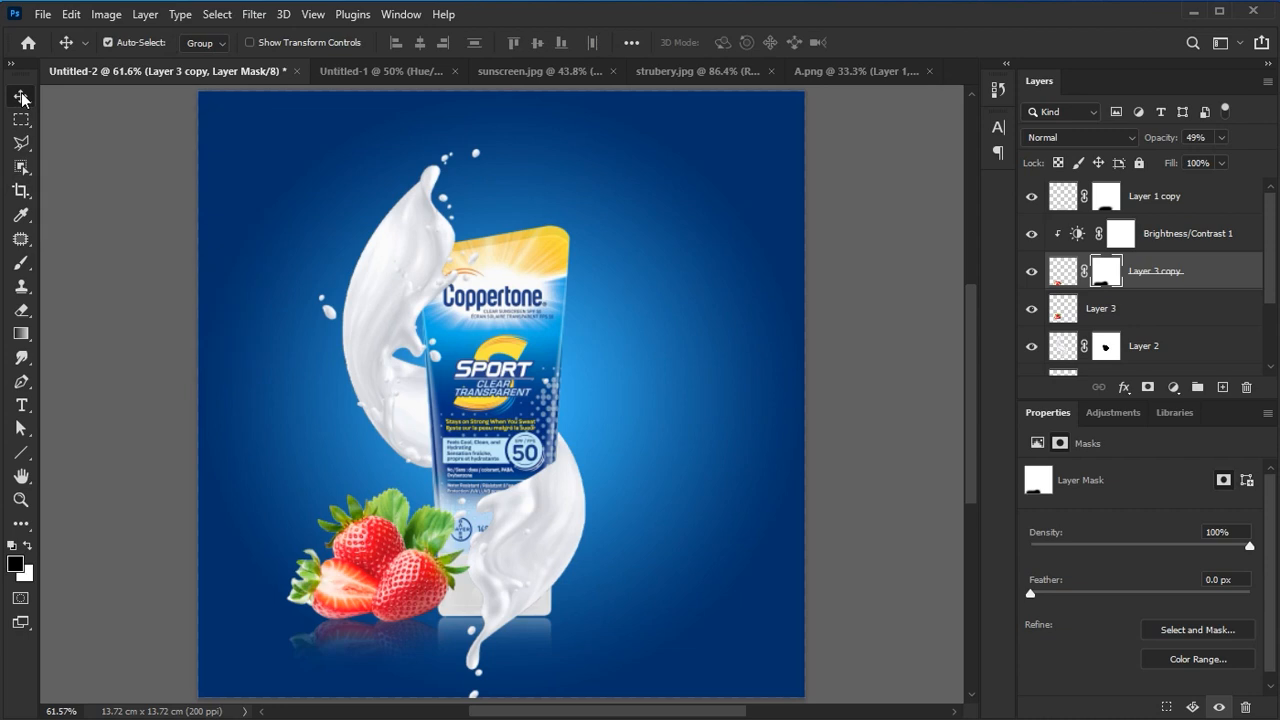
Duplicate the cream splash layer (Layer 2) and apply a Gaussian Blur with a 5 px radius to the copy
{"action": "right_click", "coordinate": [388, 250]}
{"action": "left_click", "coordinate": [405, 254]}
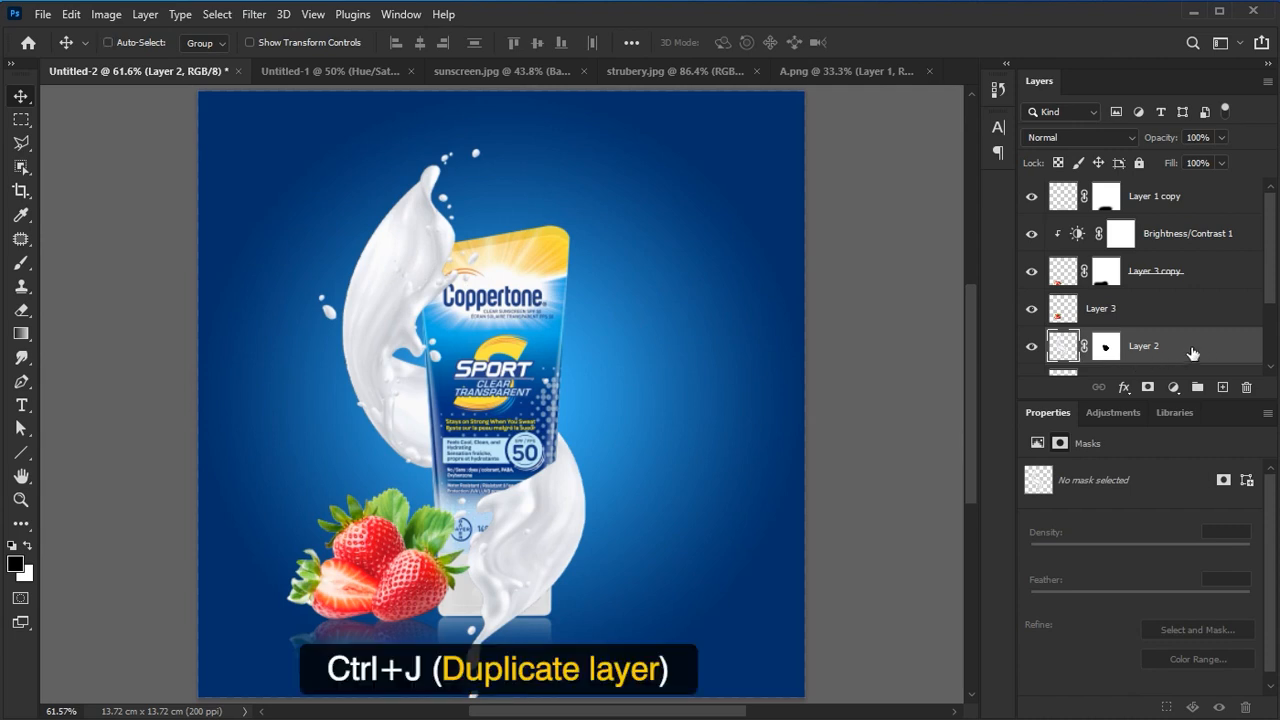
{"action": "key", "text": "ctrl+j"}
{"action": "scroll", "coordinate": [1272, 367], "scroll_direction": "down", "scroll_amount": 1}
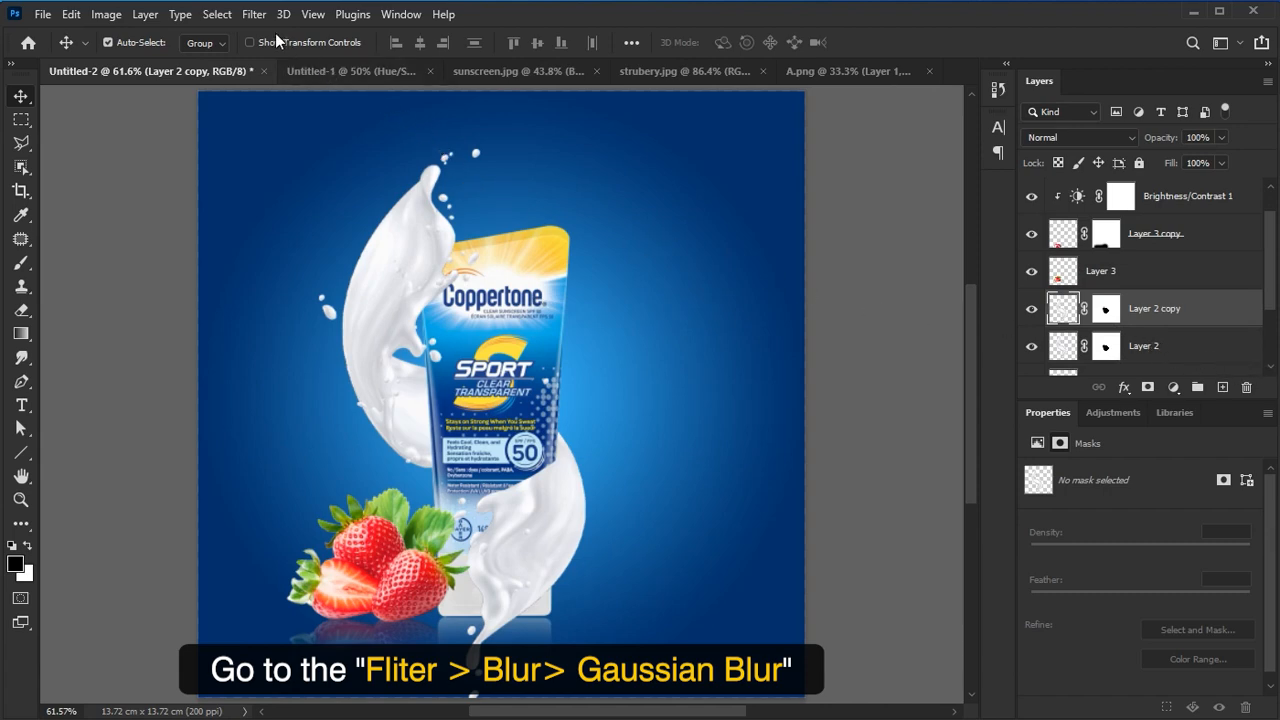
{"action": "left_click", "coordinate": [254, 14]}
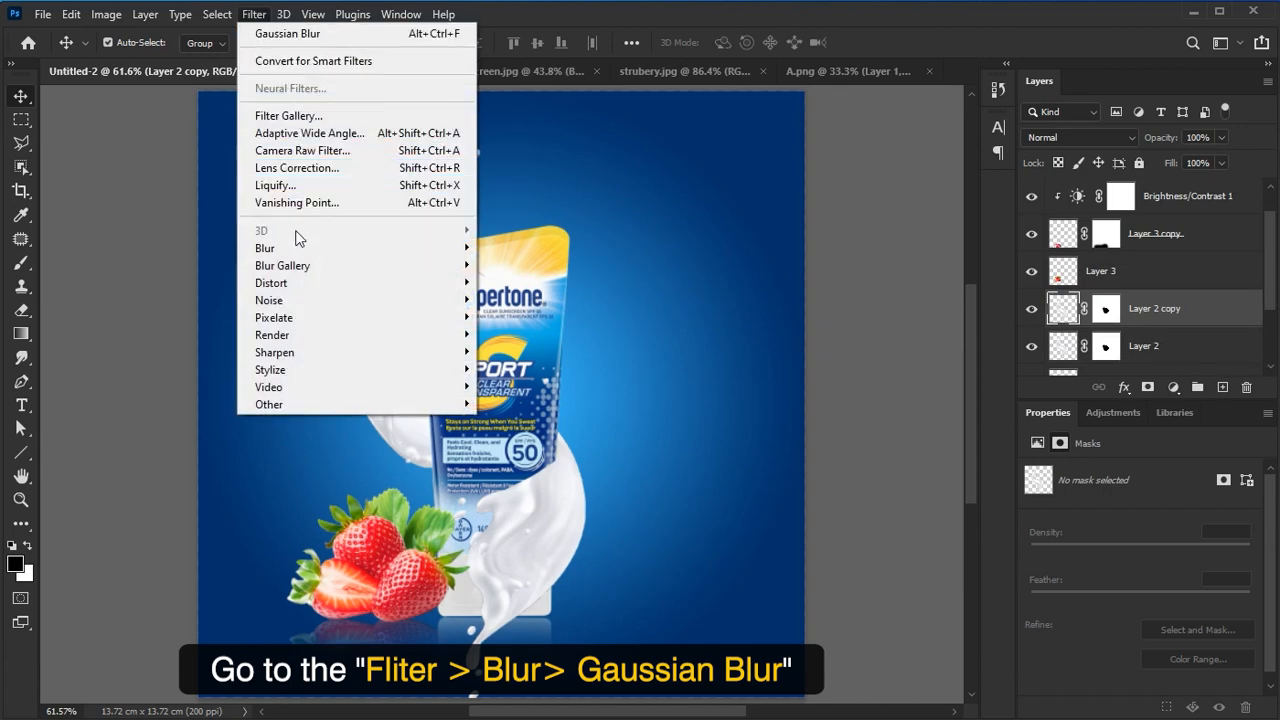
{"action": "mouse_move", "coordinate": [300, 252]}
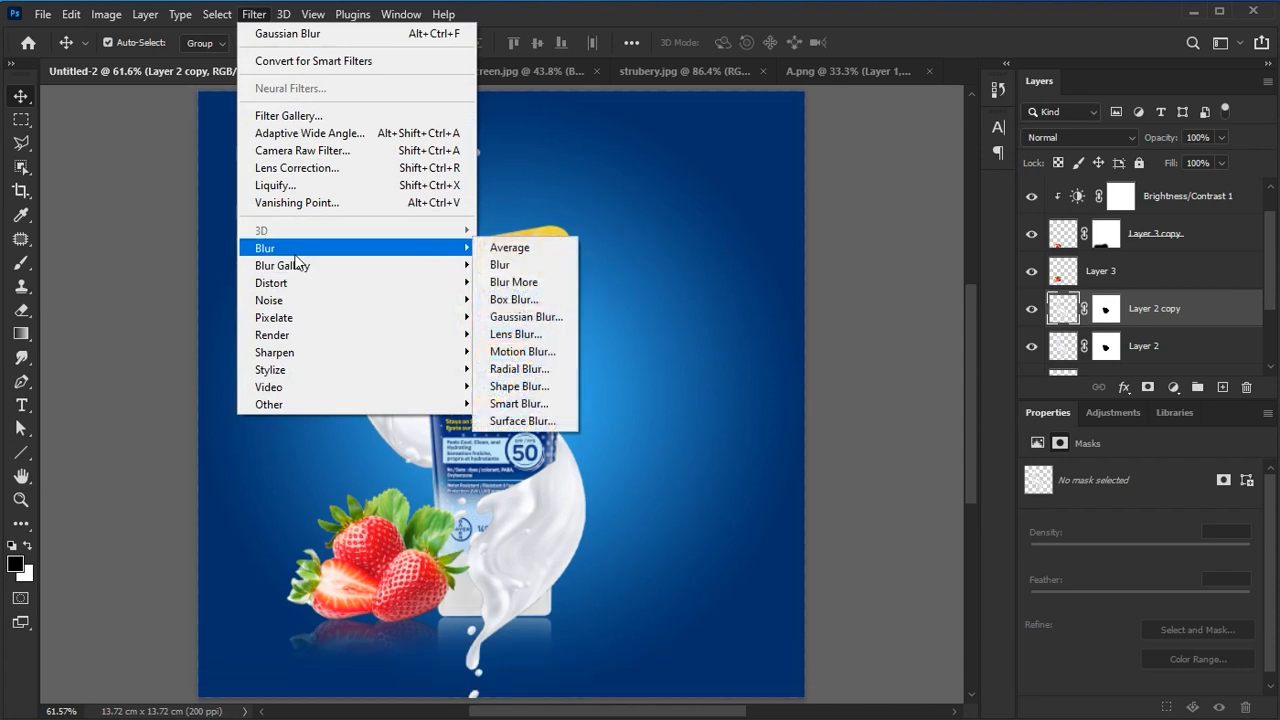
{"action": "left_click", "coordinate": [540, 317]}
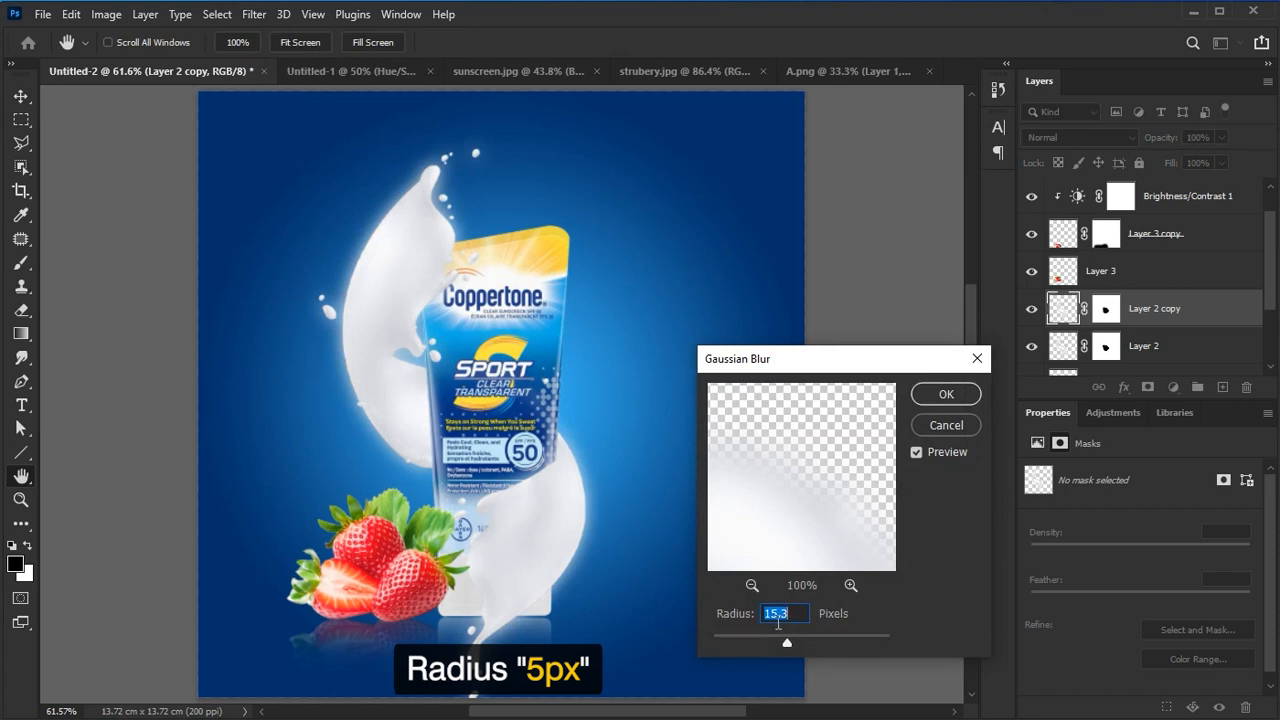
{"action": "type", "text": "5"}
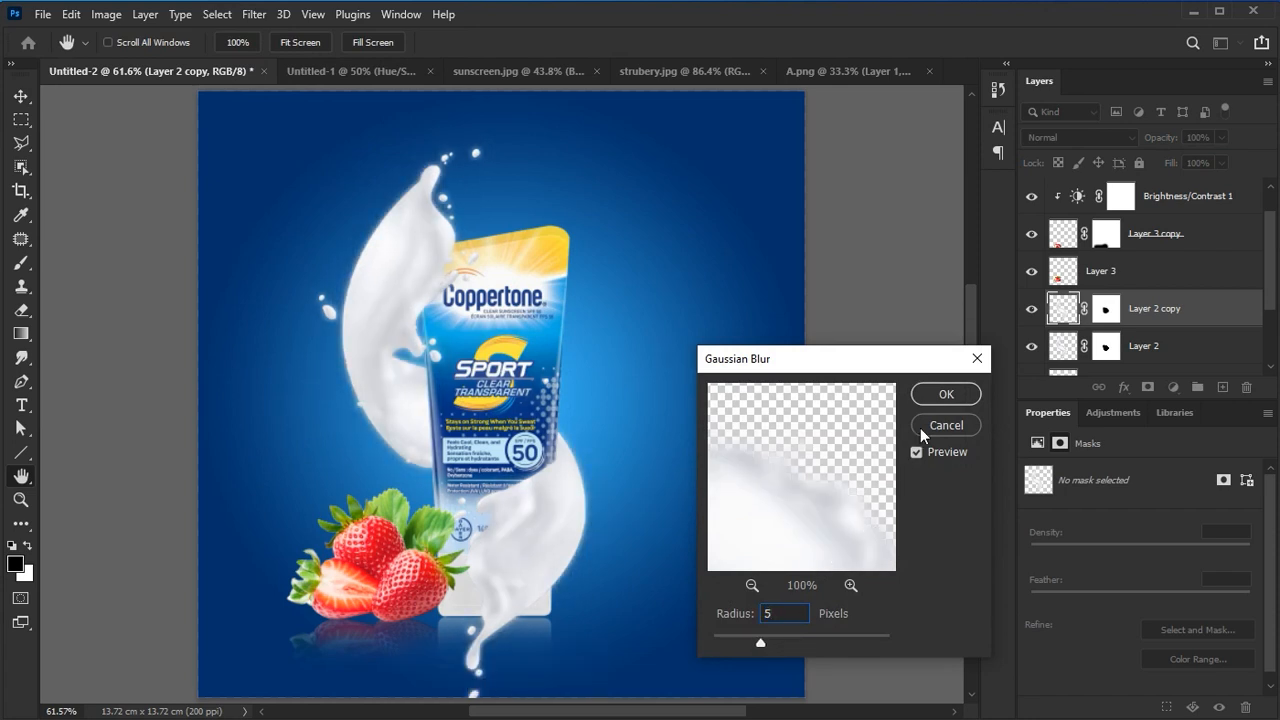
{"action": "left_click", "coordinate": [940, 396]}
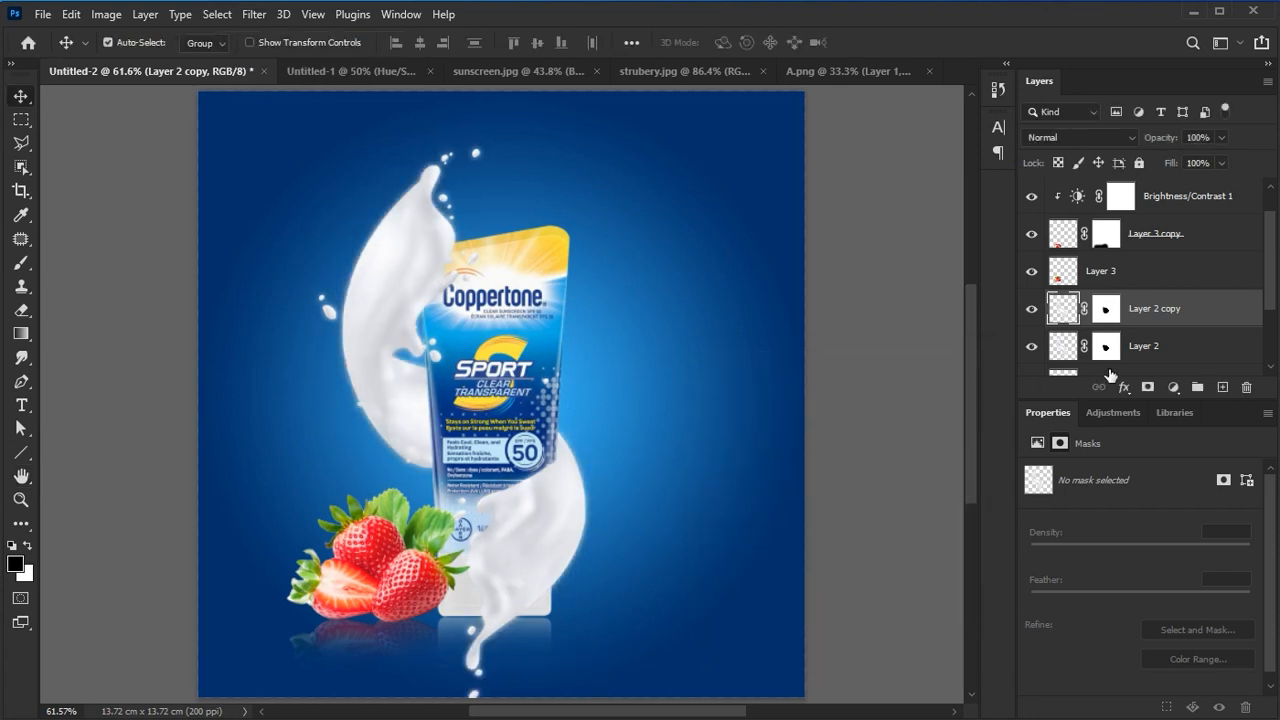
Duplicate the blurred splash copy and apply a Gaussian Blur with a 15 px radius to the new copy
{"action": "key", "text": "ctrl+j"}
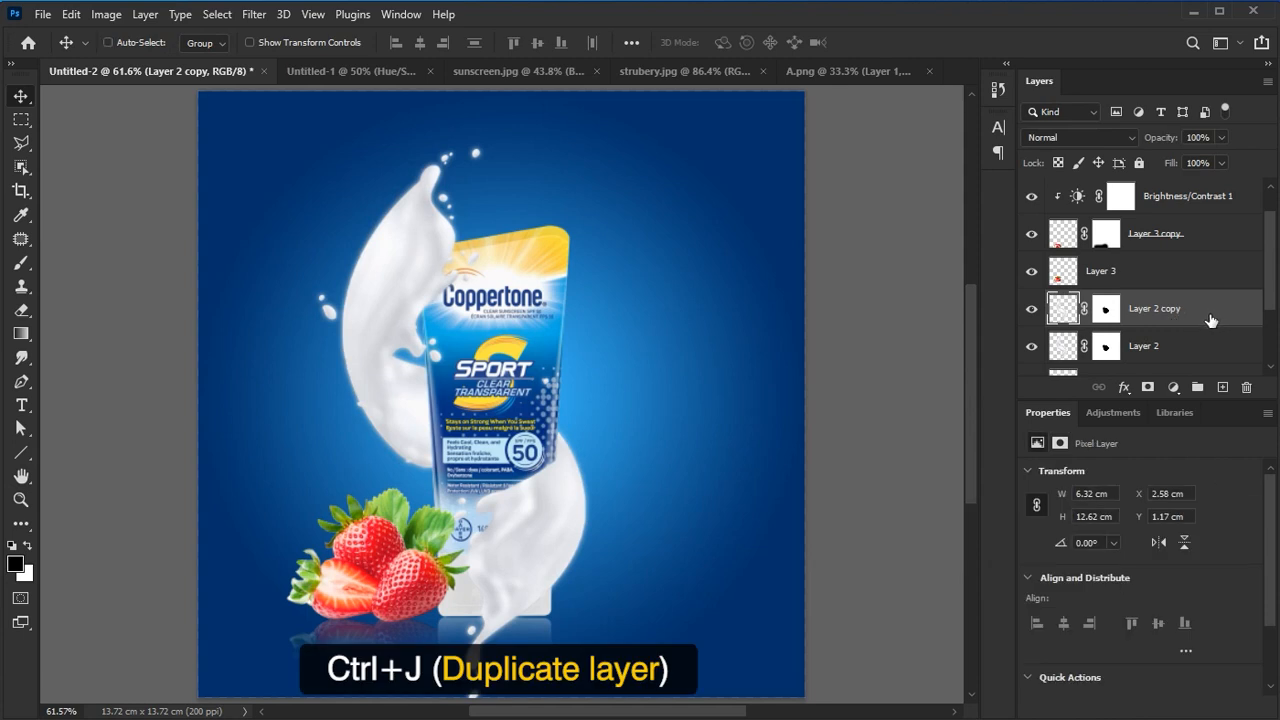
{"action": "key", "text": "ctrl+j"}
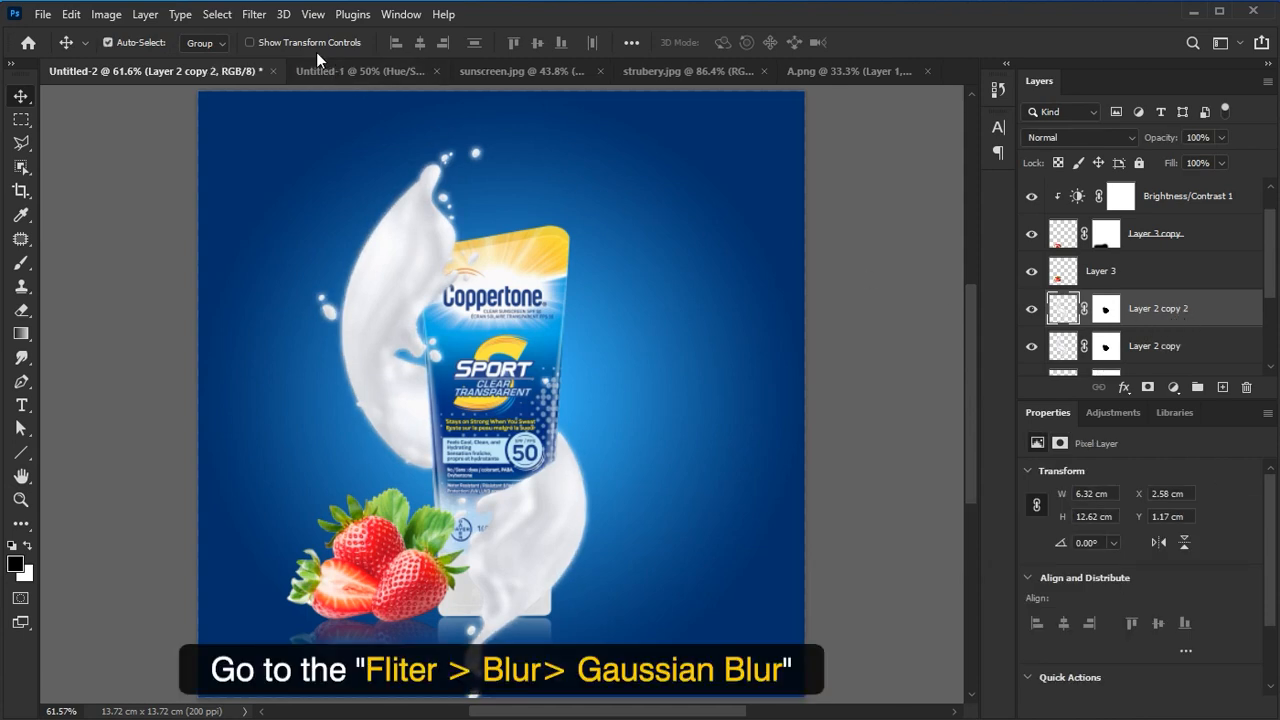
{"action": "left_click", "coordinate": [255, 16]}
{"action": "mouse_move", "coordinate": [308, 250]}
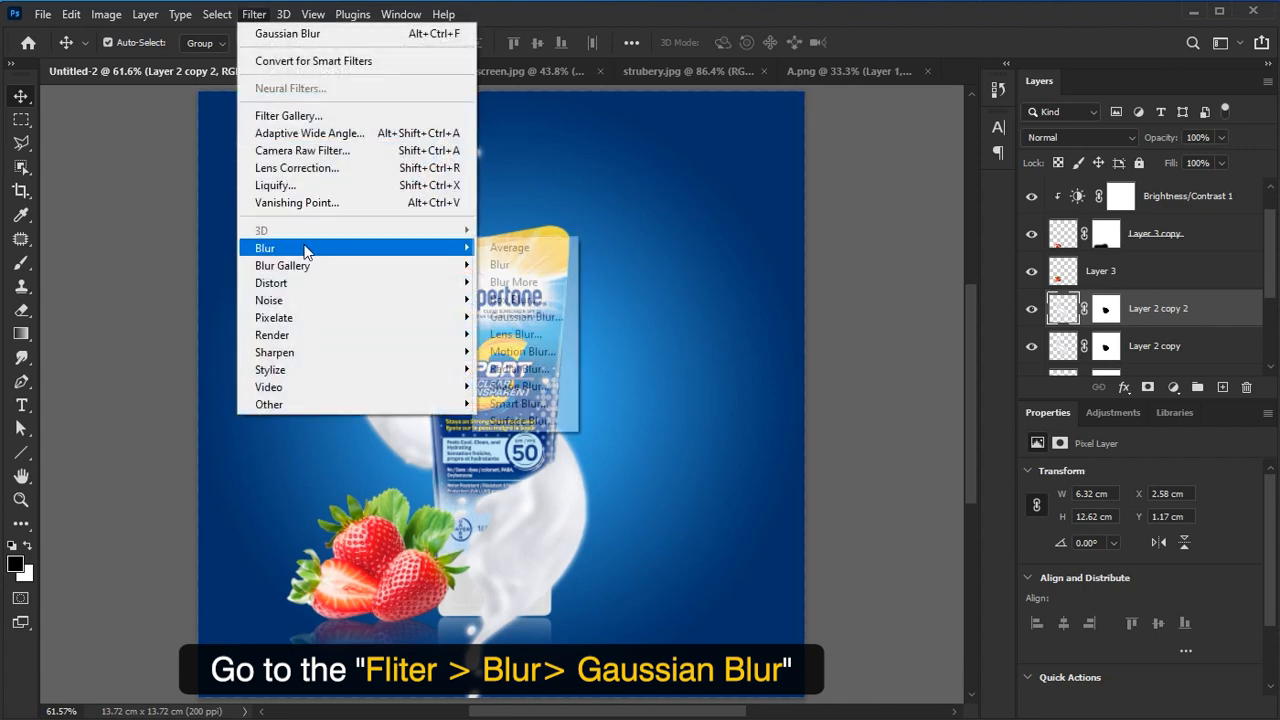
{"action": "left_click", "coordinate": [540, 318]}
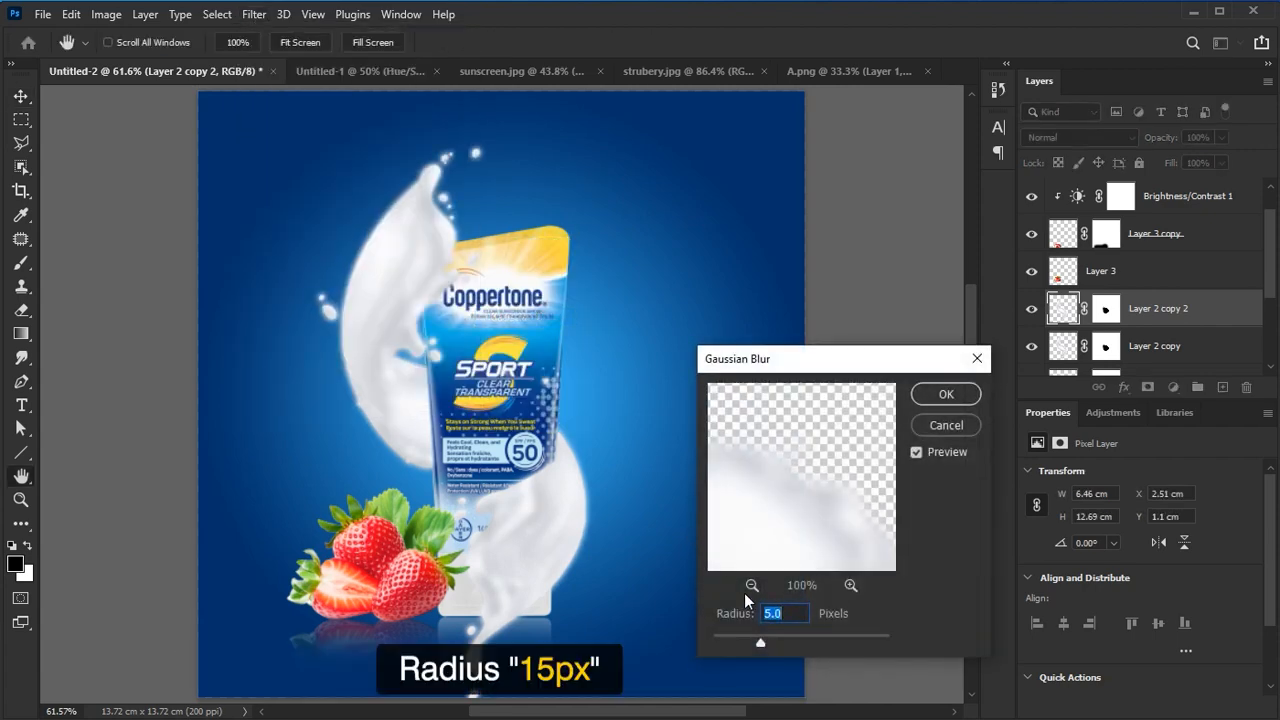
{"action": "type", "text": "15"}
{"action": "key", "text": "Return"}
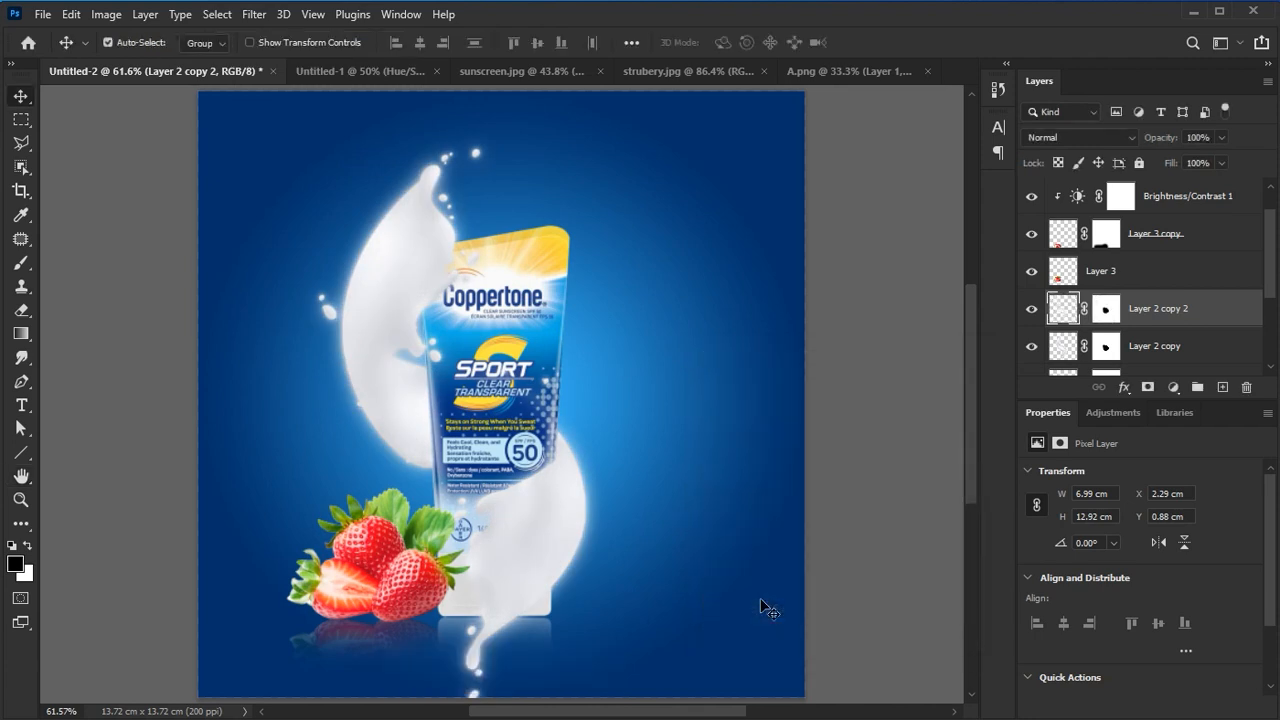
Move the sharp cream splash layer (Layer 2) above its two blurred copies in the layer order
{"action": "scroll", "coordinate": [1272, 365], "scroll_direction": "down", "scroll_amount": 2}
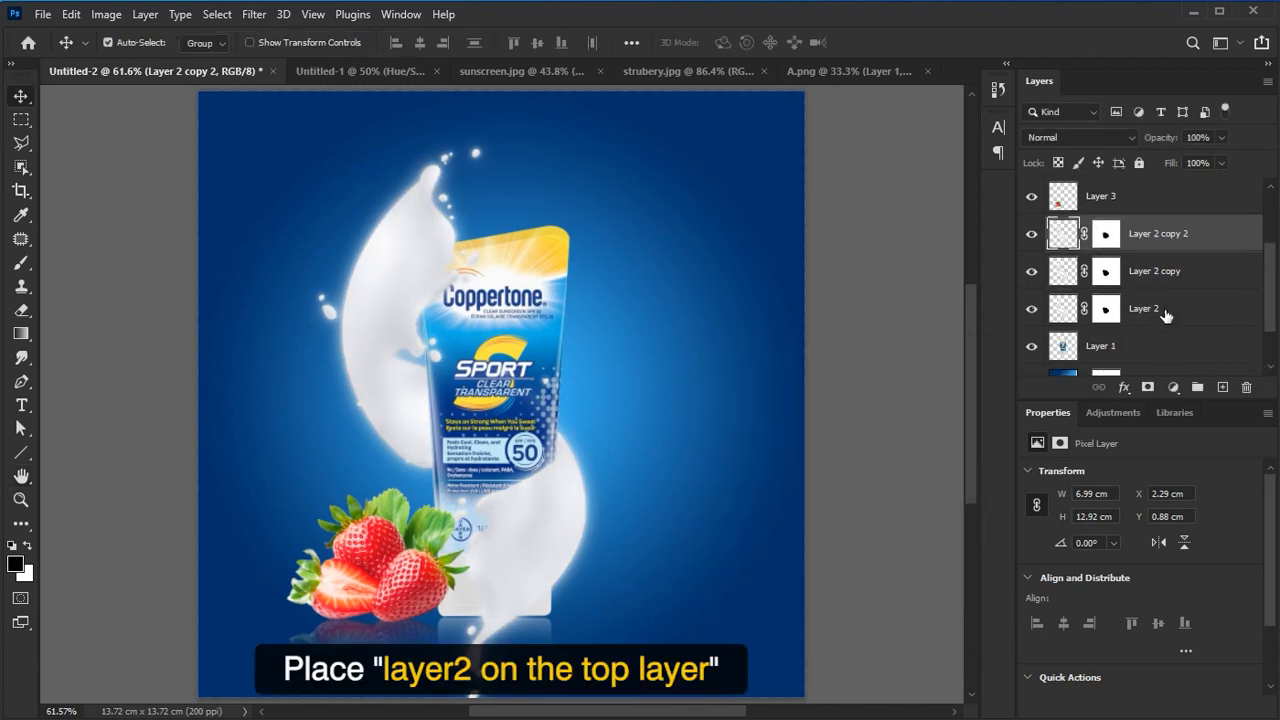
{"action": "left_click", "coordinate": [1180, 316]}
{"action": "left_click_drag", "start_coordinate": [1180, 316], "coordinate": [1157, 224]}
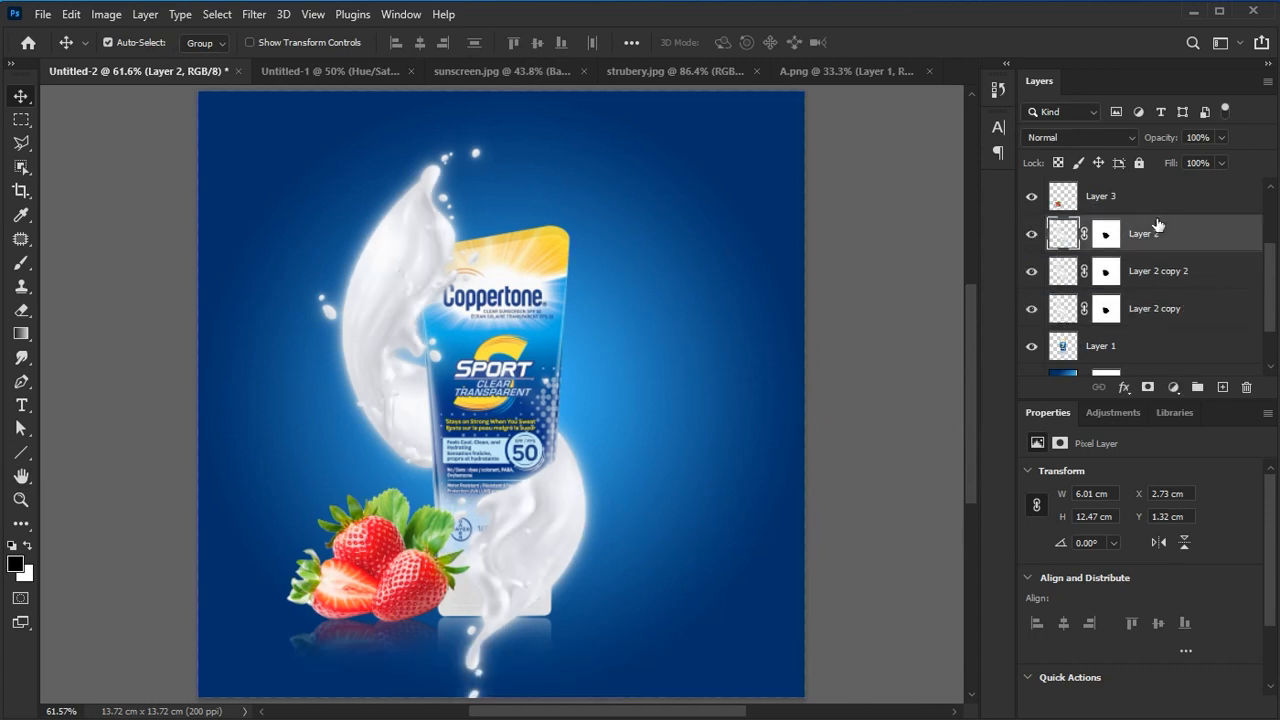
Group Layer 2 with its two blurred copies, and hide and show the group to check the glowing splash
{"action": "left_click", "coordinate": [1157, 271], "text": "ctrl"}
{"action": "left_click", "coordinate": [1157, 309], "text": "ctrl"}
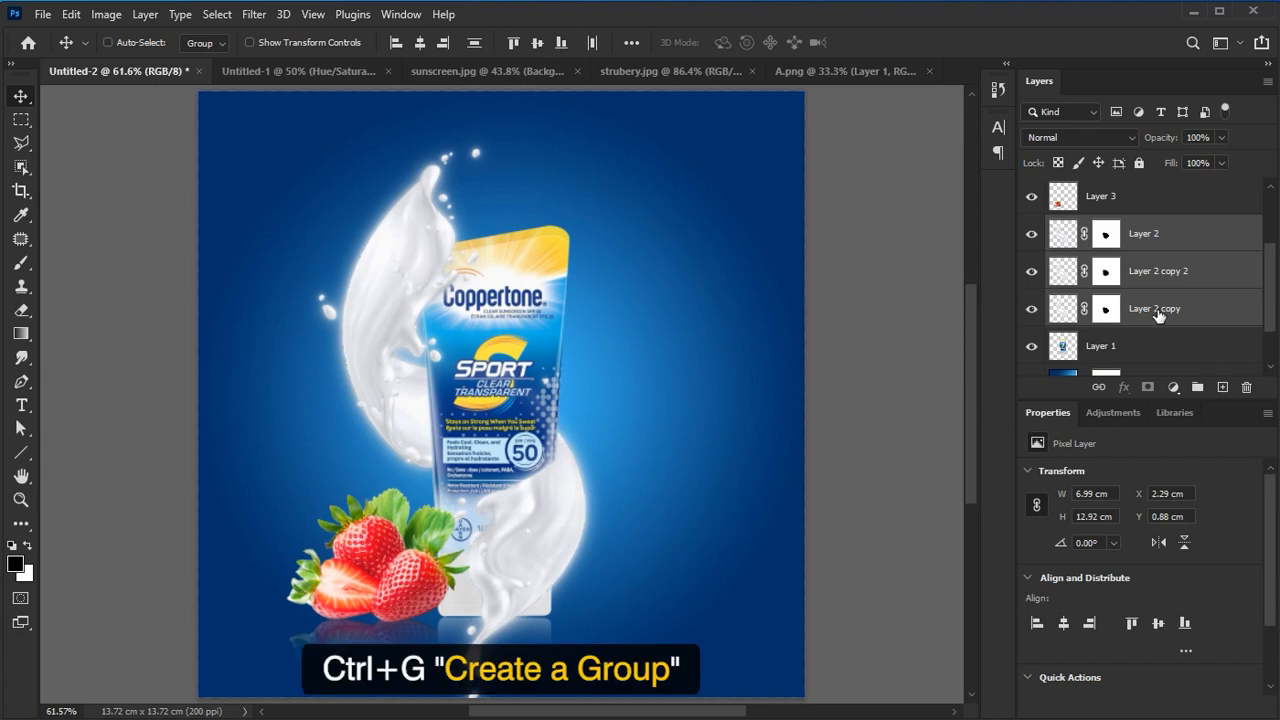
{"action": "key", "text": "ctrl+g"}
{"action": "left_click", "coordinate": [1032, 252]}
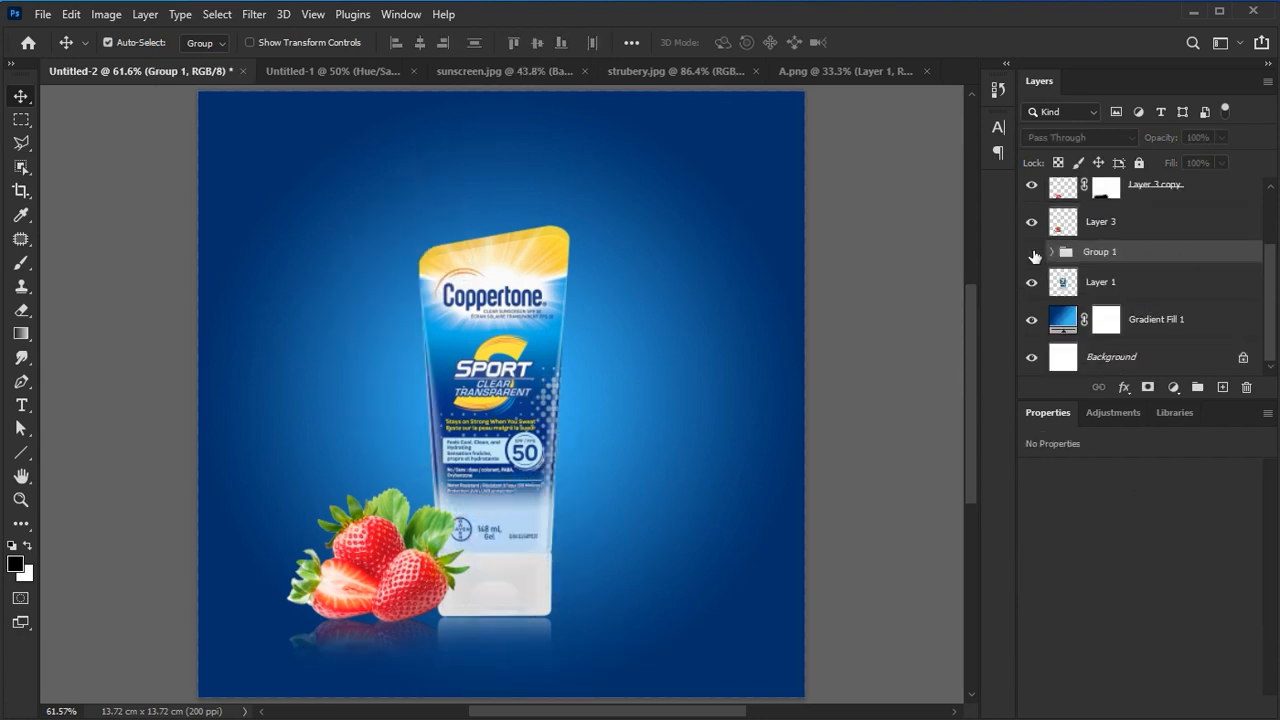
{"action": "left_click", "coordinate": [1032, 253]}
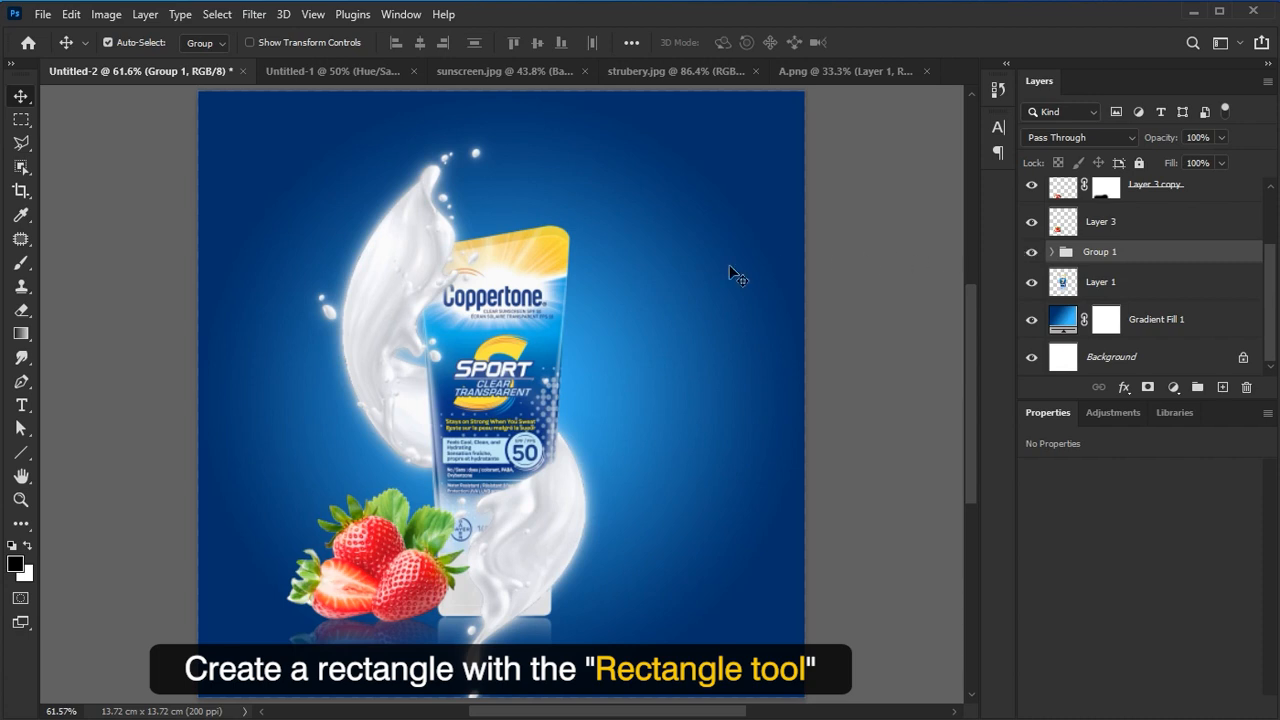
Draw a rectangle about 211 by 125 px with the Rectangle tool, extending from the tube's right edge
{"action": "left_click", "coordinate": [33, 457]}
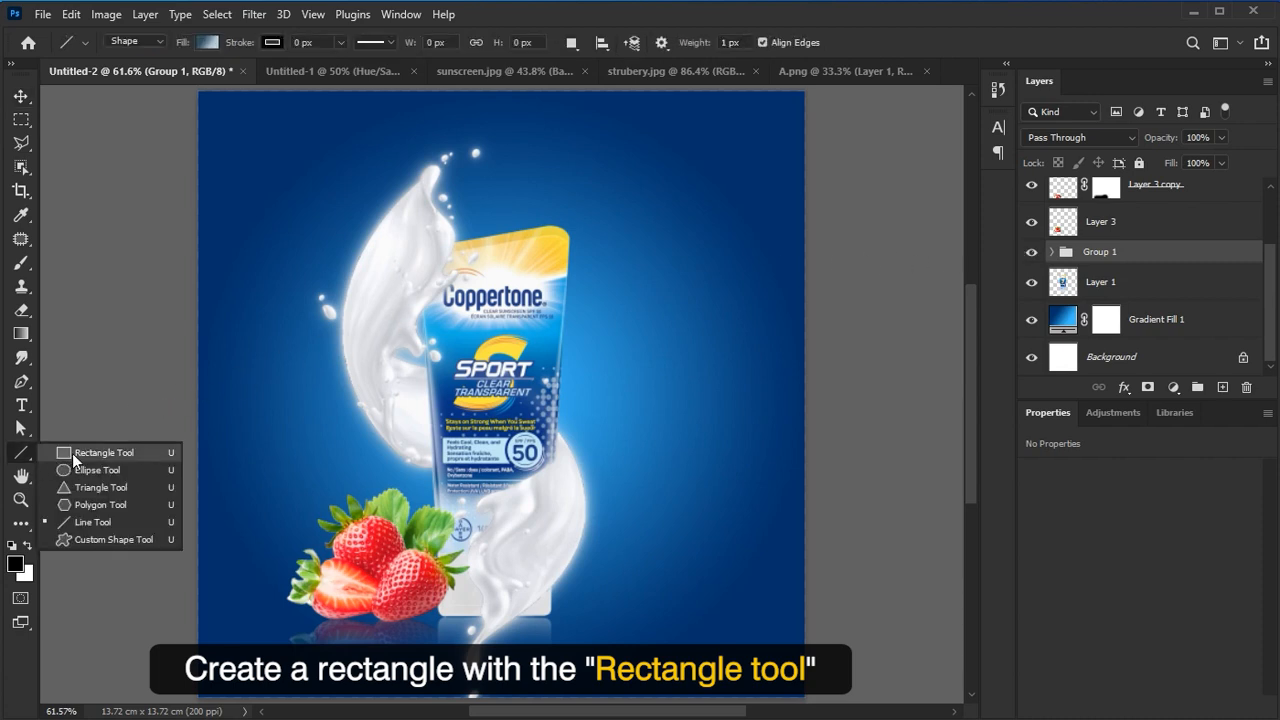
{"action": "left_click", "coordinate": [72, 453]}
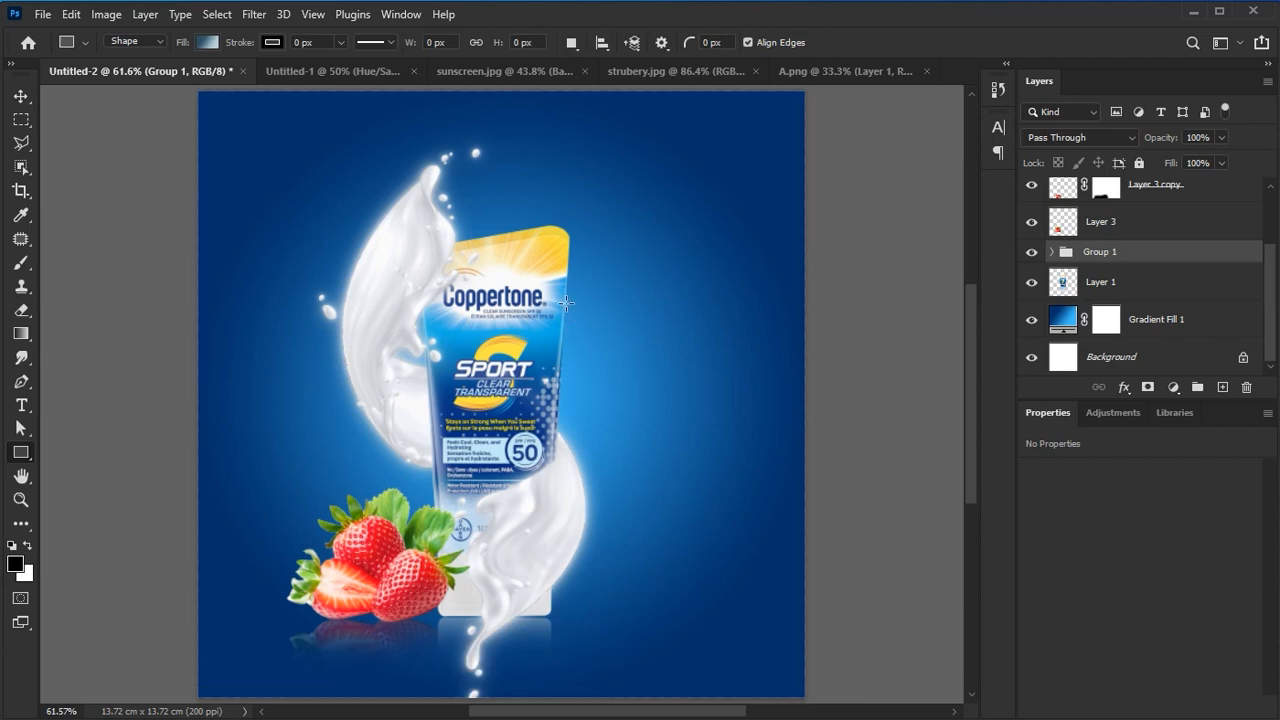
{"action": "left_click_drag", "start_coordinate": [557, 300], "coordinate": [674, 368]}
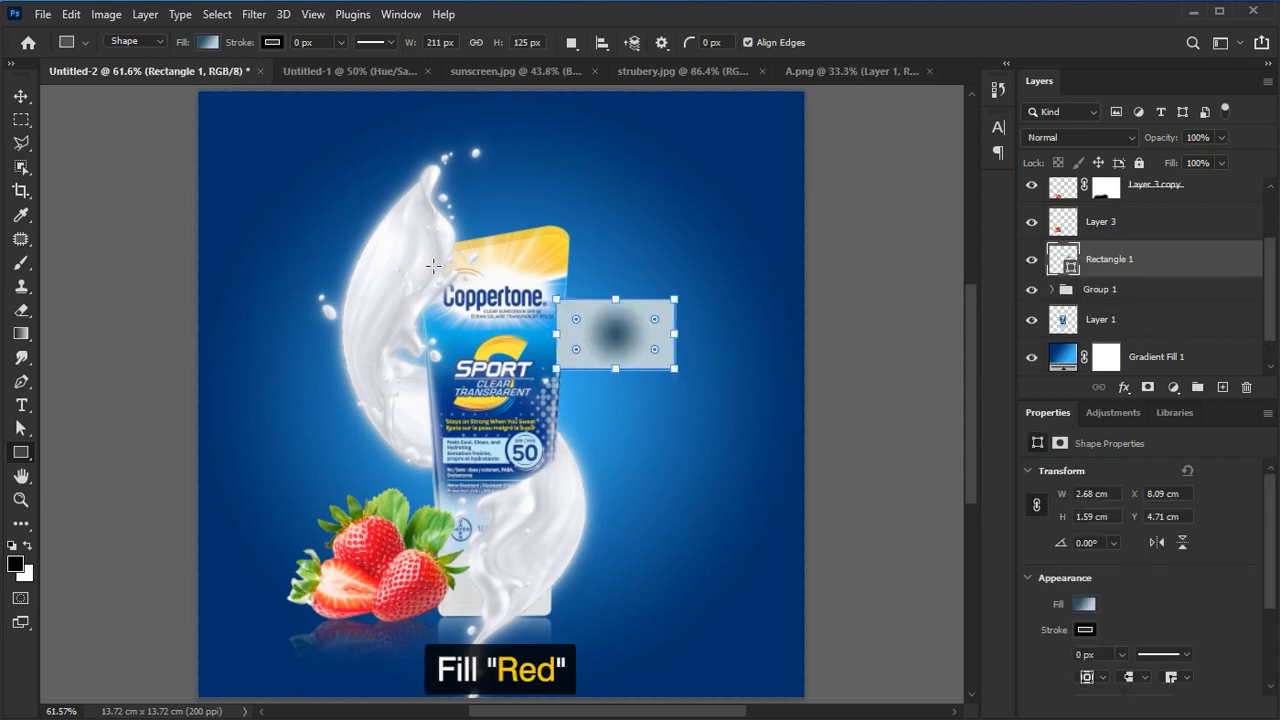
Fill the rectangle with a solid red (da0014) sampled from the strawberries
{"action": "left_click", "coordinate": [207, 41]}
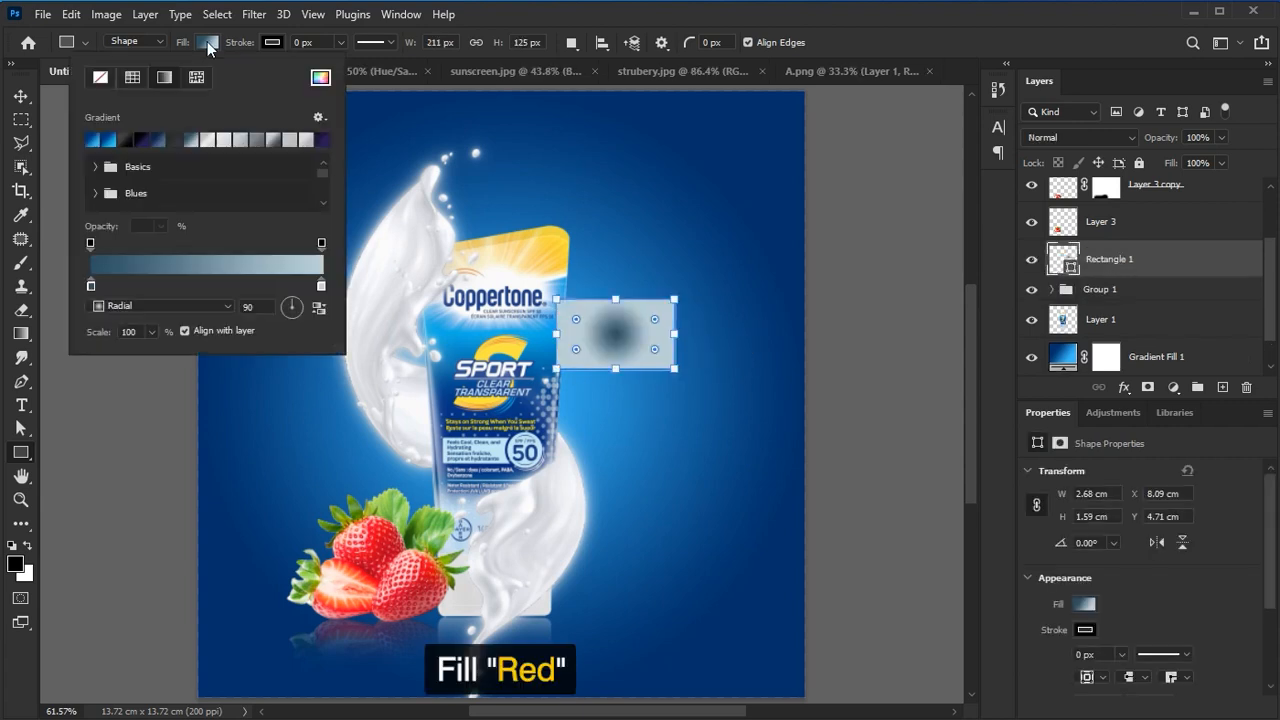
{"action": "left_click", "coordinate": [320, 79]}
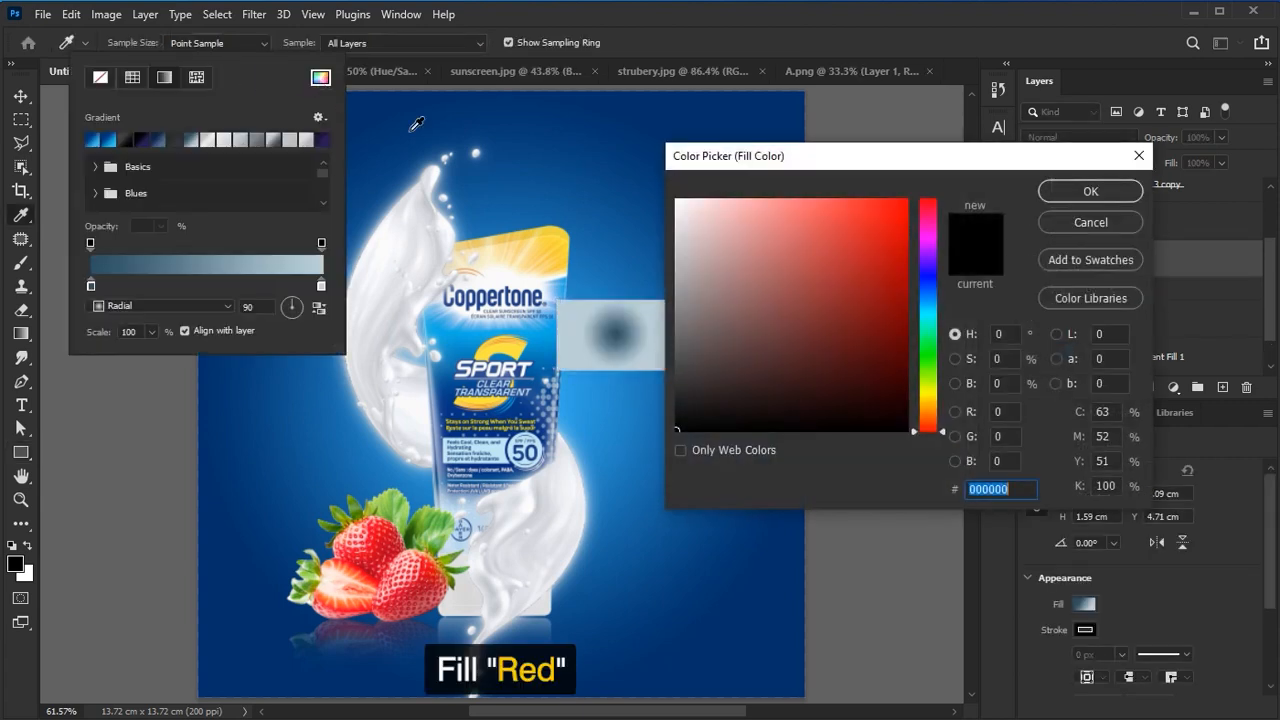
{"action": "left_click", "coordinate": [400, 522]}
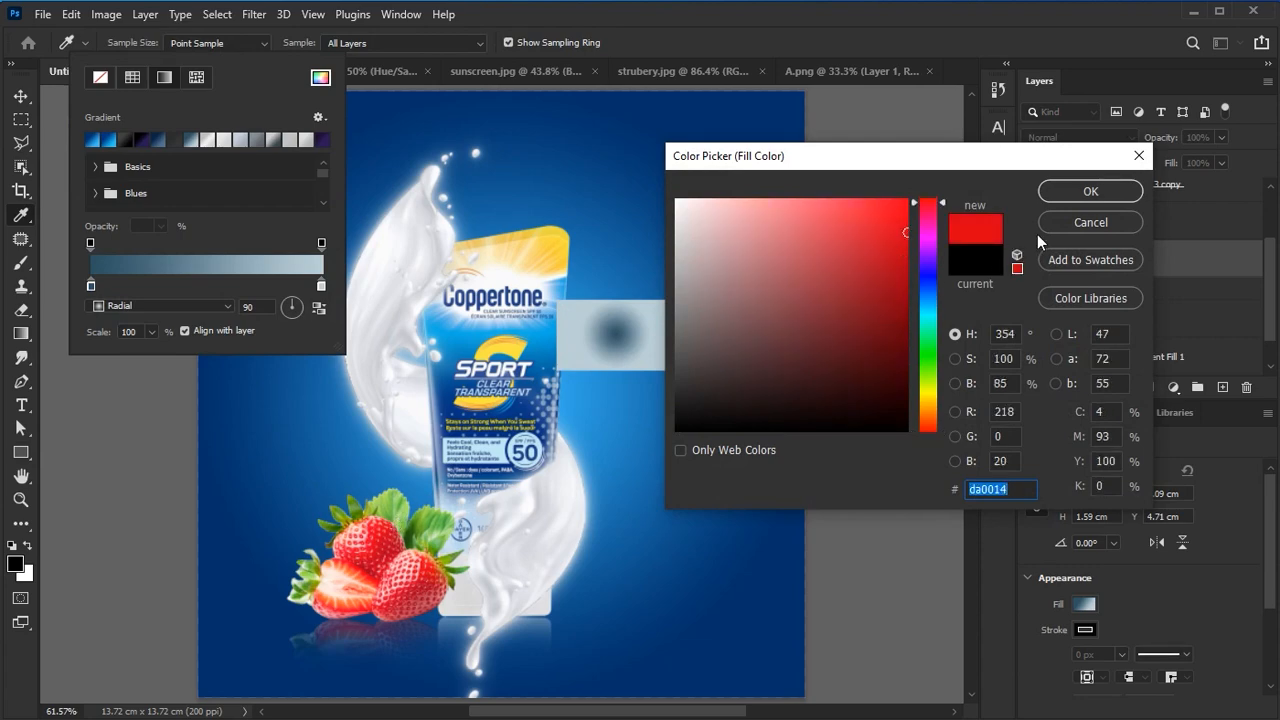
{"action": "left_click", "coordinate": [1072, 192]}
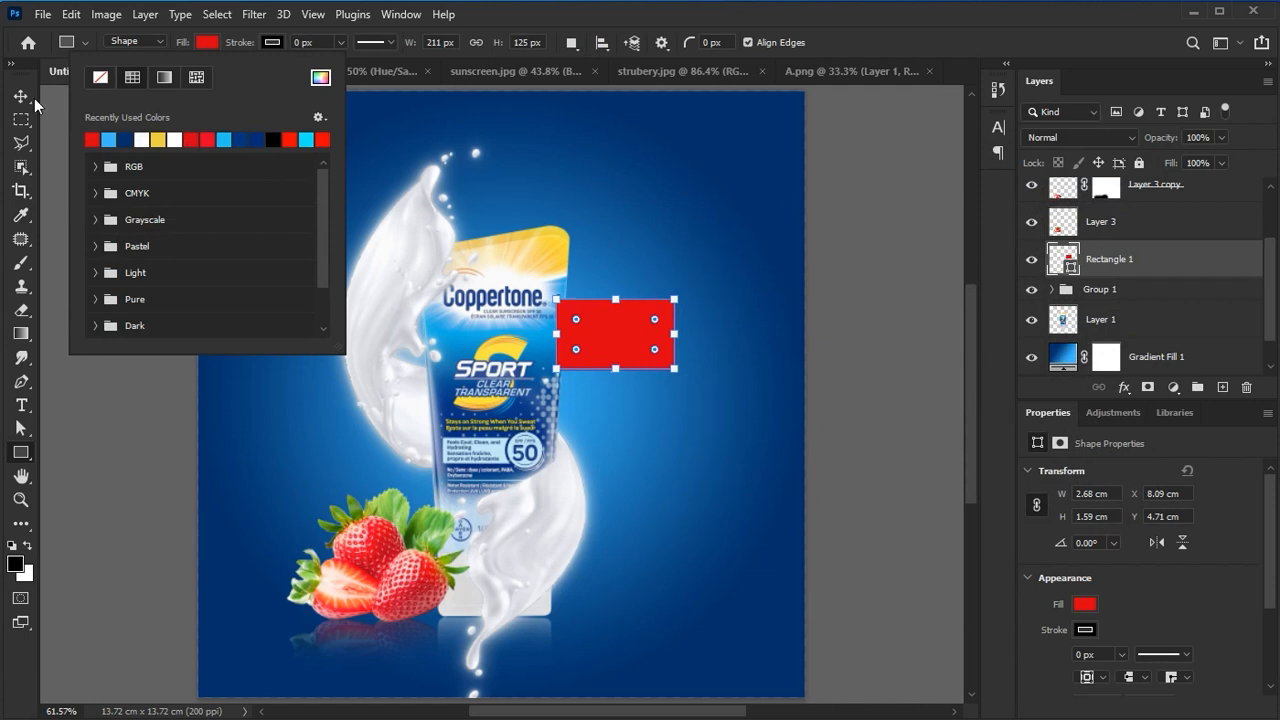
Move the Rectangle 1 layer below the tube layer (Layer 1) in the layer order
{"action": "left_click", "coordinate": [20, 97]}
{"action": "left_click", "coordinate": [20, 97]}
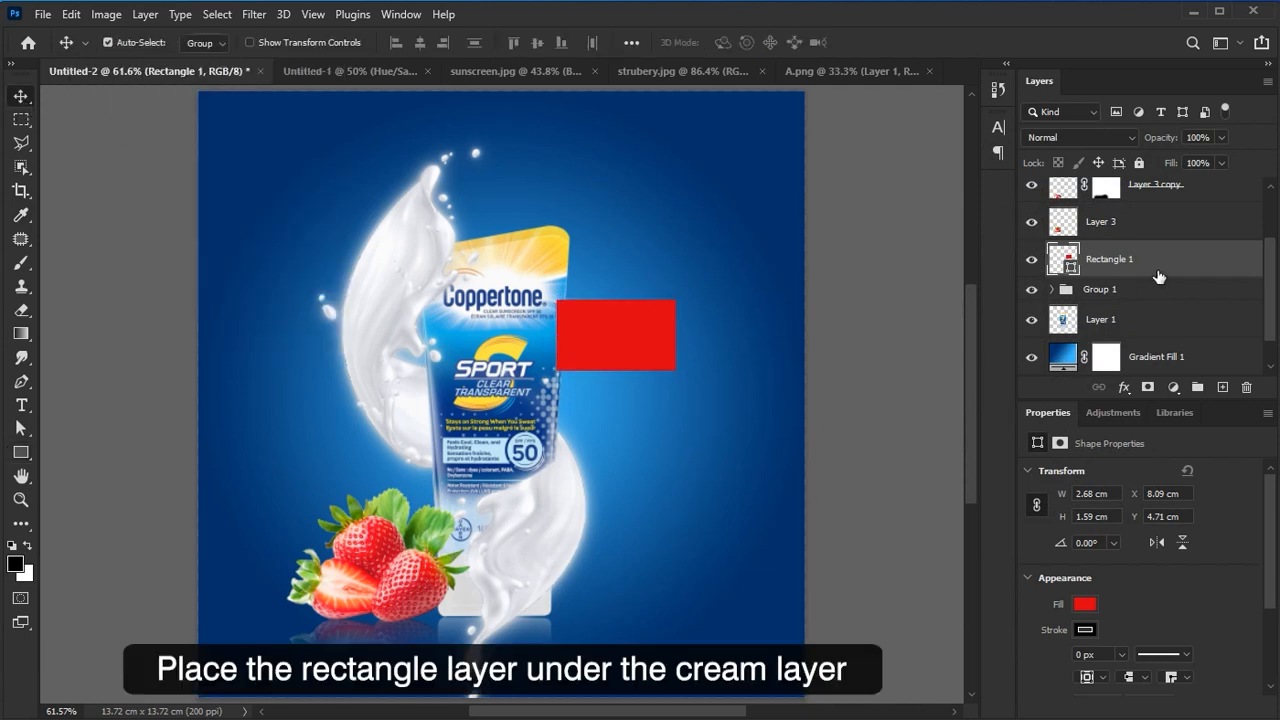
{"action": "left_click_drag", "start_coordinate": [1158, 263], "coordinate": [1158, 342]}
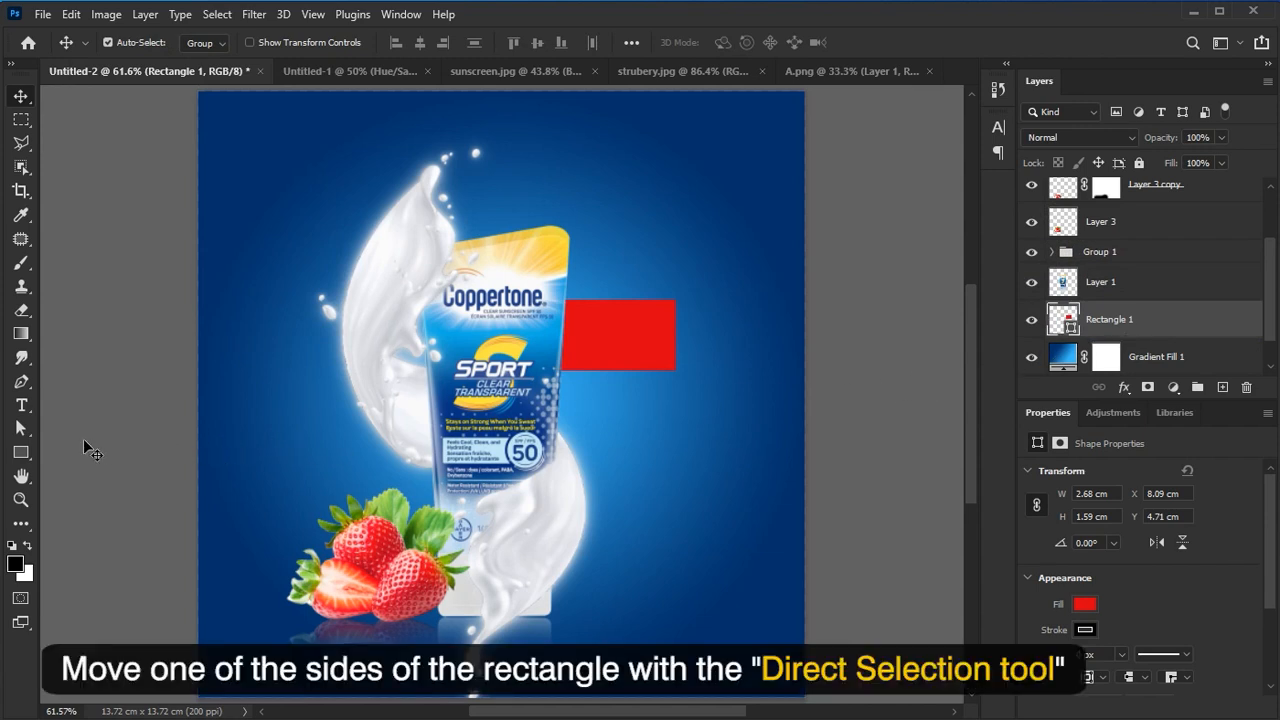
Slant the red rectangle's right side by moving its bottom-right corner inward with Direct Selection, converting it to a regular path
{"action": "left_click", "coordinate": [21, 428]}
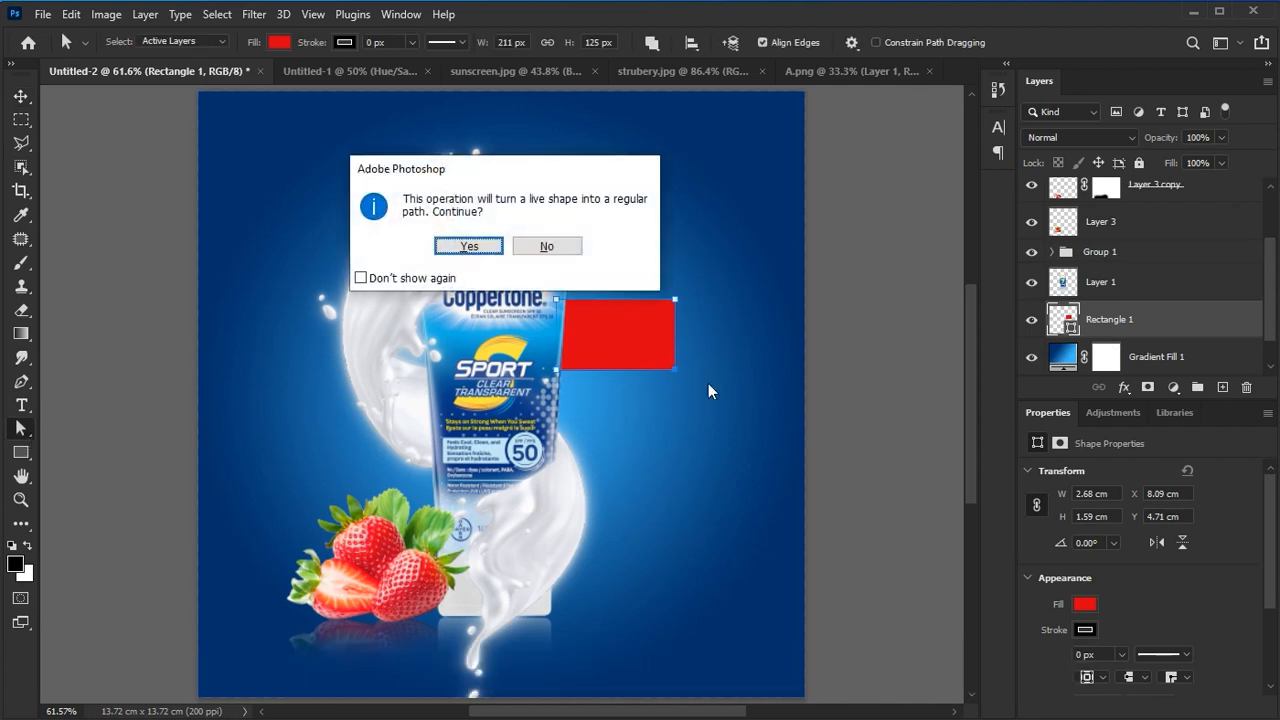
{"action": "left_click", "coordinate": [458, 247]}
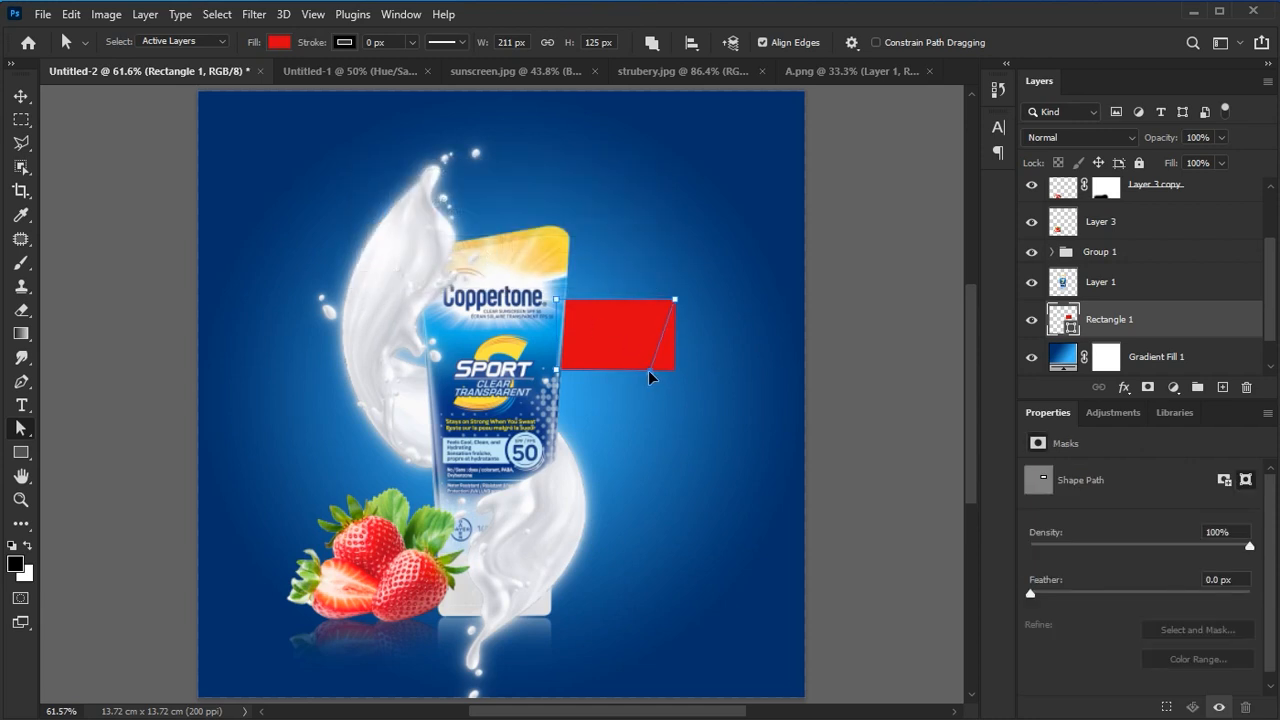
{"action": "left_click_drag", "start_coordinate": [648, 371], "coordinate": [650, 372]}
{"action": "key", "text": "Return"}
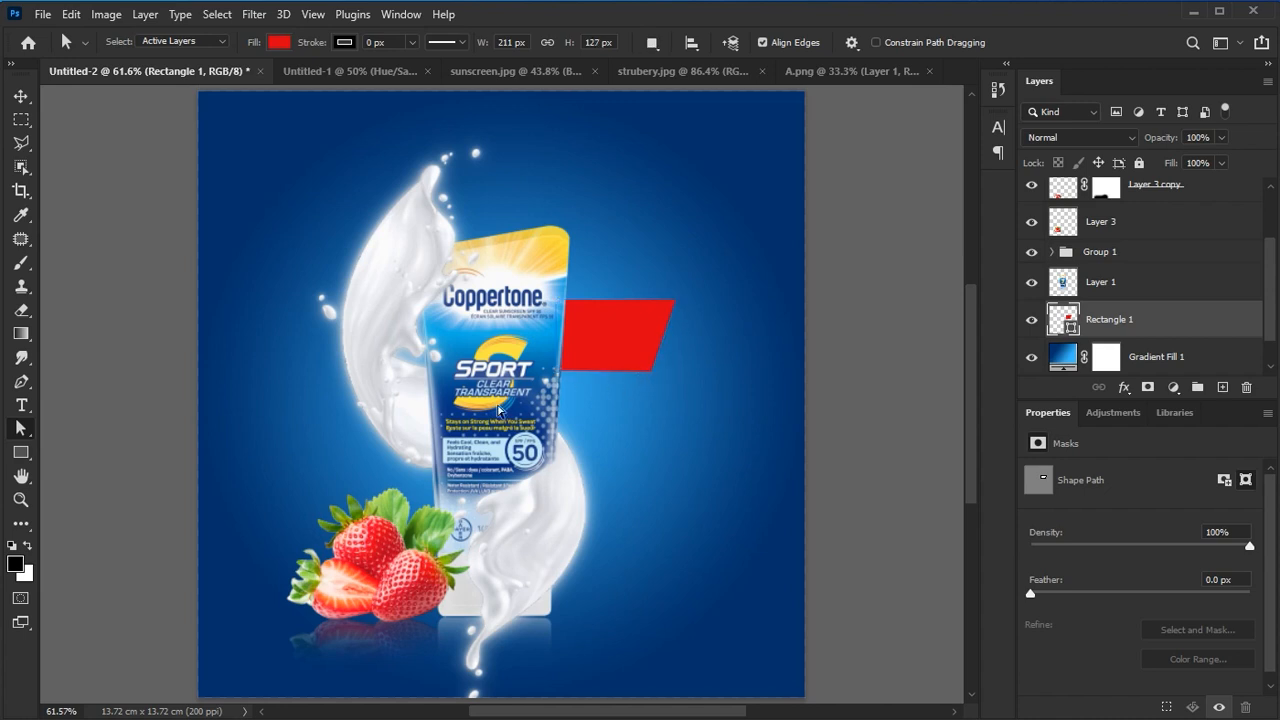
Draw a slanted line about 134 px long with the Line tool, parallel to the red shape's slanted edge
{"action": "right_click", "coordinate": [29, 460]}
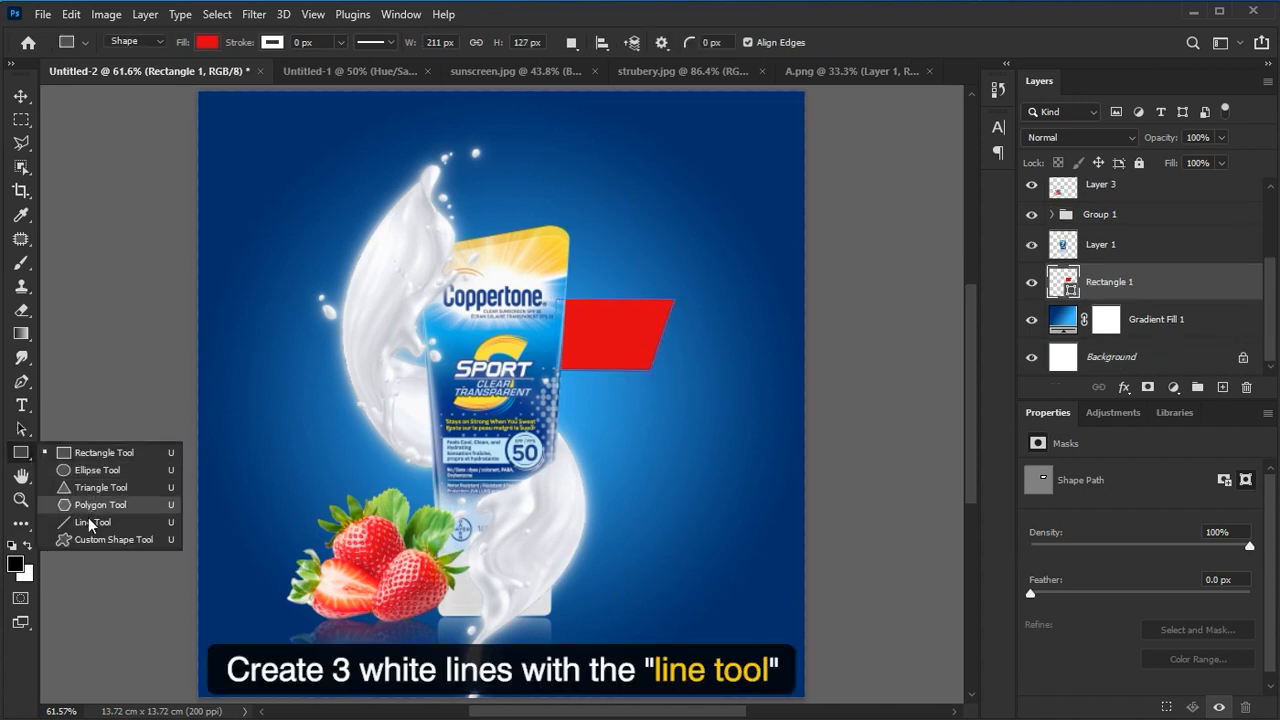
{"action": "left_click", "coordinate": [88, 517]}
{"action": "key", "text": "ctrl+plus"}
{"action": "key", "text": "ctrl+plus"}
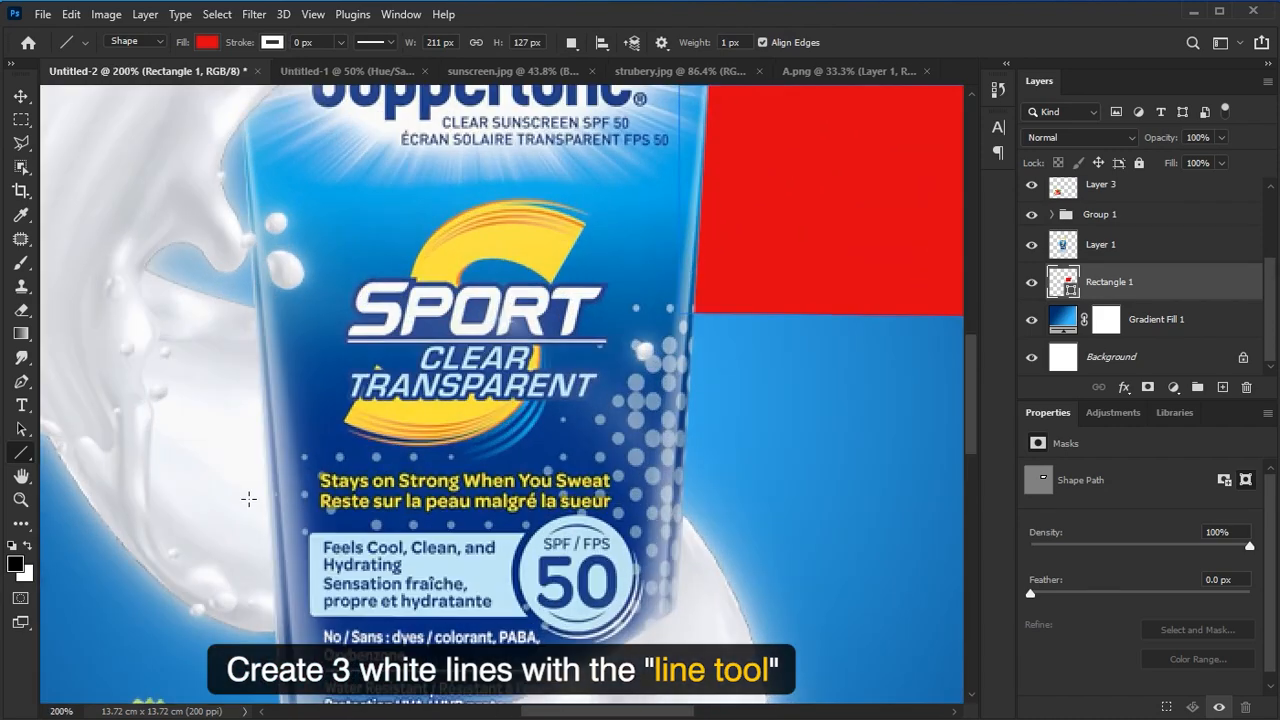
{"action": "left_click_drag", "start_coordinate": [623, 414], "coordinate": [135, 531]}
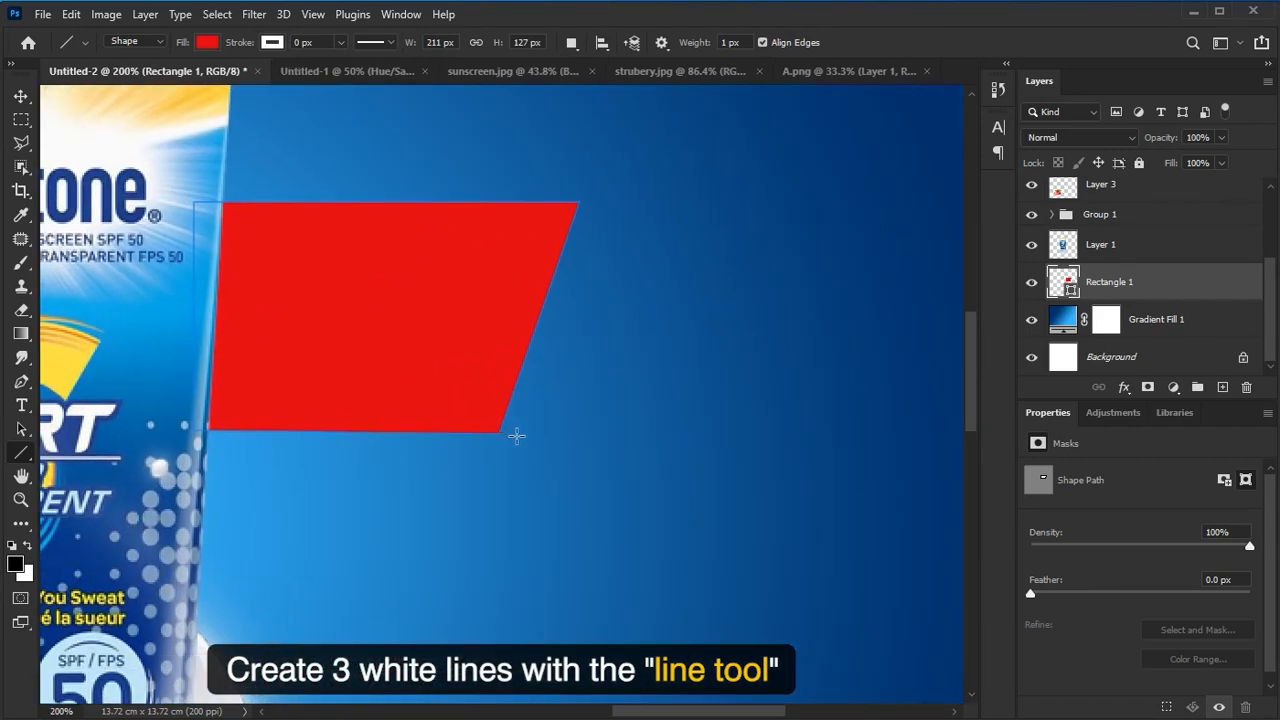
{"action": "left_click_drag", "start_coordinate": [516, 435], "coordinate": [602, 206]}
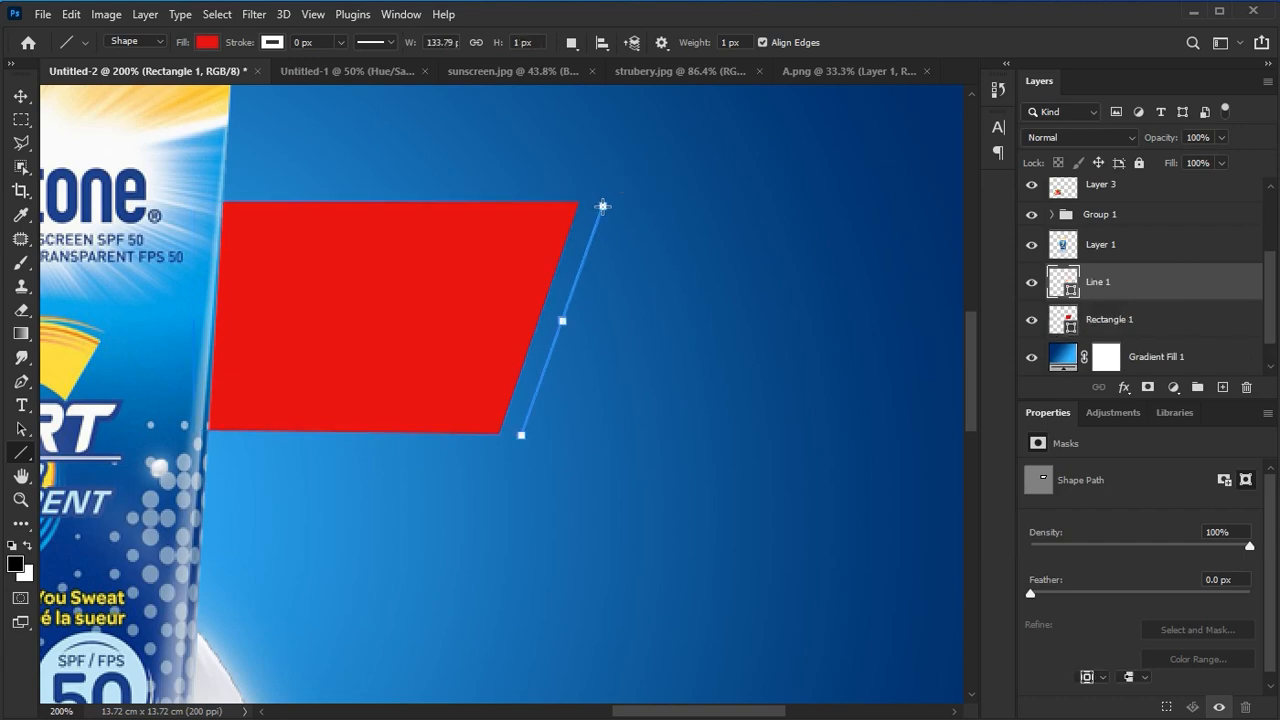
Give the slanted line a white (ffffff) stroke 3 px wide
{"action": "left_click", "coordinate": [284, 43]}
{"action": "left_click", "coordinate": [387, 79]}
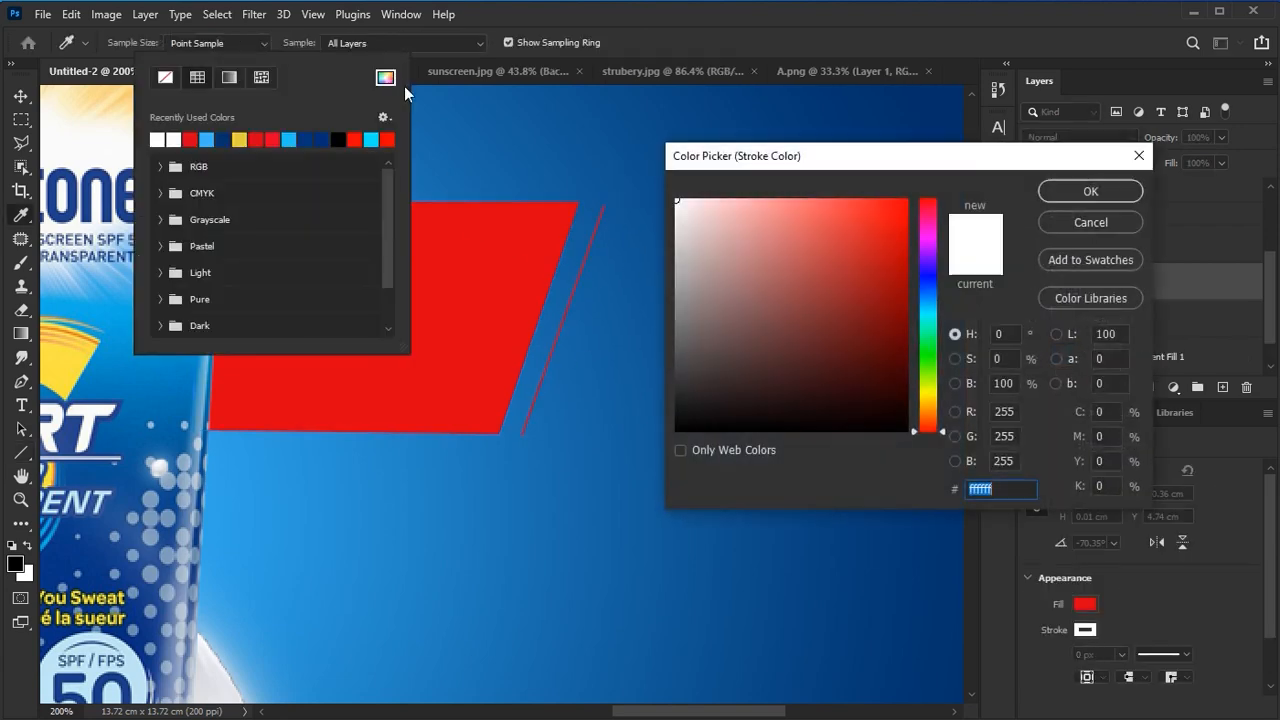
{"action": "left_click", "coordinate": [1089, 193]}
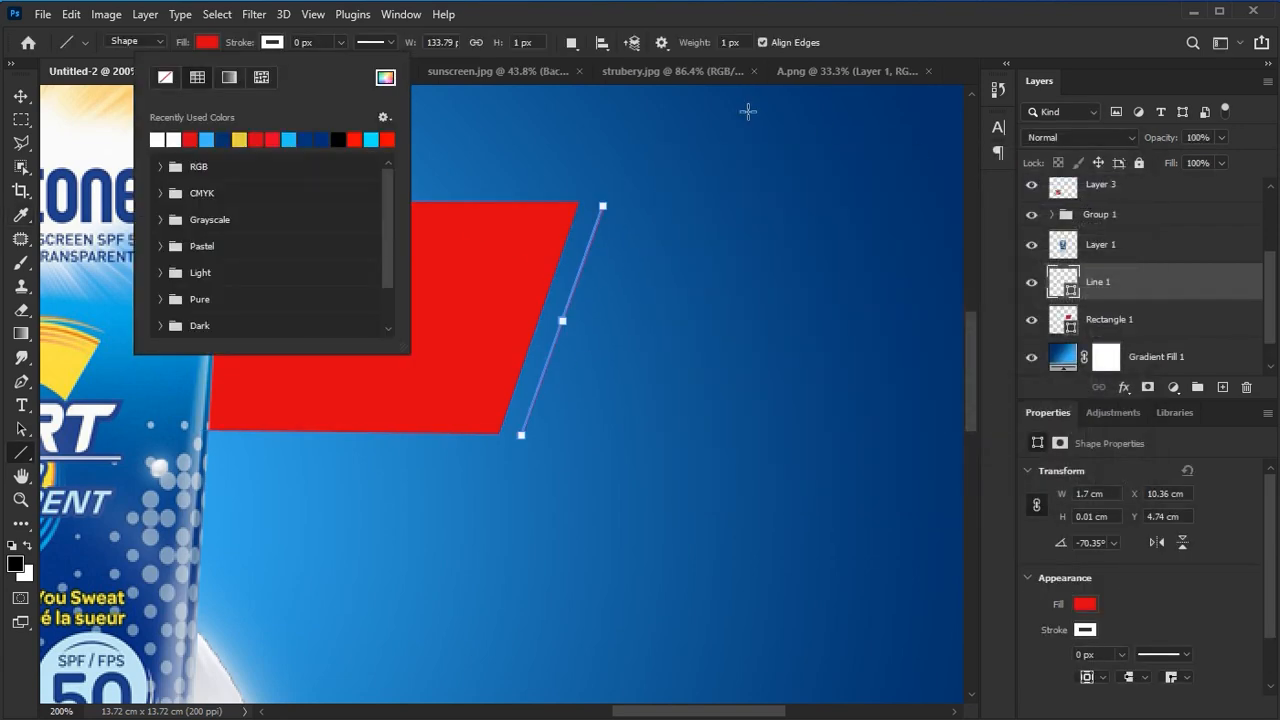
{"action": "left_click", "coordinate": [303, 43]}
{"action": "key", "text": "Return"}
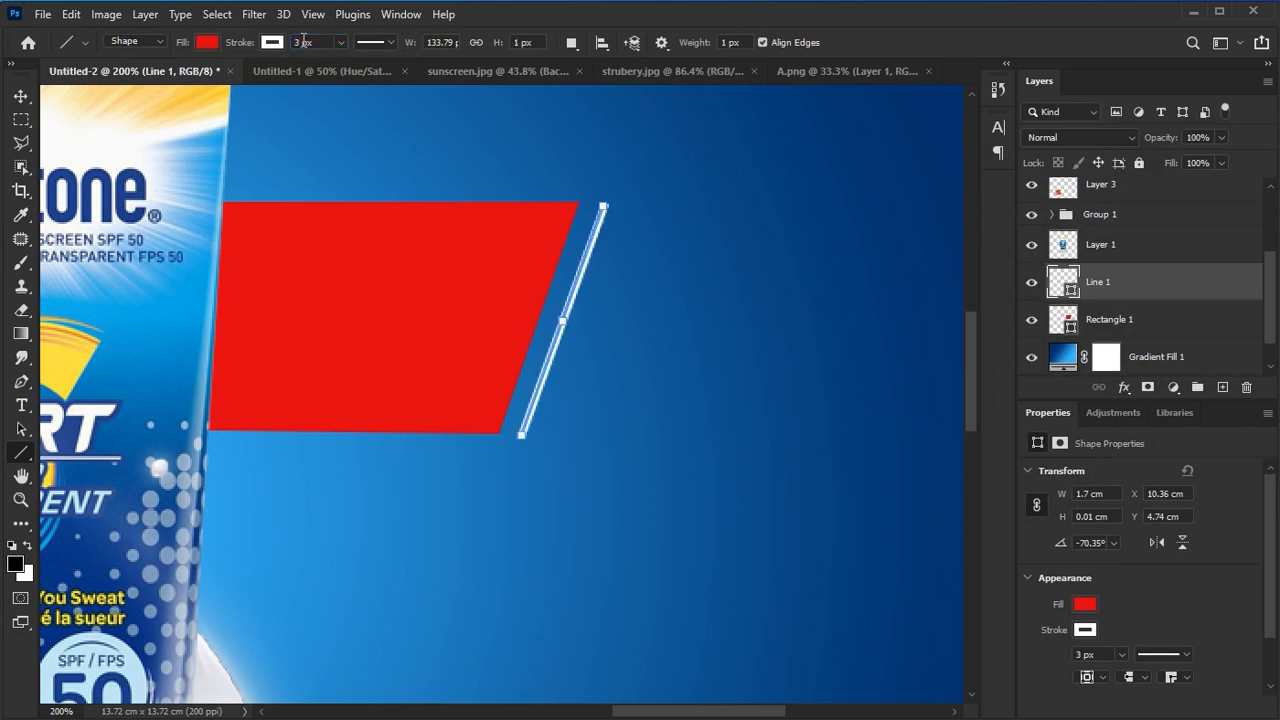
Duplicate the white line twice, place the copies side by side to its right, and nudge the middle one left
{"action": "left_click", "coordinate": [21, 96]}
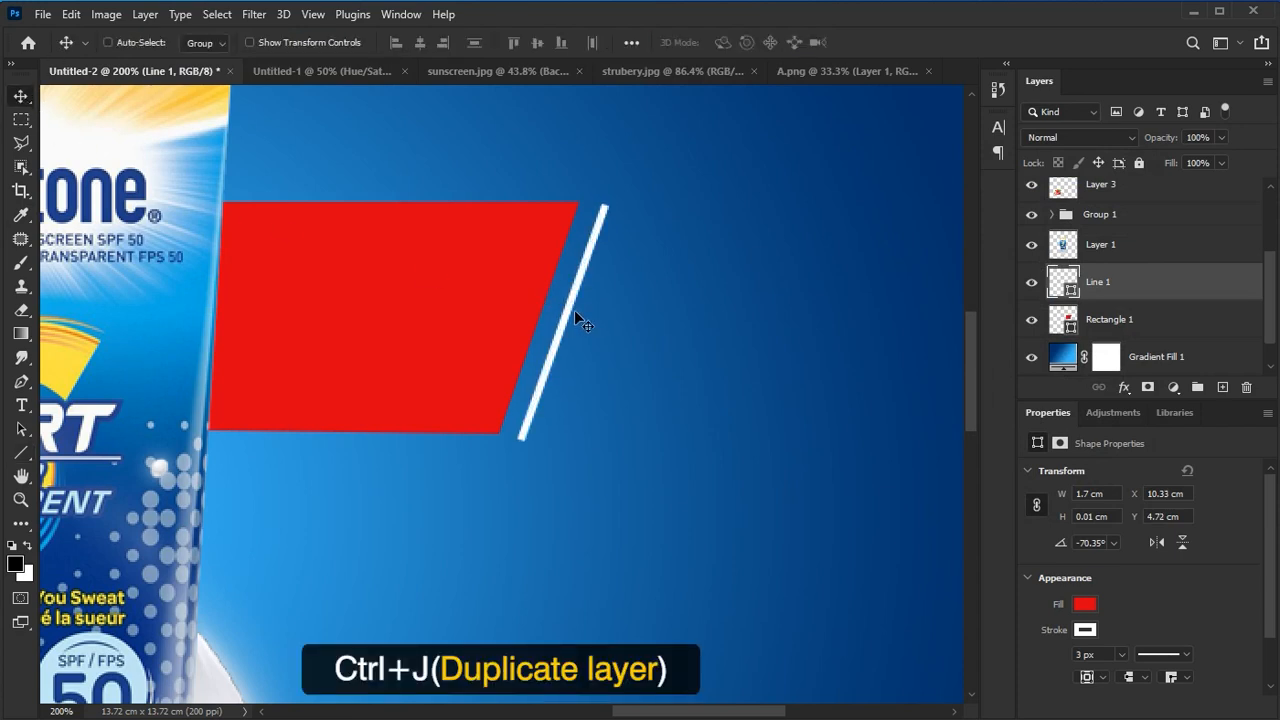
{"action": "left_click_drag", "start_coordinate": [575, 312], "coordinate": [638, 318]}
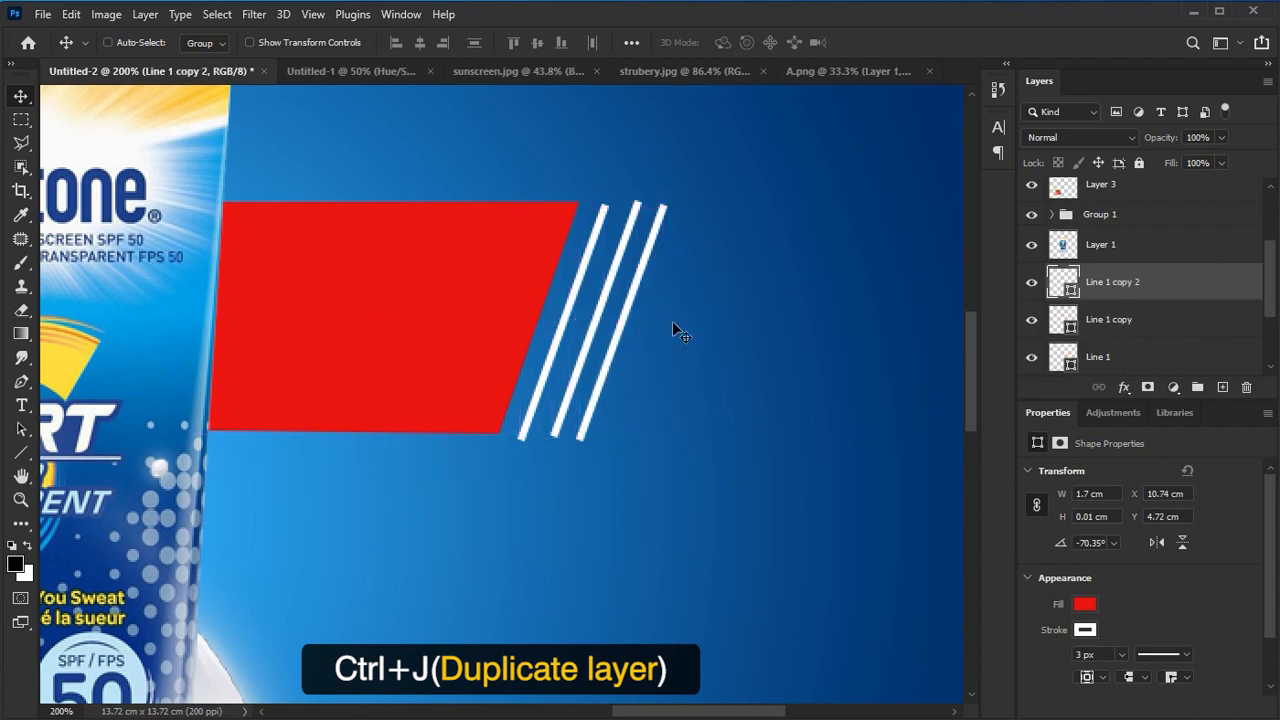
{"action": "right_click", "coordinate": [588, 346]}
{"action": "left_click", "coordinate": [625, 353]}
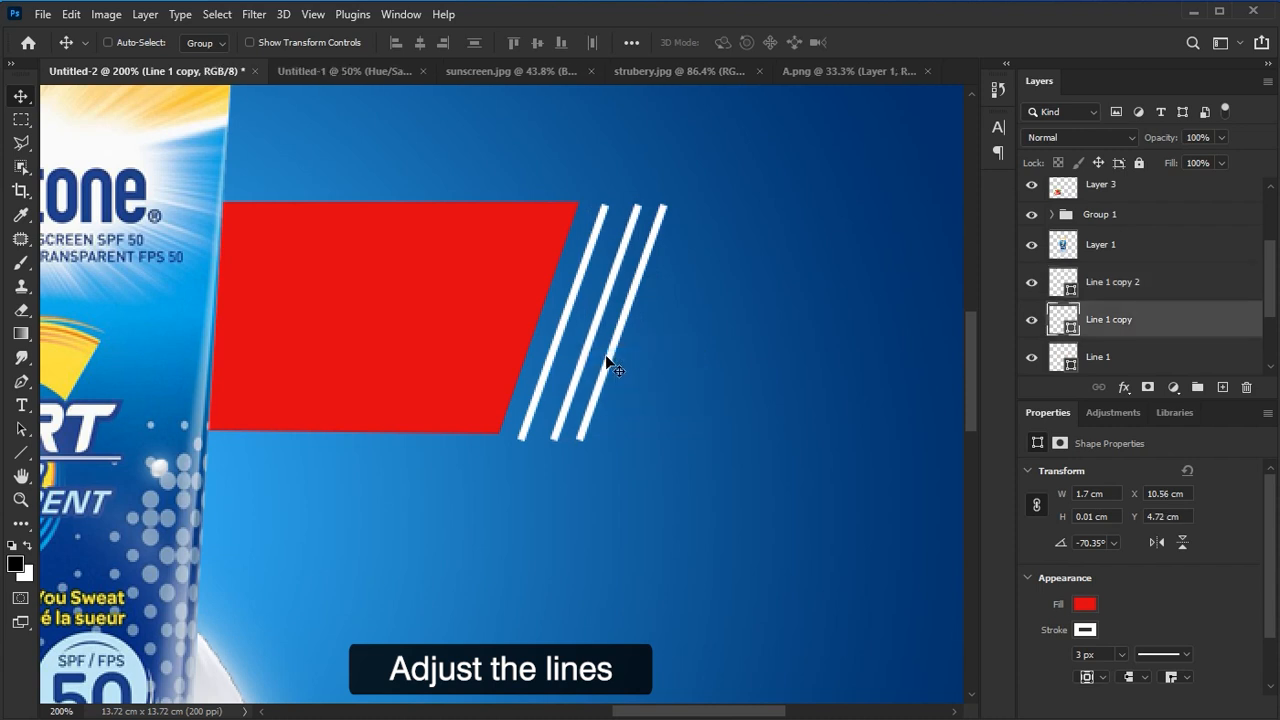
{"action": "key", "text": "Left"}
{"action": "key", "text": "Left"}
Nudge the three white lines slightly left to even out their spacing beside the red shape
{"action": "right_click", "coordinate": [558, 345]}
{"action": "left_click", "coordinate": [582, 356]}
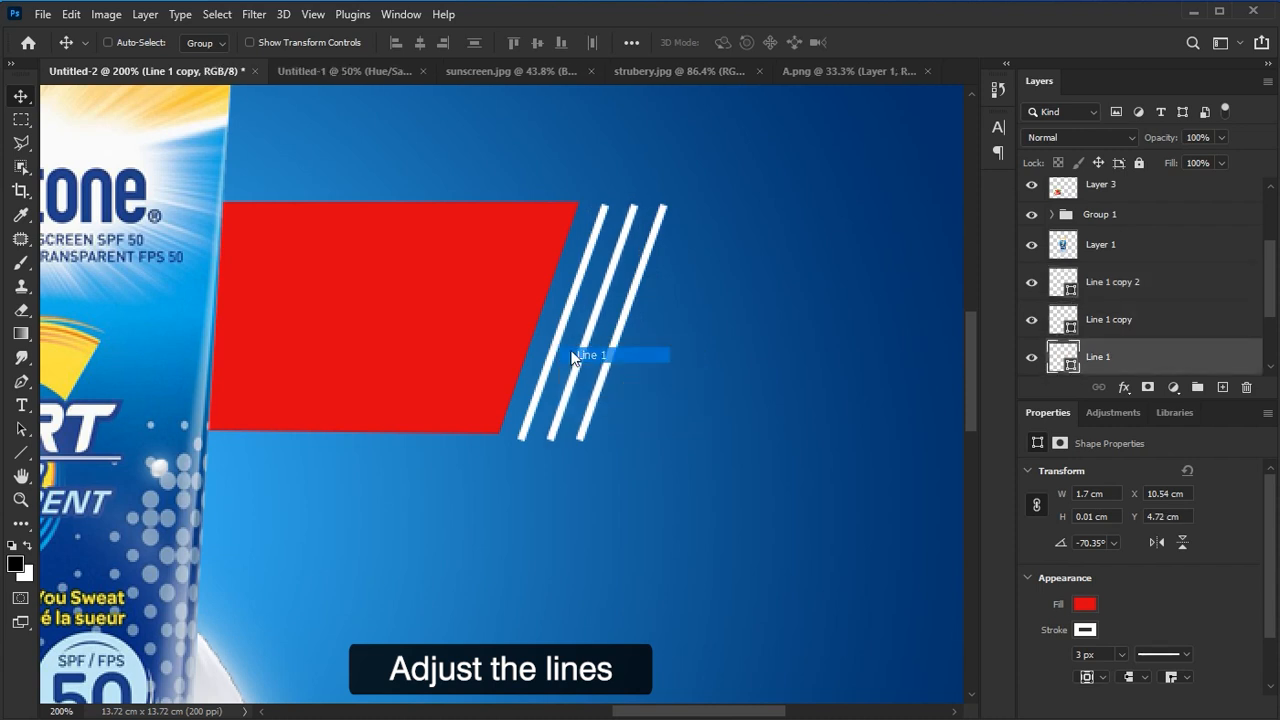
{"action": "right_click", "coordinate": [580, 358]}
{"action": "left_click", "coordinate": [600, 367]}
{"action": "left_click", "coordinate": [596, 368]}
{"action": "key", "text": "Left"}
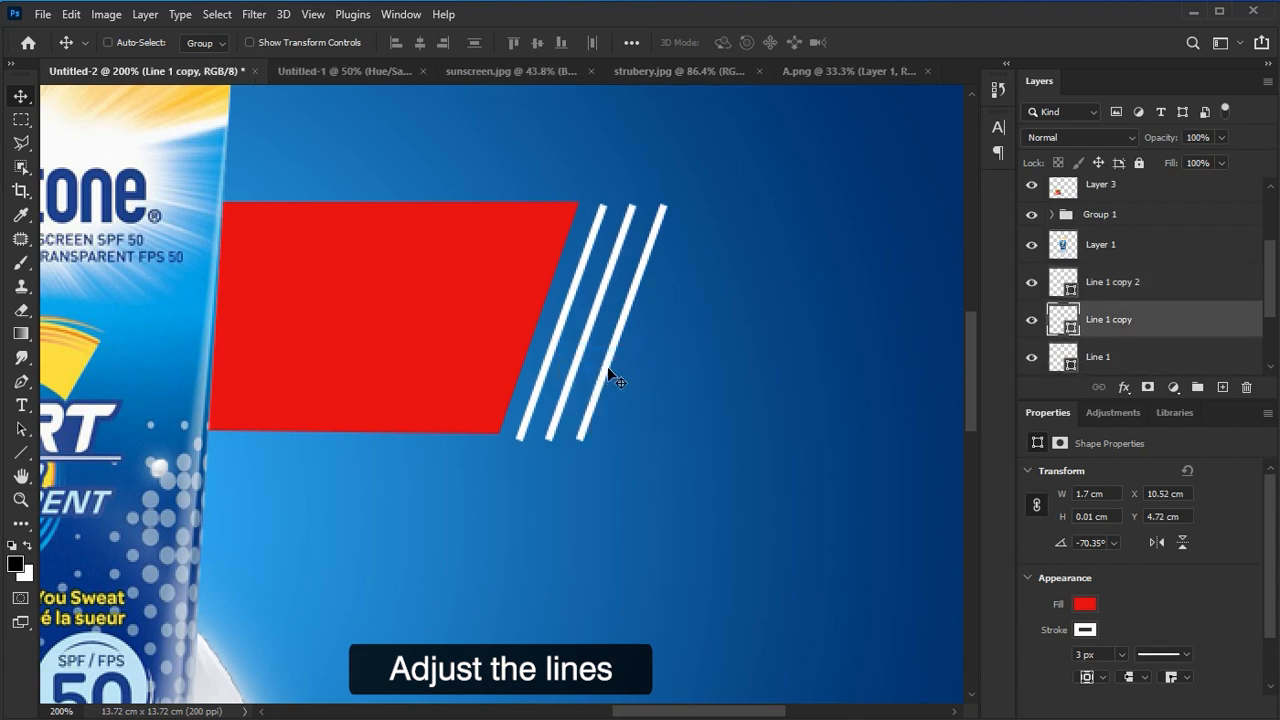
{"action": "right_click", "coordinate": [613, 366]}
{"action": "left_click", "coordinate": [622, 370]}
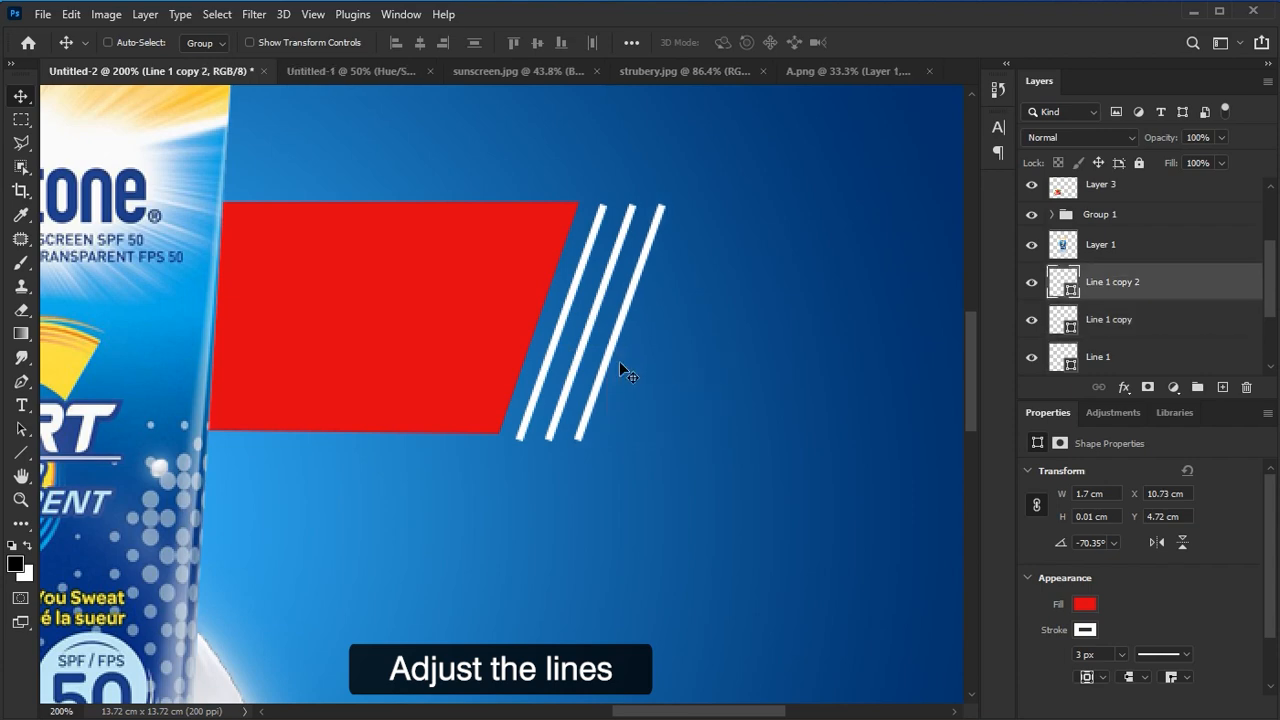
{"action": "key", "text": "ctrl+0"}
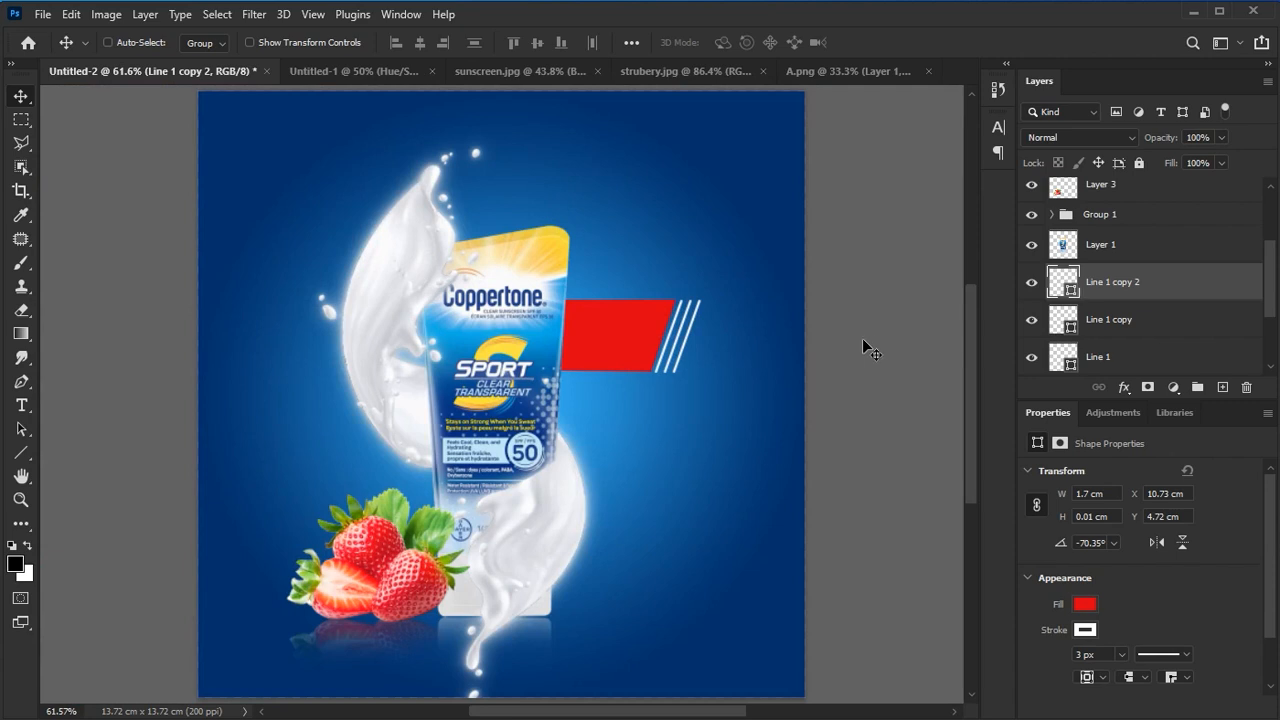
Tighten the gaps between the white lines by nudging Line 1 copy and Line 1 copy 2 further left
{"action": "right_click", "coordinate": [692, 324]}
{"action": "left_click", "coordinate": [704, 332]}
{"action": "key", "text": "Left"}
{"action": "key", "text": "Left"}
{"action": "key", "text": "Left"}
{"action": "key", "text": "Left"}
{"action": "right_click", "coordinate": [690, 330]}
{"action": "left_click", "coordinate": [704, 339]}
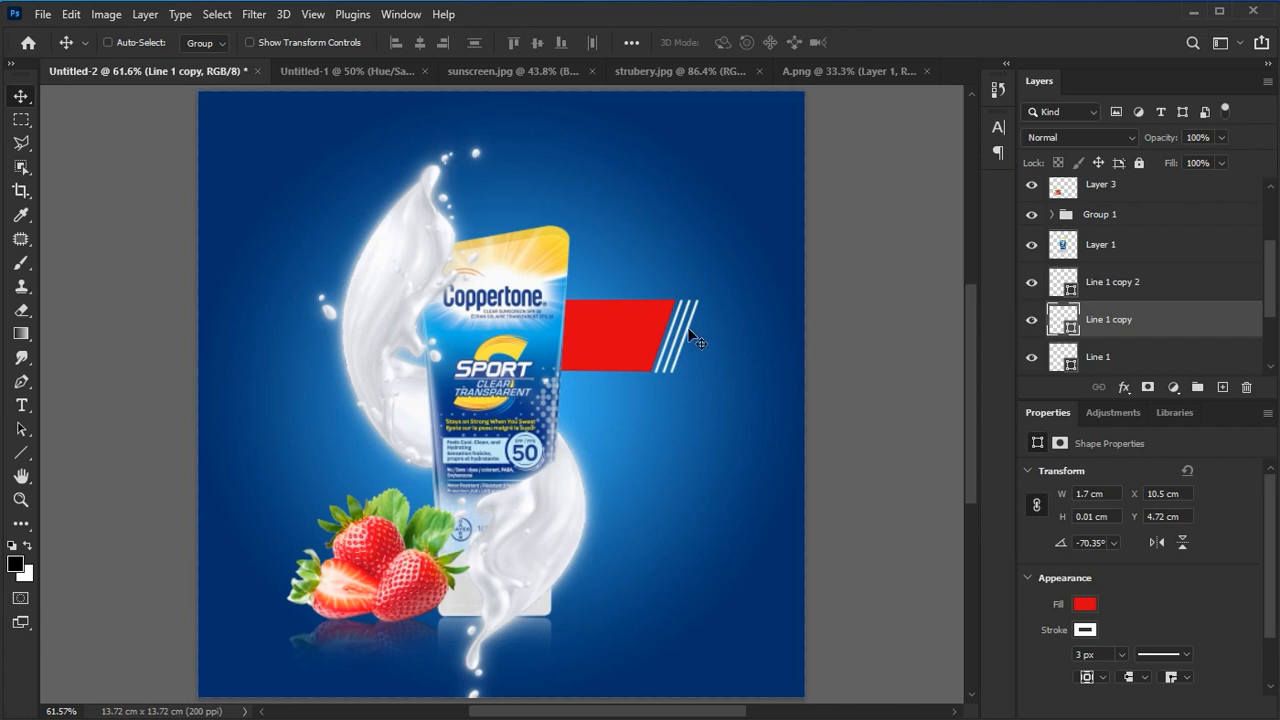
{"action": "right_click", "coordinate": [698, 332]}
{"action": "left_click", "coordinate": [704, 339]}
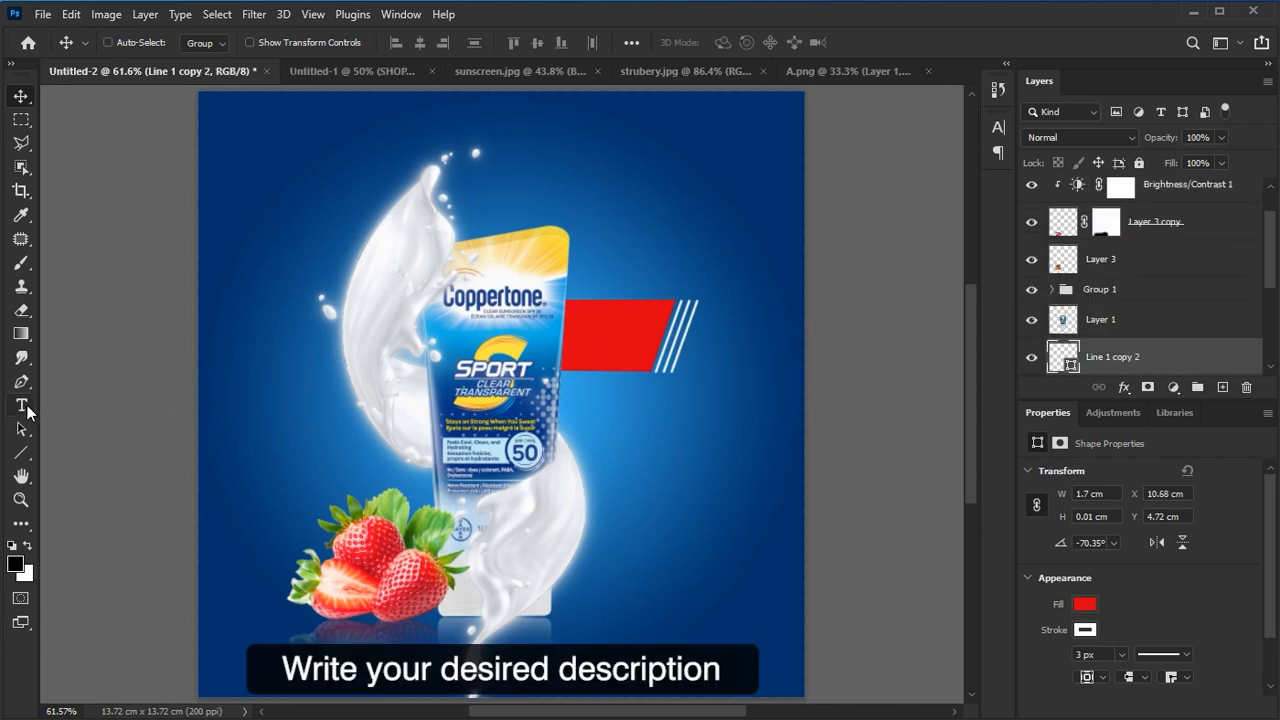
Add the text "SHOP NOW" in white 9 pt Helvetica Neue and move it onto the red shape
{"action": "left_click", "coordinate": [22, 405]}
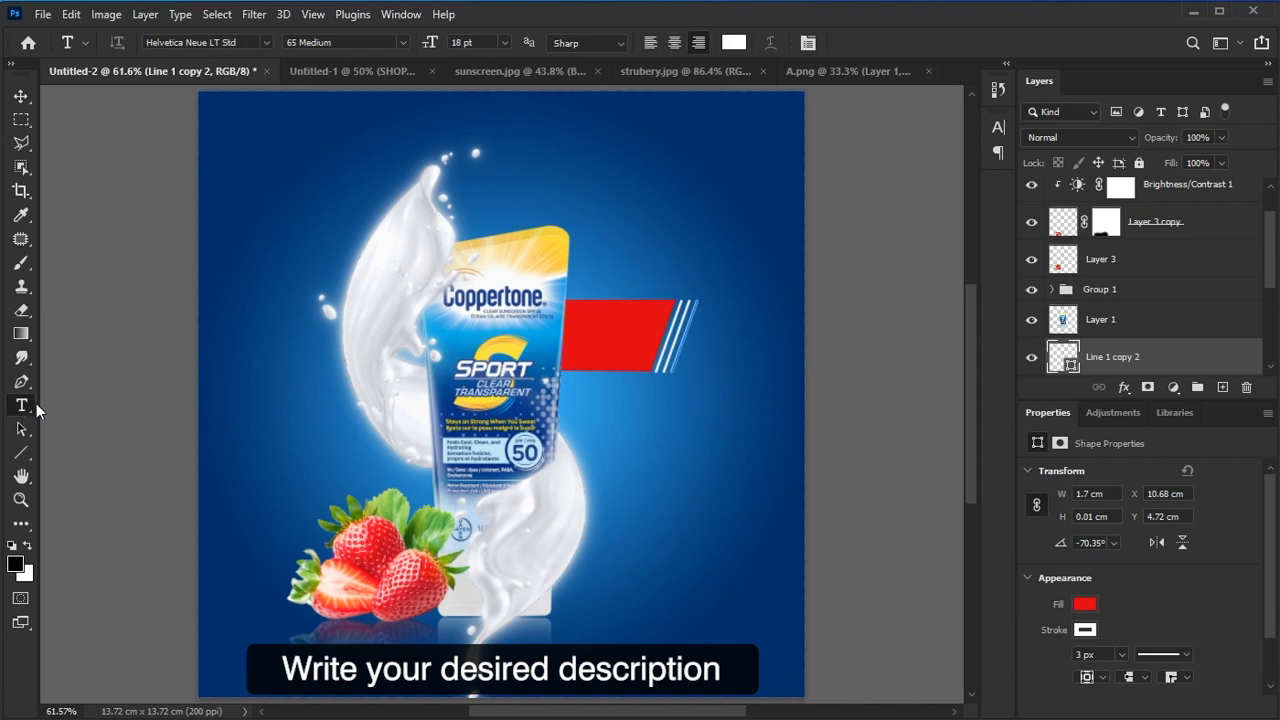
{"action": "left_click", "coordinate": [645, 237]}
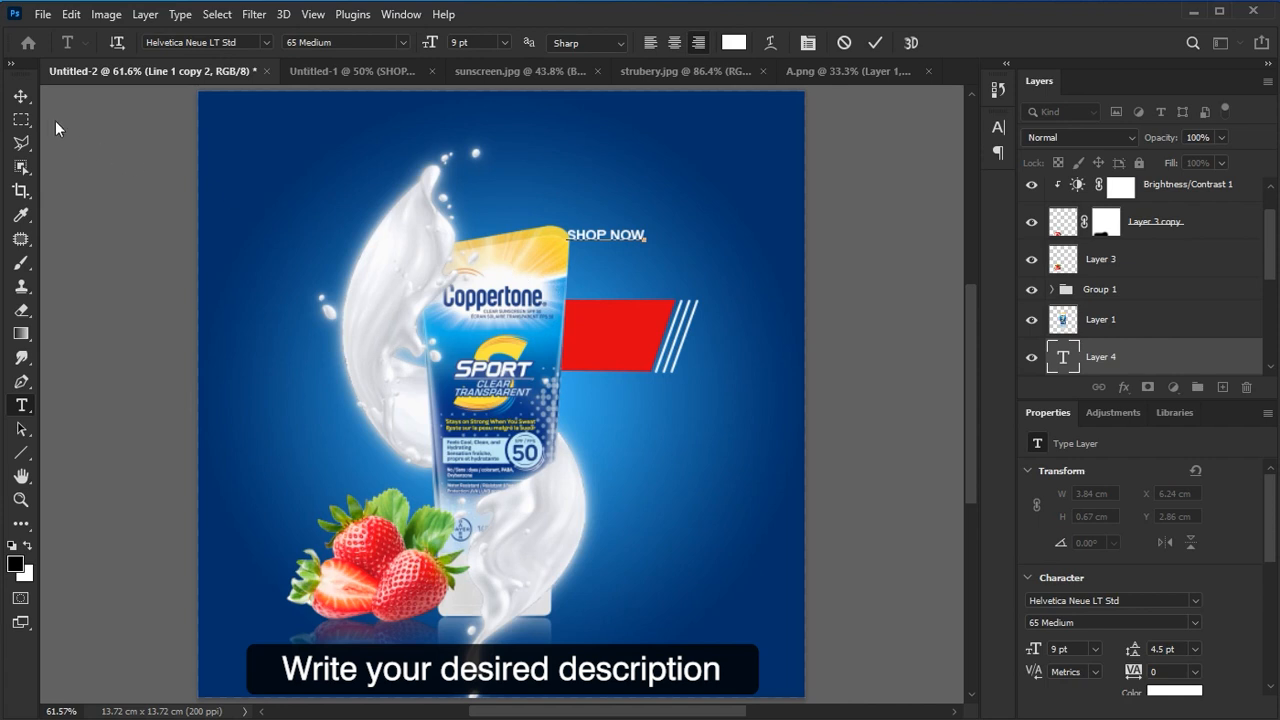
{"action": "left_click", "coordinate": [21, 96]}
{"action": "left_click_drag", "start_coordinate": [619, 240], "coordinate": [660, 311]}
Scale the SHOP NOW text to about 113% and nudge it into place in the upper part of the red shape
{"action": "key", "text": "ctrl+t"}
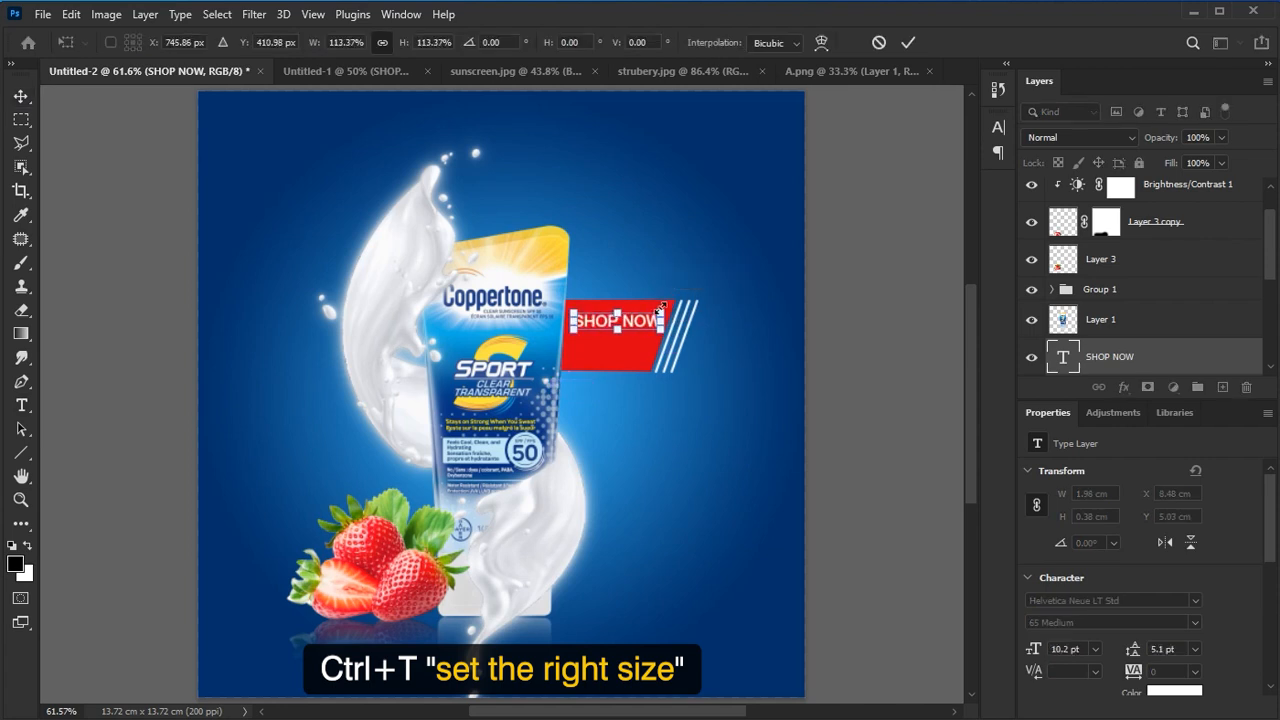
{"action": "key", "text": "Return"}
{"action": "key", "text": "Left"}
{"action": "key", "text": "Left"}
{"action": "key", "text": "Left"}
{"action": "key", "text": "Left"}
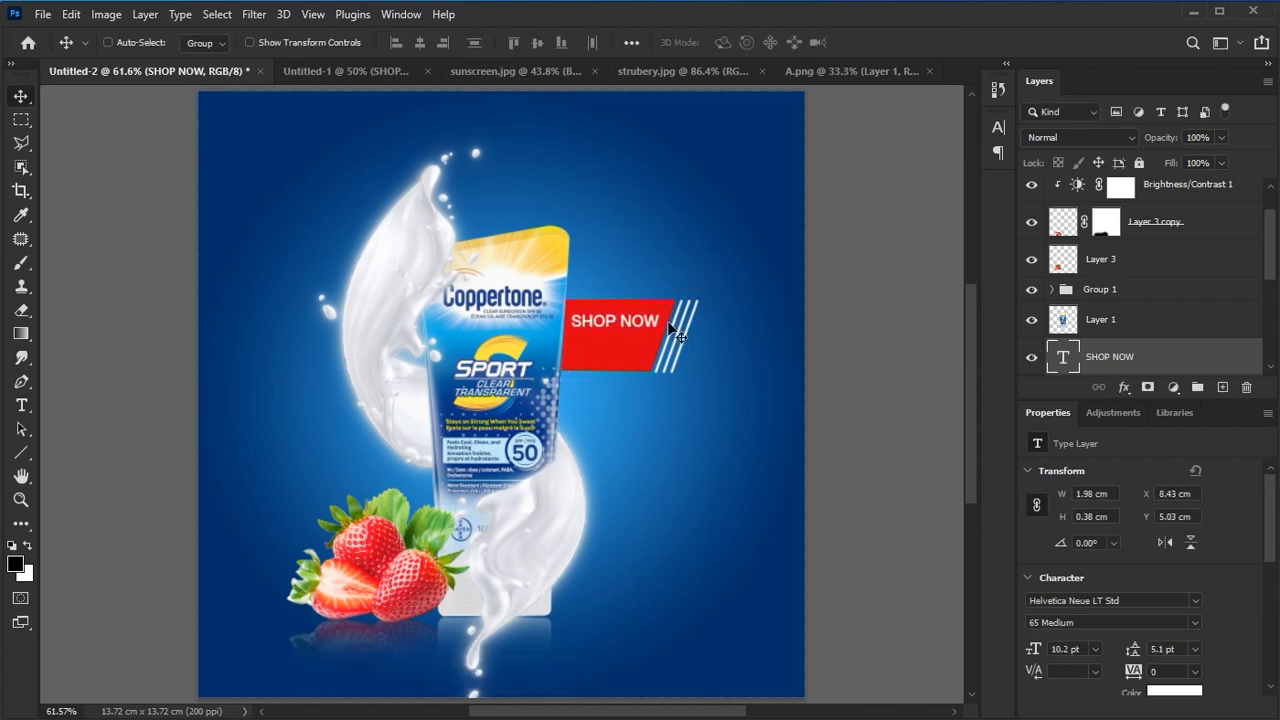
{"action": "key", "text": "Up"}
{"action": "key", "text": "Up"}
{"action": "key", "text": "Up"}
{"action": "key", "text": "Up"}
{"action": "key", "text": "Down"}
{"action": "key", "text": "Down"}
{"action": "key", "text": "Down"}
Add the text "30%" in white, enlarge it and place it below SHOP NOW on the red shape
{"action": "left_click", "coordinate": [22, 406]}
{"action": "left_click", "coordinate": [611, 408]}
{"action": "type", "text": "30%"}
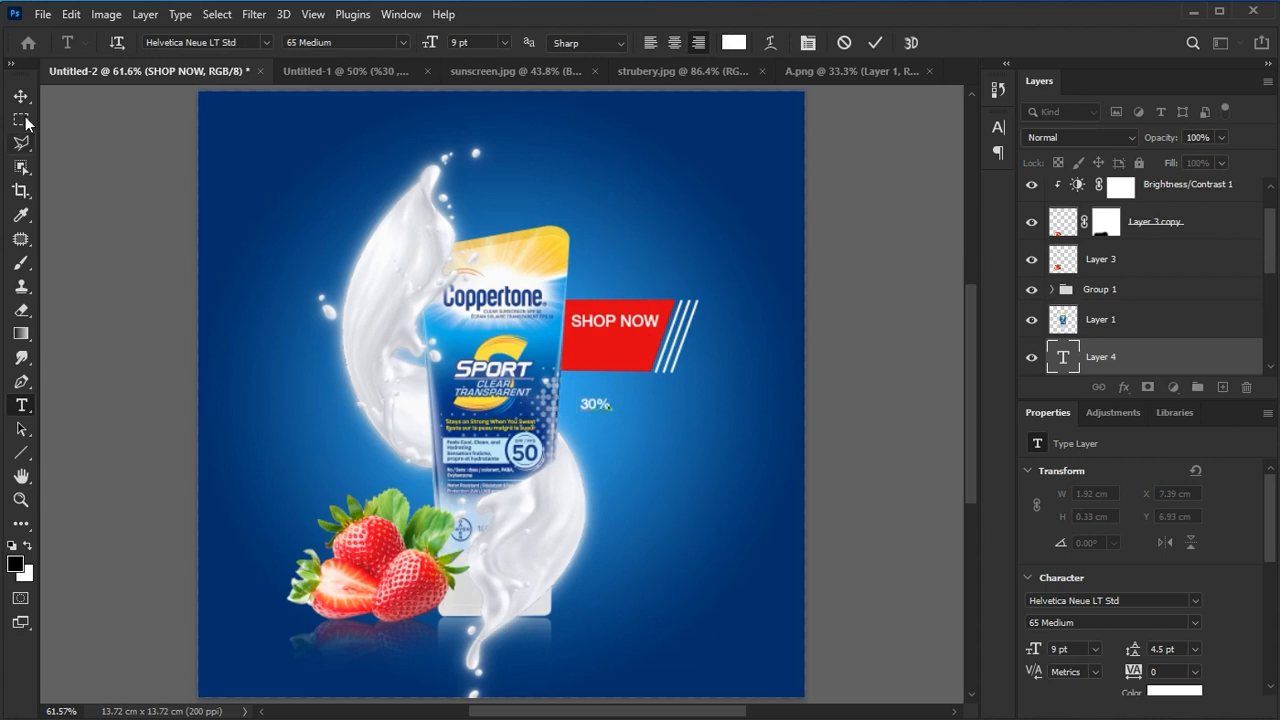
{"action": "left_click", "coordinate": [21, 96]}
{"action": "left_click_drag", "start_coordinate": [657, 378], "coordinate": [647, 278]}
{"action": "key", "text": "ctrl+t"}
{"action": "key", "text": "Return"}
Duplicate the SHOP NOW text and place the copy above the red shape
{"action": "right_click", "coordinate": [636, 330]}
{"action": "left_click", "coordinate": [648, 332]}
{"action": "key", "text": "t"}
{"action": "key", "text": "Return"}
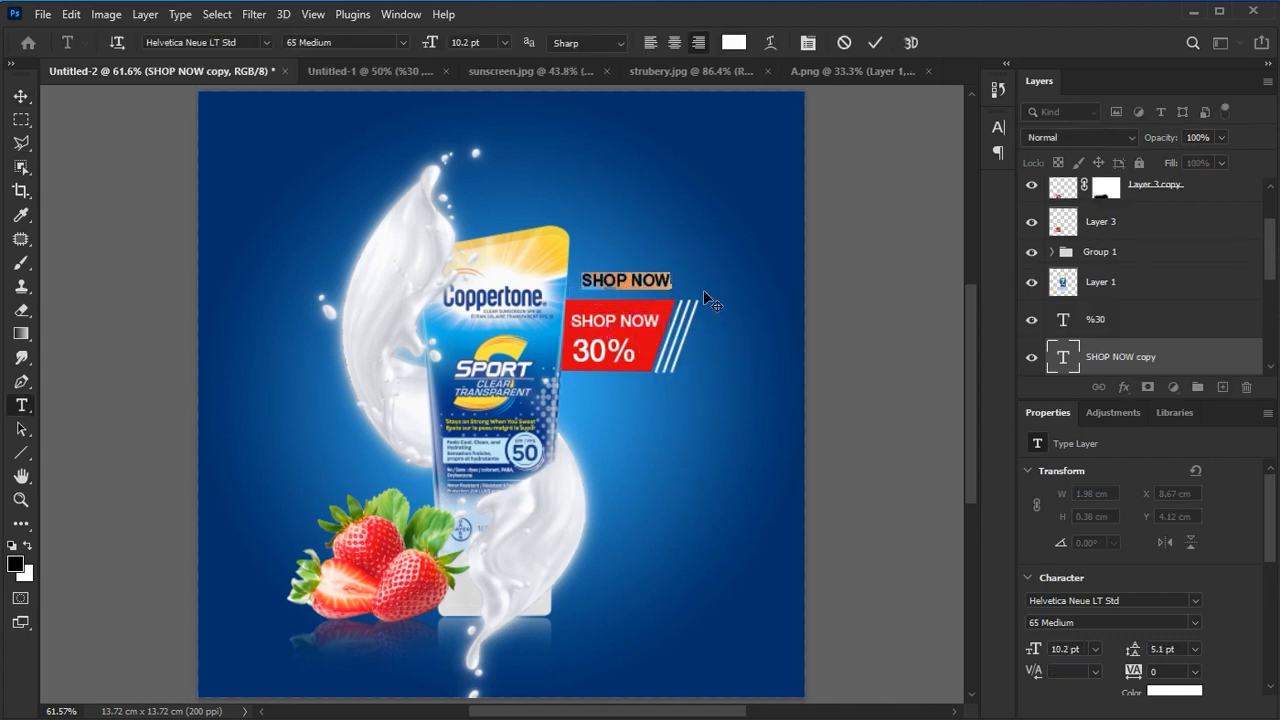
Replace the copied text with "OFF" and fit it at 8.28 pt beside 30% on the red shape
{"action": "type", "text": "Off"}
{"action": "key", "text": "BackSpace"}
{"action": "key", "text": "BackSpace"}
{"action": "key", "text": "BackSpace"}
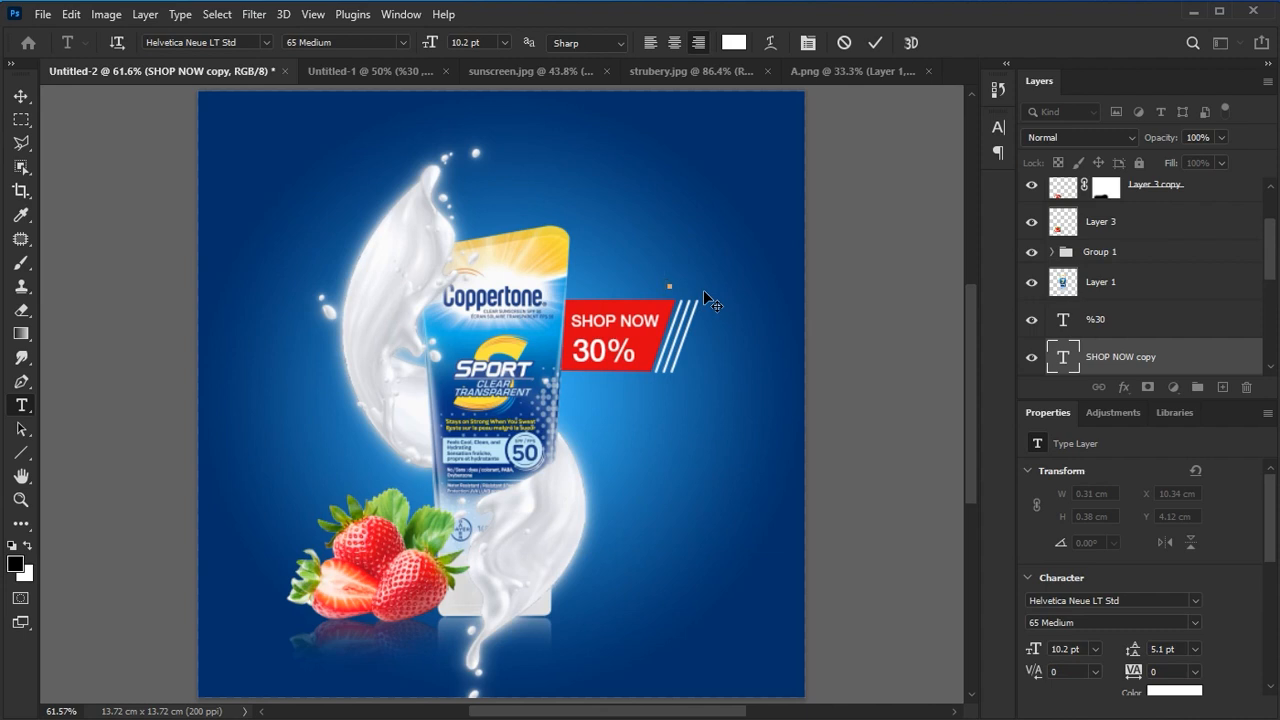
{"action": "type", "text": "OFF"}
{"action": "left_click", "coordinate": [20, 96]}
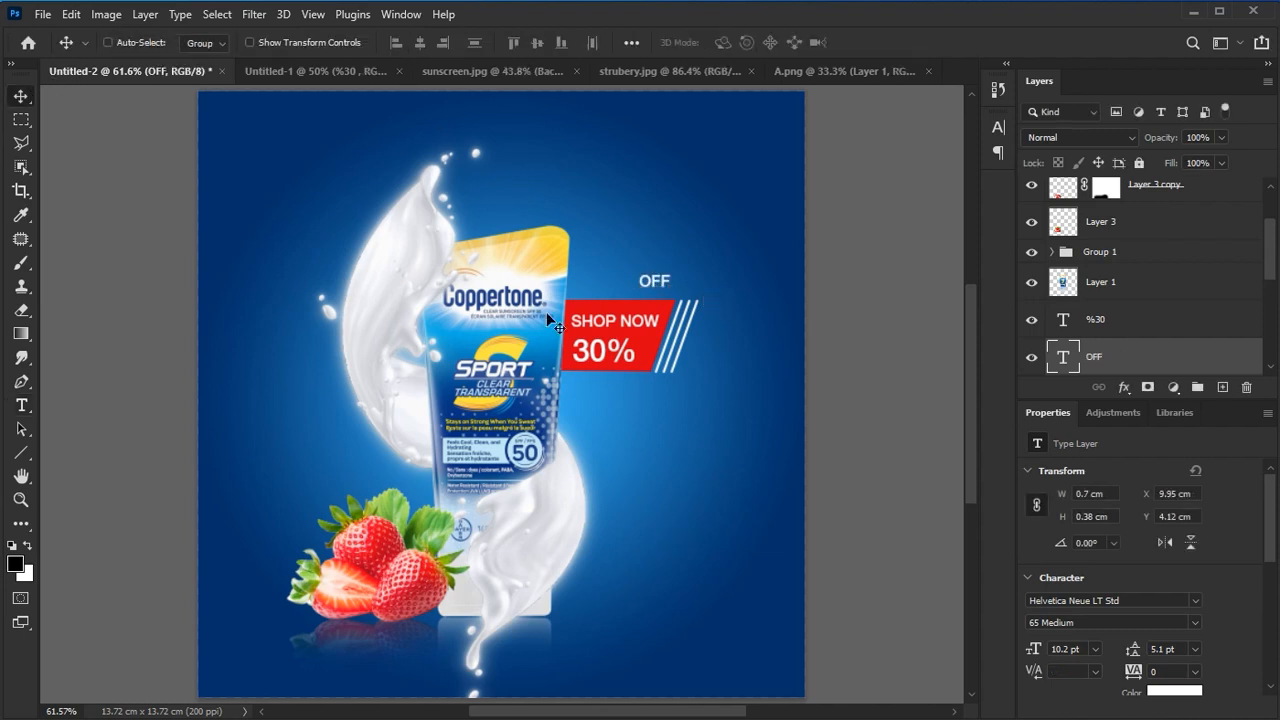
{"action": "left_click_drag", "start_coordinate": [681, 292], "coordinate": [672, 350]}
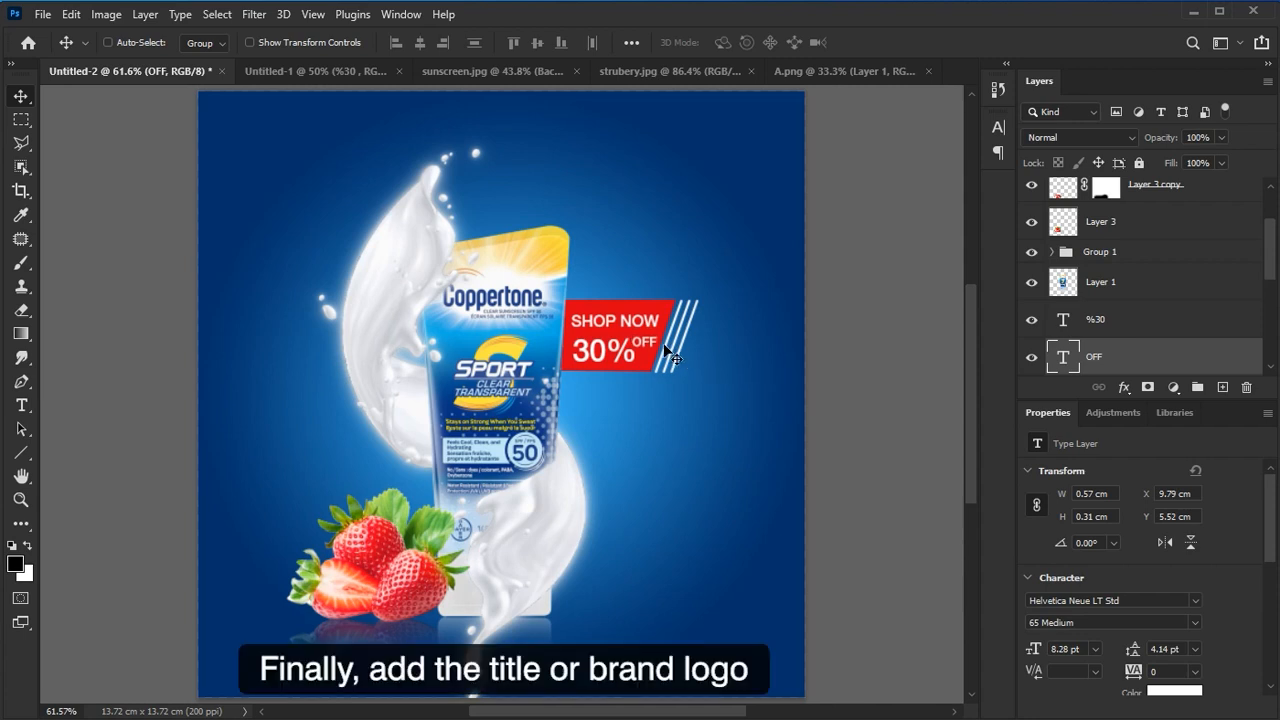
Add the title "COPPERTONE" in white 9 pt Helvetica Neue above the tube
{"action": "left_click", "coordinate": [21, 405]}
{"action": "left_click", "coordinate": [523, 165]}
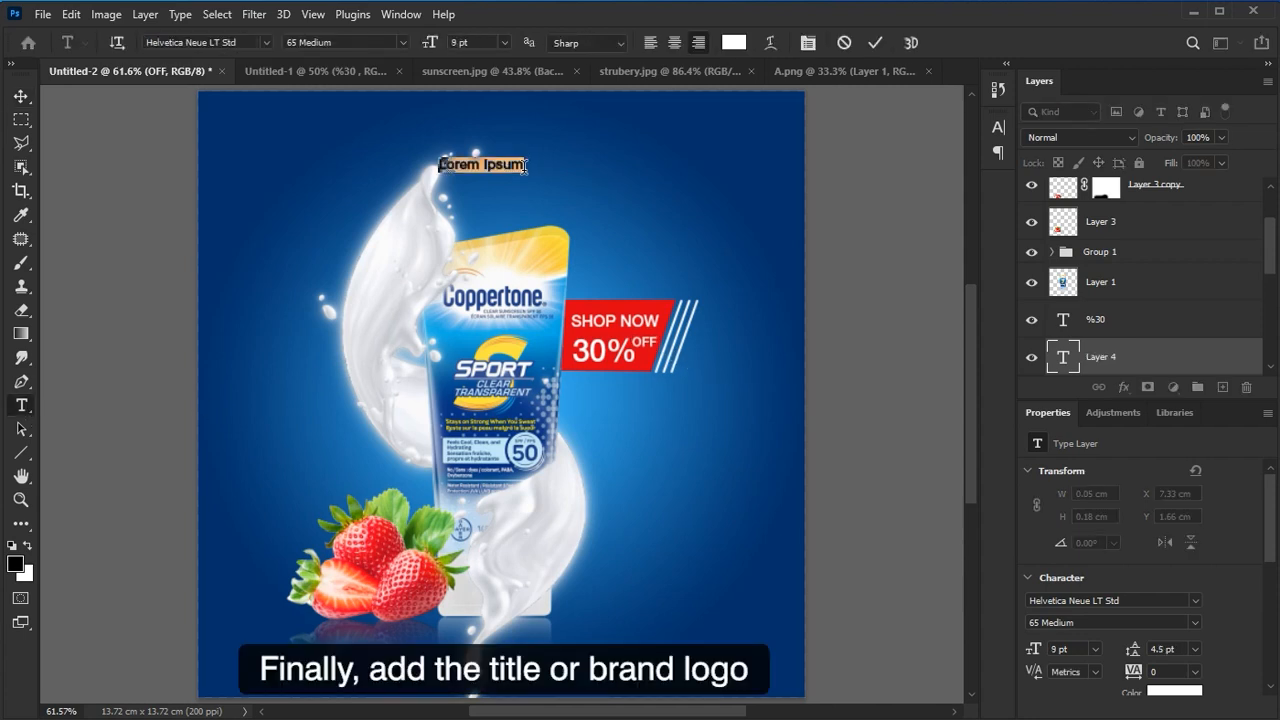
{"action": "key", "text": "BackSpace"}
{"action": "type", "text": "COPP"}
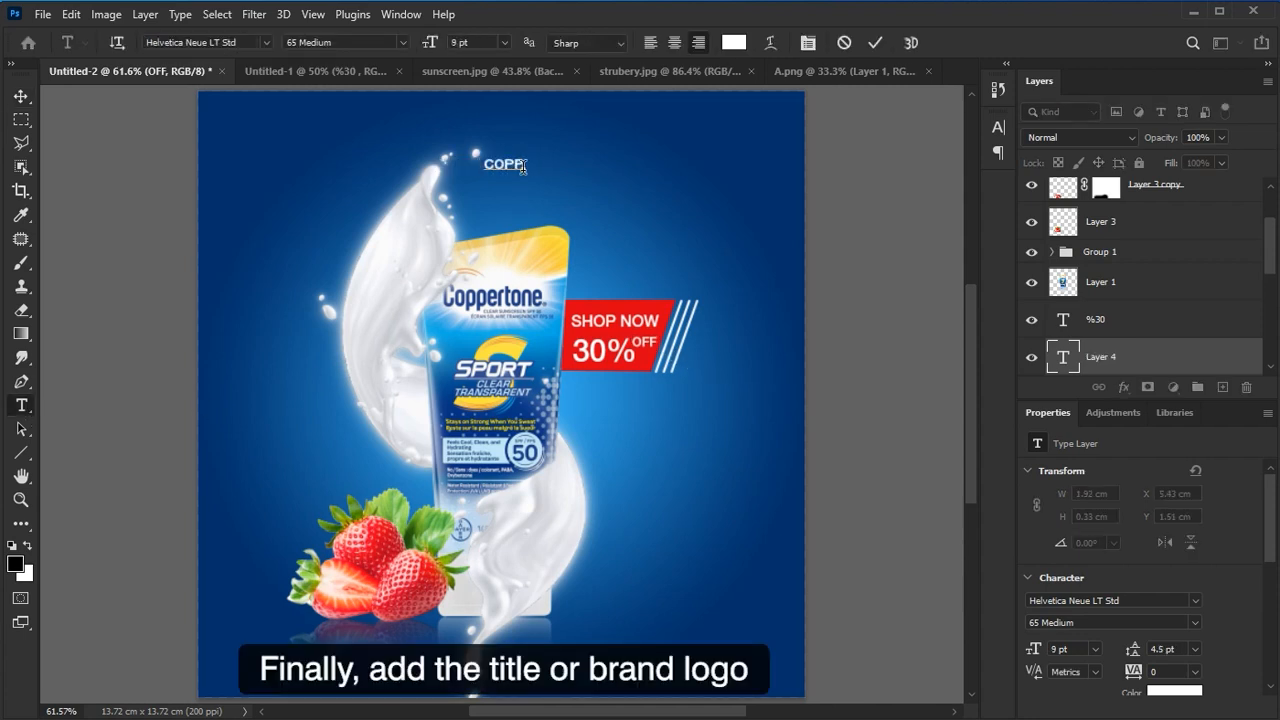
{"action": "type", "text": "ERTONE"}
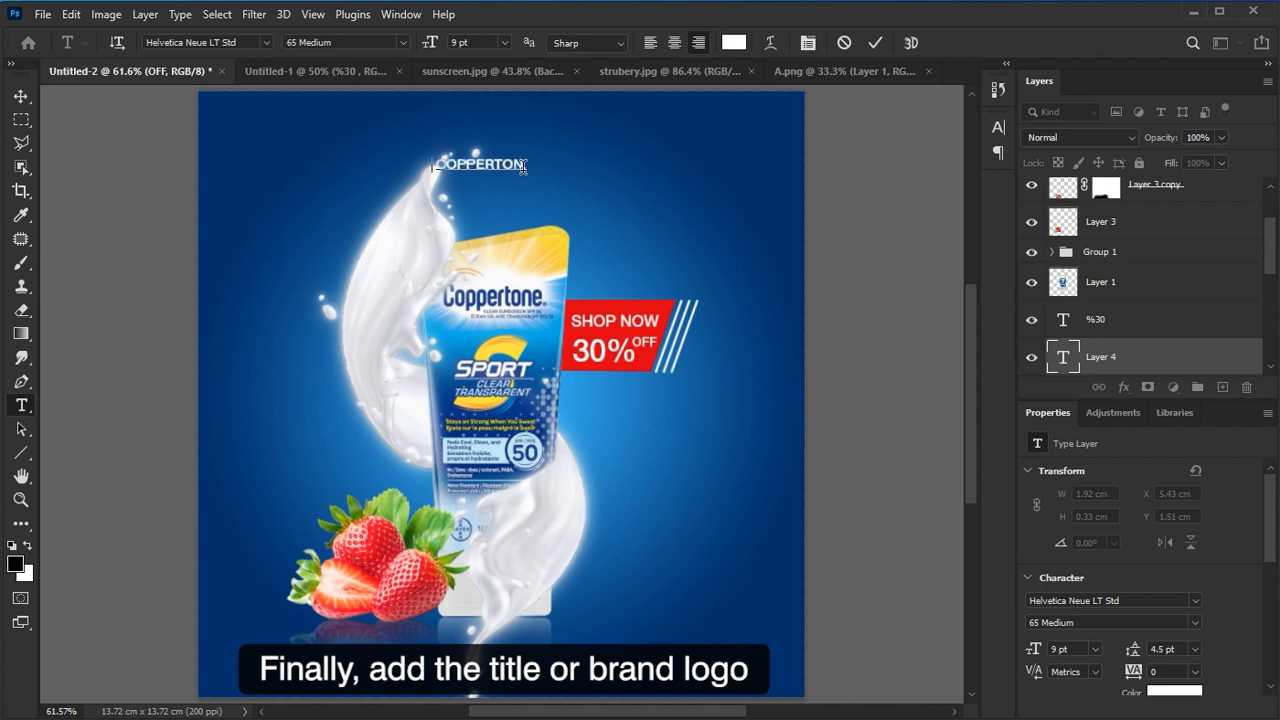
Move the COPPERTONE title to the right above the tube and enlarge it to about 23.25 pt
{"action": "left_click", "coordinate": [21, 95]}
{"action": "left_click_drag", "start_coordinate": [524, 168], "coordinate": [637, 175]}
{"action": "key", "text": "ctrl+t"}
{"action": "key", "text": "Return"}
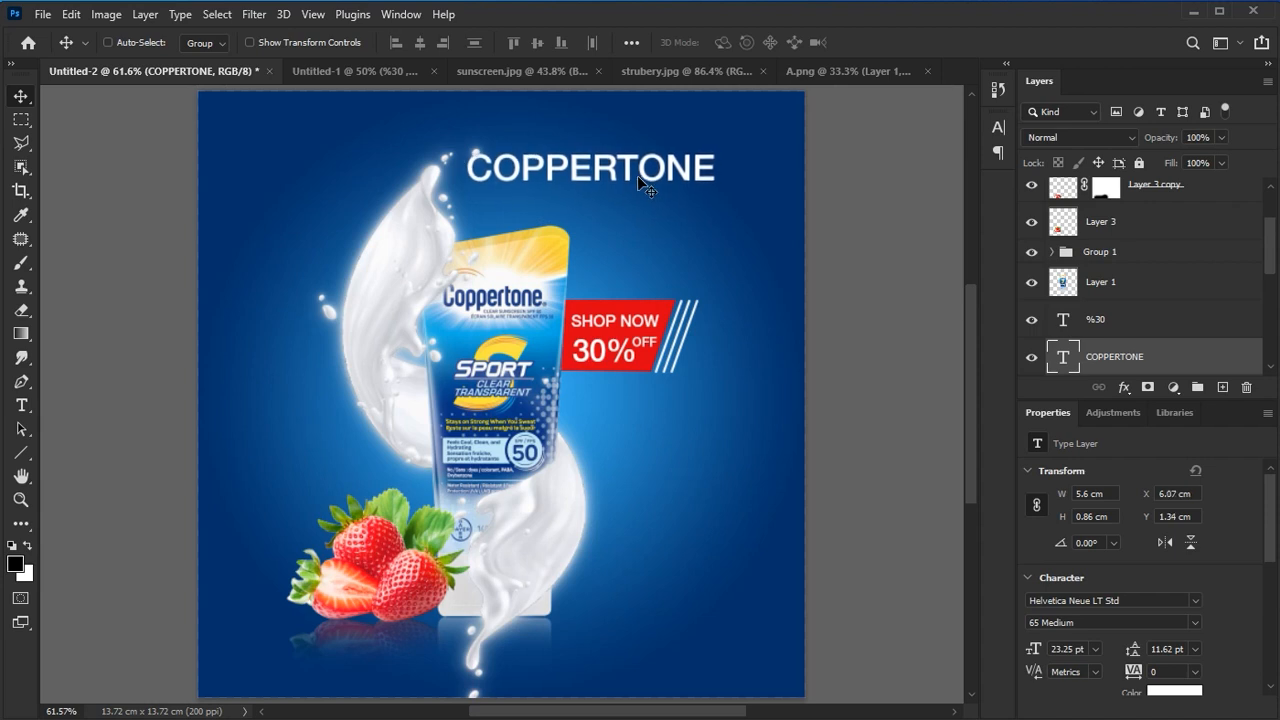
Add the text "sunscreen" in white and place it below COPPERTONE, enlarged to about 15.33 pt
{"action": "key", "text": "t"}
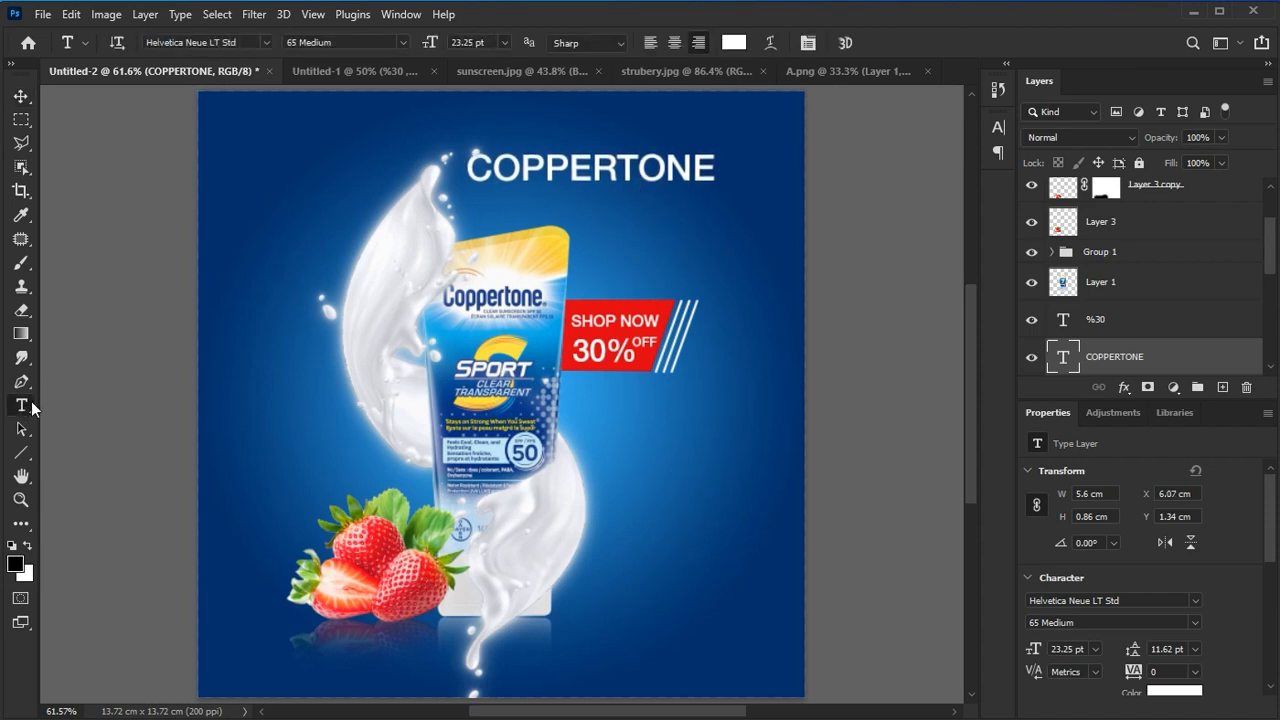
{"action": "left_click", "coordinate": [640, 228]}
{"action": "type", "text": "sunscreen"}
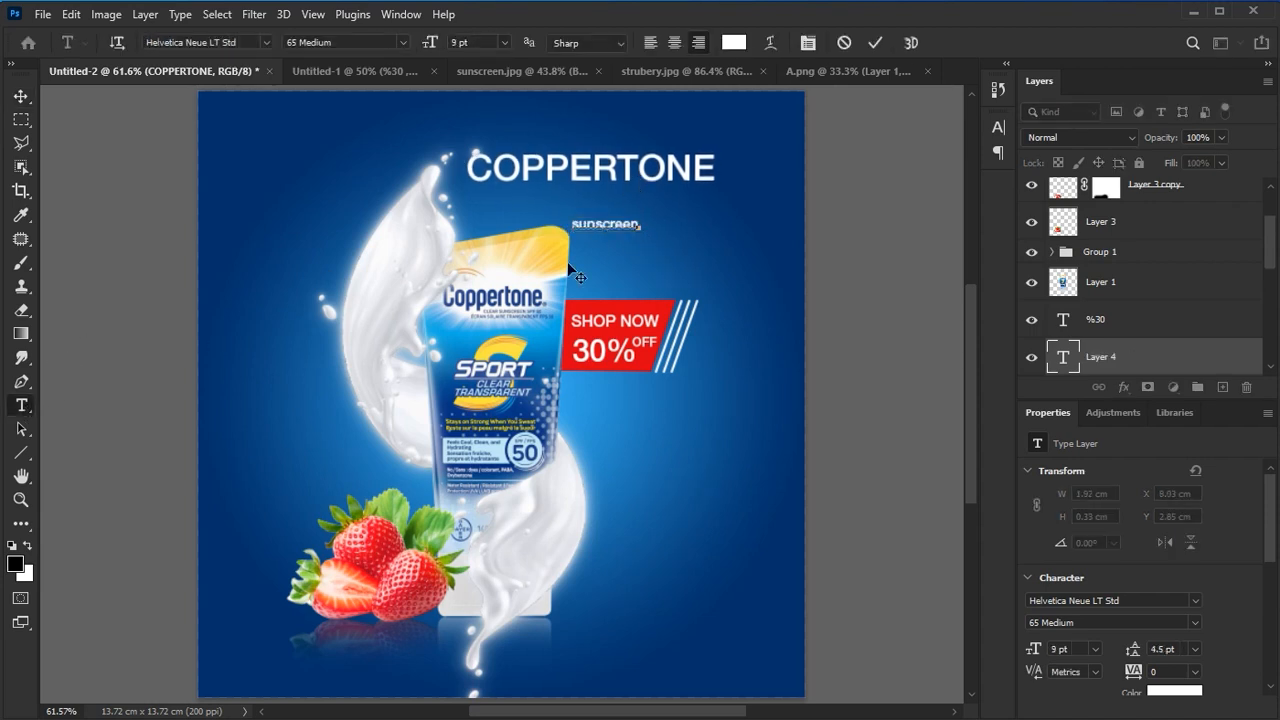
{"action": "left_click", "coordinate": [21, 96]}
{"action": "left_click_drag", "start_coordinate": [617, 243], "coordinate": [591, 217]}
{"action": "key", "text": "ctrl+t"}
{"action": "key", "text": "Return"}
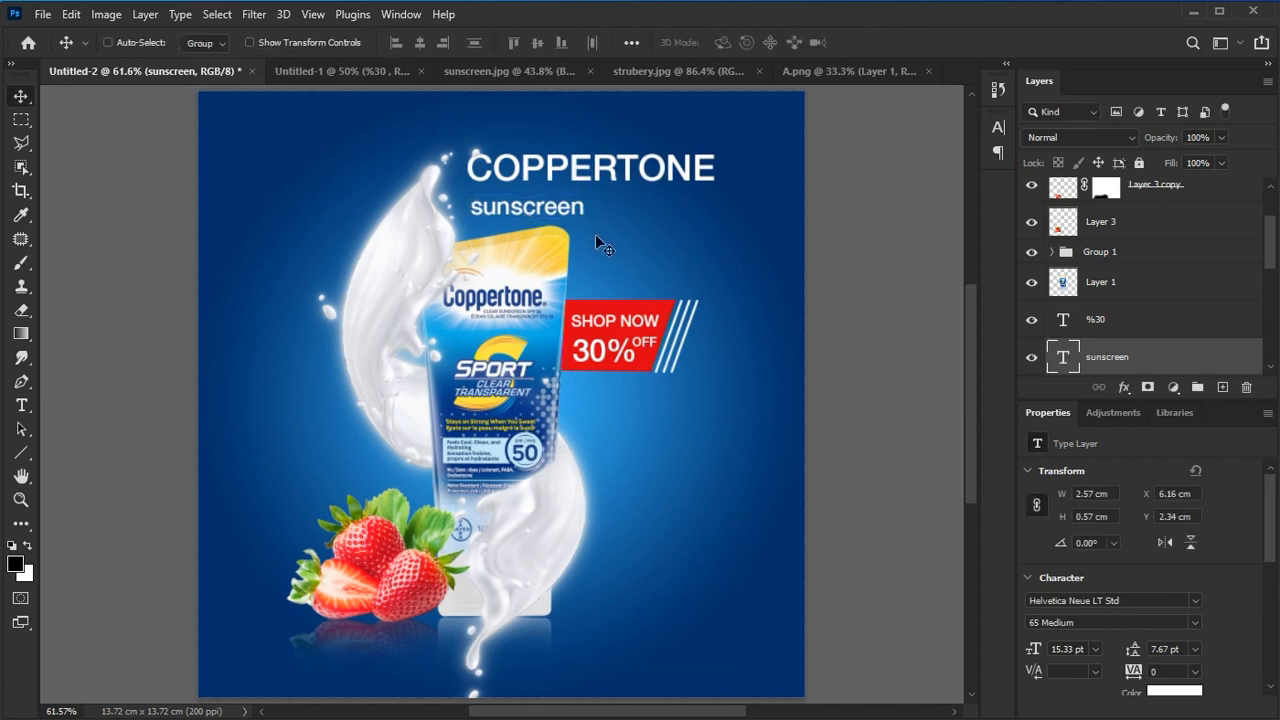
Nudge the sunscreen text up close beneath COPPERTONE and slightly right to line up with the title's start
{"action": "key", "text": "Up"}
{"action": "key", "text": "Up"}
{"action": "key", "text": "Up"}
{"action": "key", "text": "Up"}
{"action": "key", "text": "Up"}
{"action": "key", "text": "Up"}
{"action": "key", "text": "Up"}
{"action": "key", "text": "Up"}
{"action": "key", "text": "Up"}
{"action": "key", "text": "Up"}
{"action": "key", "text": "Up"}
{"action": "key", "text": "Up"}
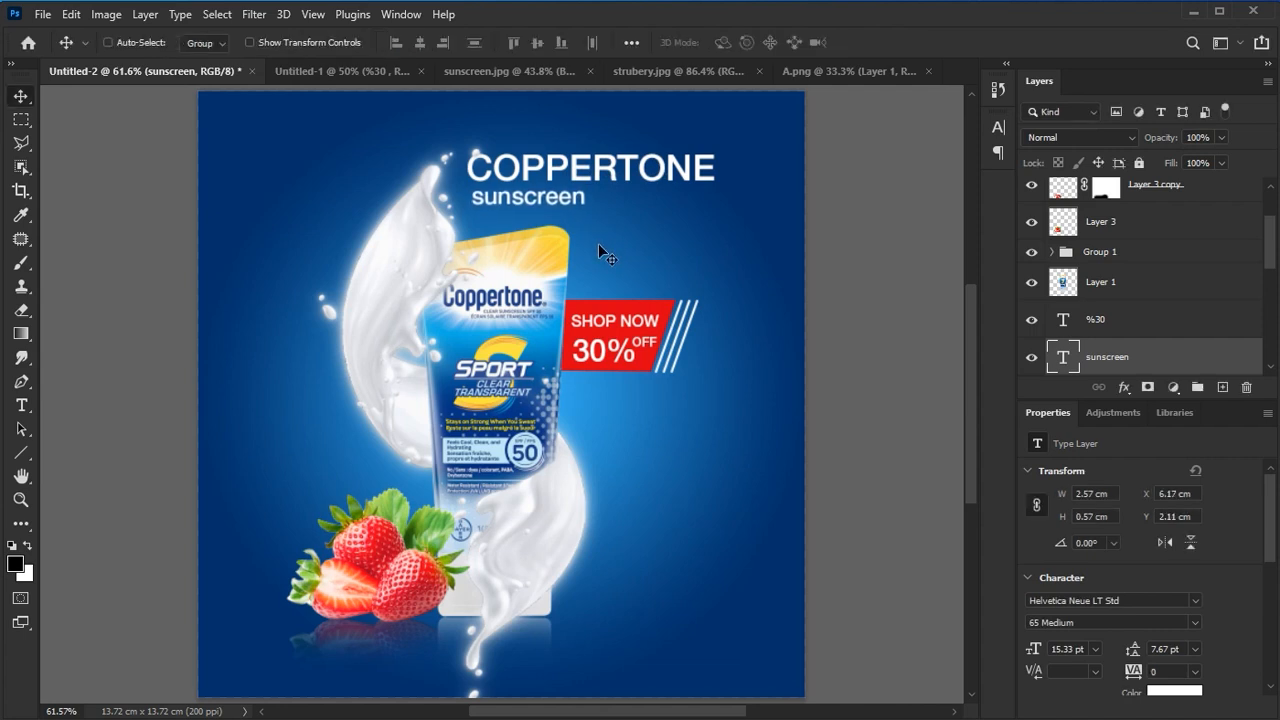
{"action": "key", "text": "Right"}
{"action": "key", "text": "Right"}
{"action": "key", "text": "Down"}
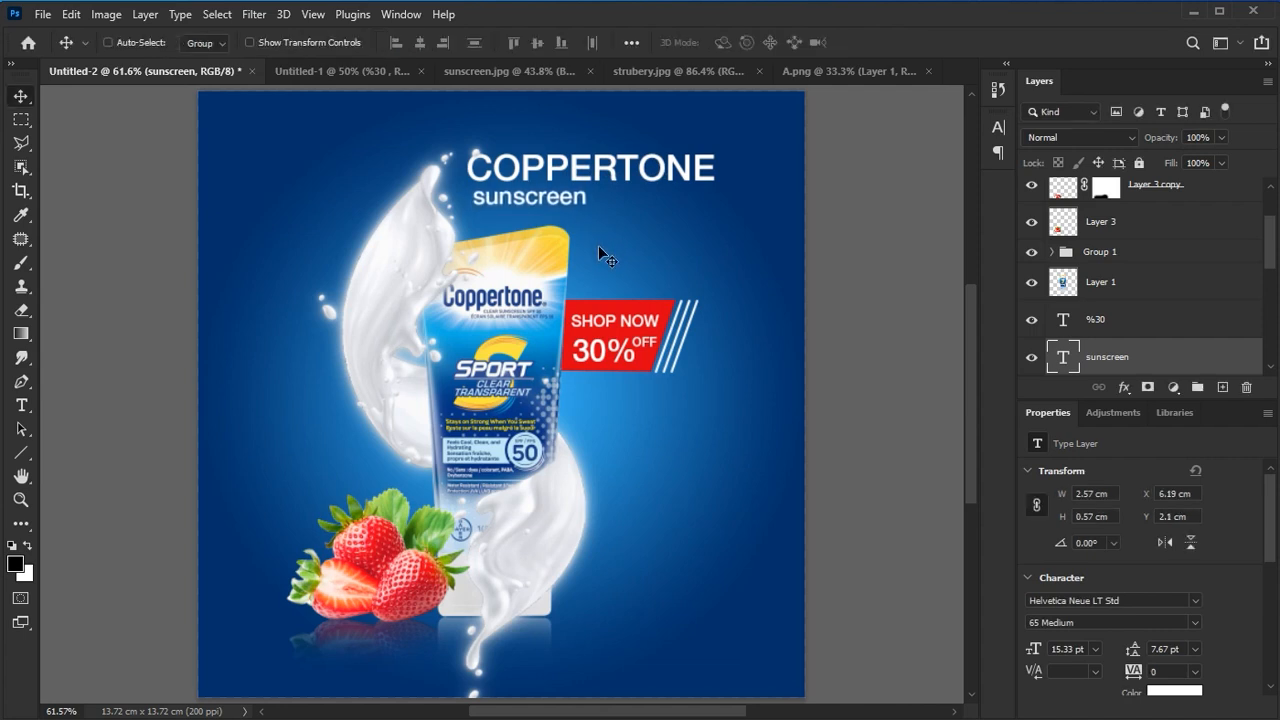